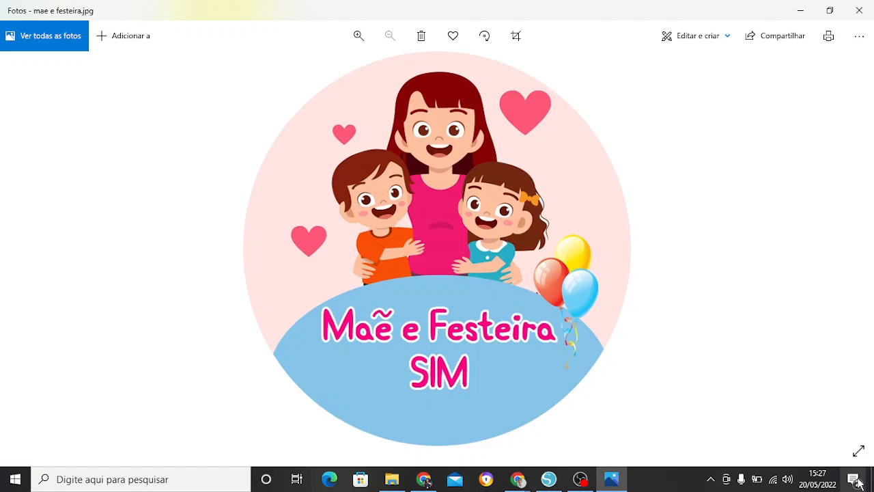
Step: Review the patrulha canina PNG image results in the browser and the downloaded images in the topo patrulha folder
{"action": "key", "text": "alt+Tab"}
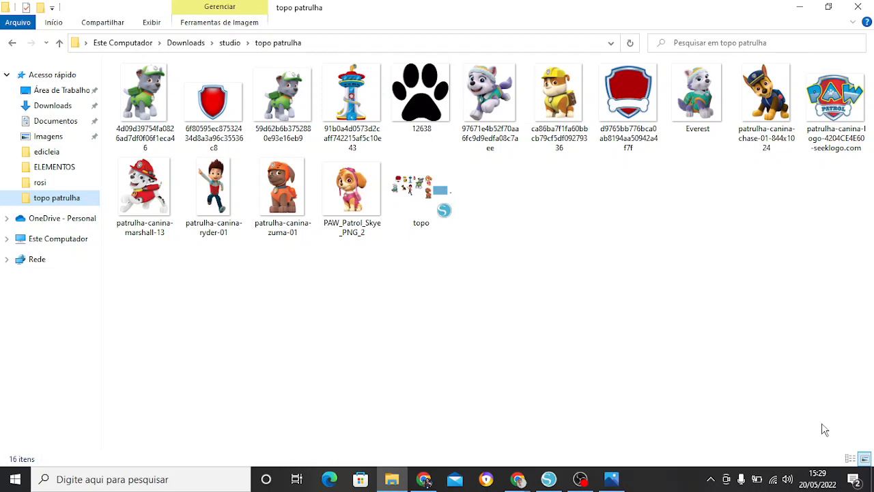
{"action": "left_click", "coordinate": [424, 480]}
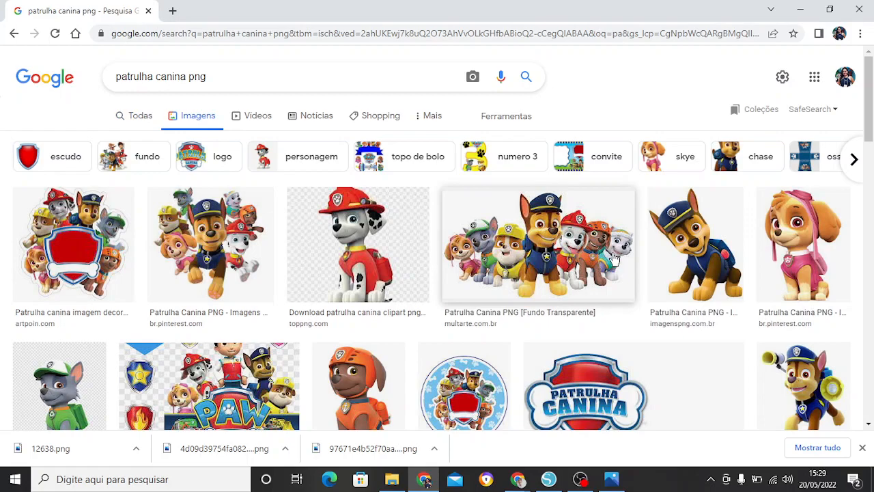
{"action": "scroll", "coordinate": [613, 258], "scroll_direction": "down", "scroll_amount": 5}
{"action": "scroll", "coordinate": [614, 258], "scroll_direction": "down", "scroll_amount": 2}
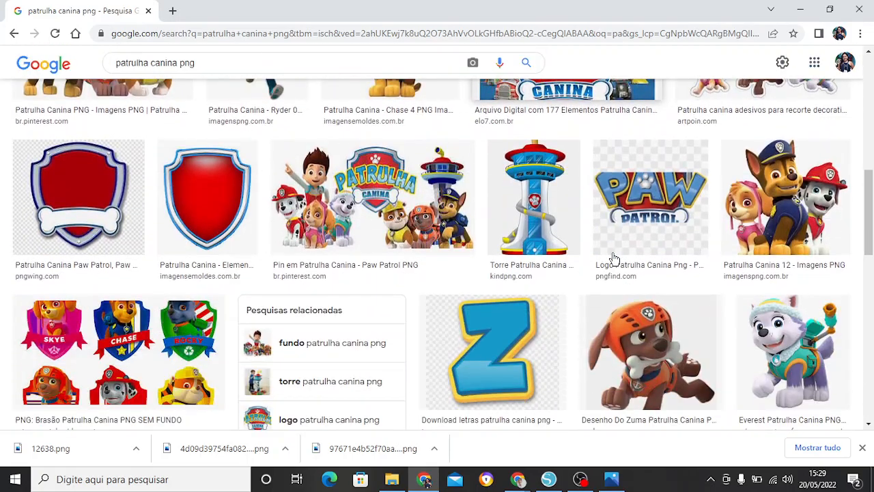
{"action": "scroll", "coordinate": [613, 259], "scroll_direction": "down", "scroll_amount": 3}
{"action": "scroll", "coordinate": [613, 258], "scroll_direction": "down", "scroll_amount": 10}
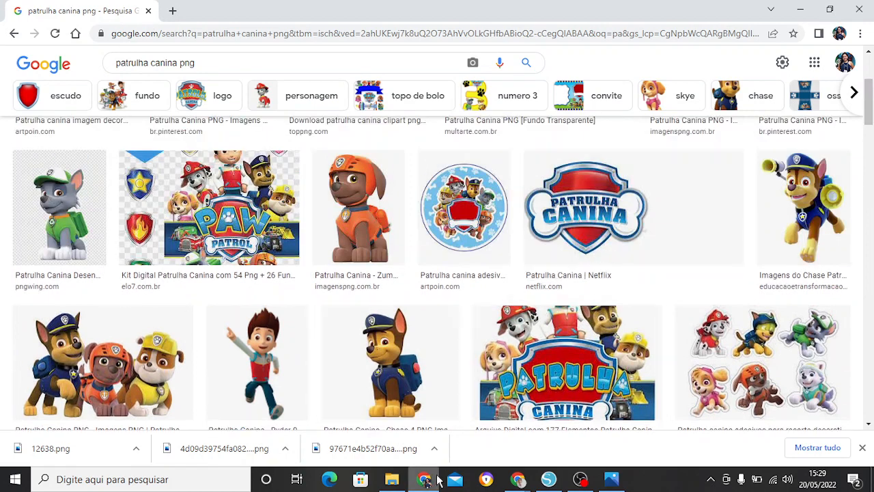
{"action": "left_click", "coordinate": [392, 479]}
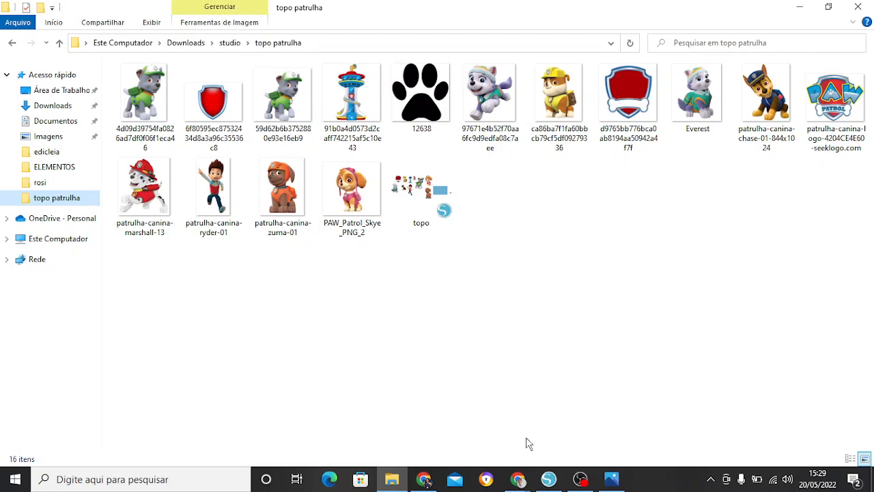
Step: Switch to Silhouette Studio and draw a rectangle about 26.5 cm wide and 13.8 cm high over the blank page
{"action": "left_click", "coordinate": [550, 479]}
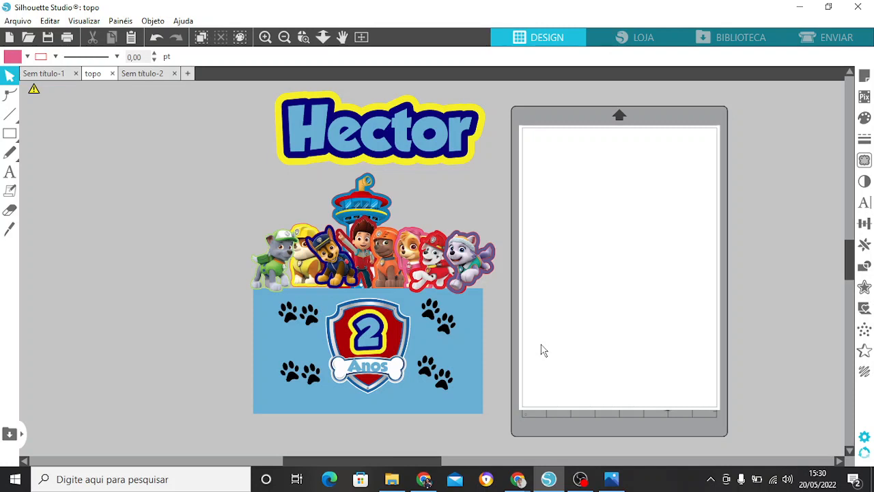
{"action": "left_click", "coordinate": [482, 337]}
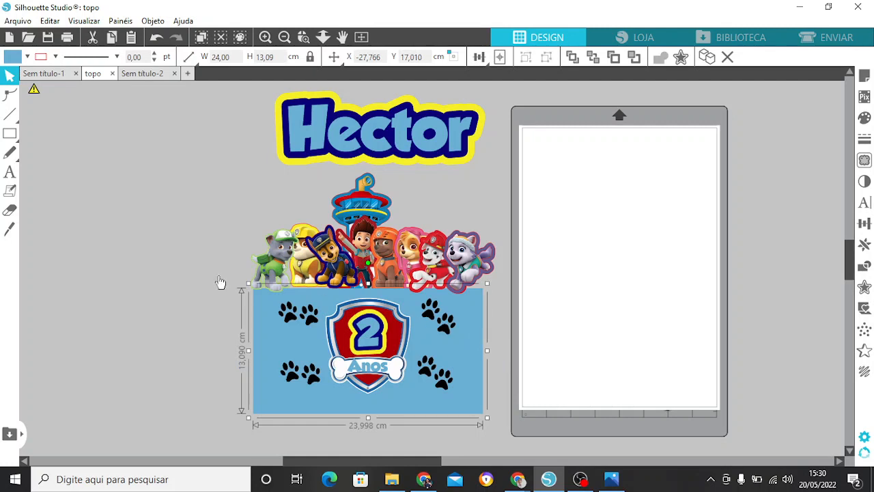
{"action": "mouse_move", "coordinate": [10, 135]}
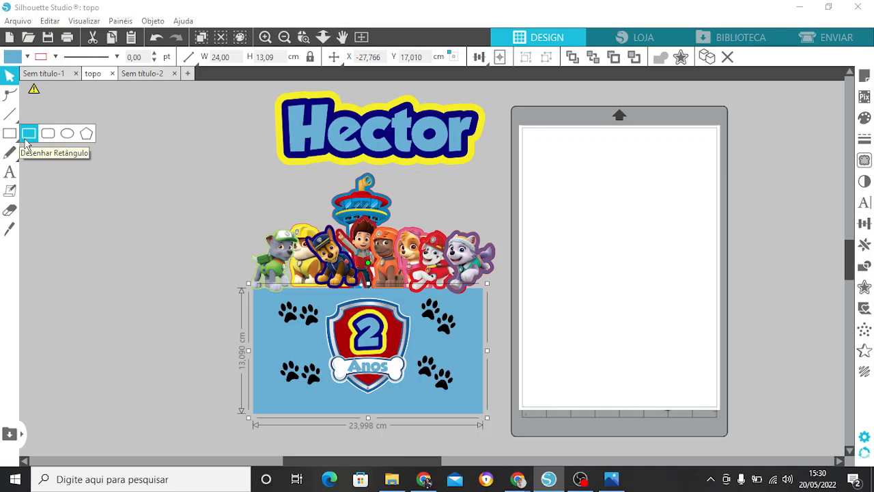
{"action": "left_click", "coordinate": [26, 139]}
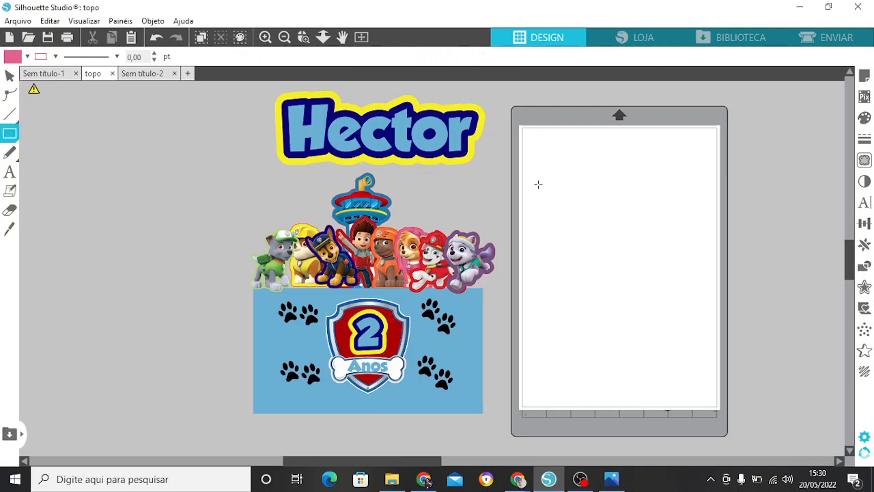
{"action": "left_click_drag", "start_coordinate": [537, 184], "coordinate": [791, 317]}
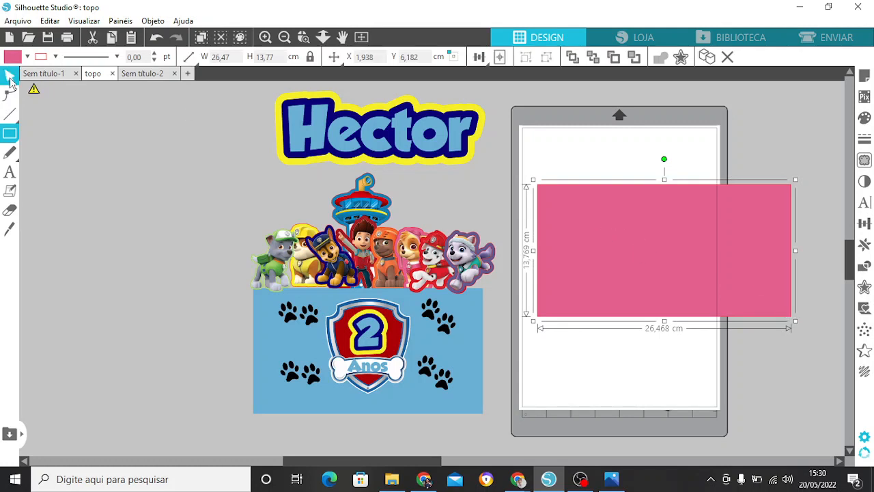
{"action": "left_click", "coordinate": [11, 80]}
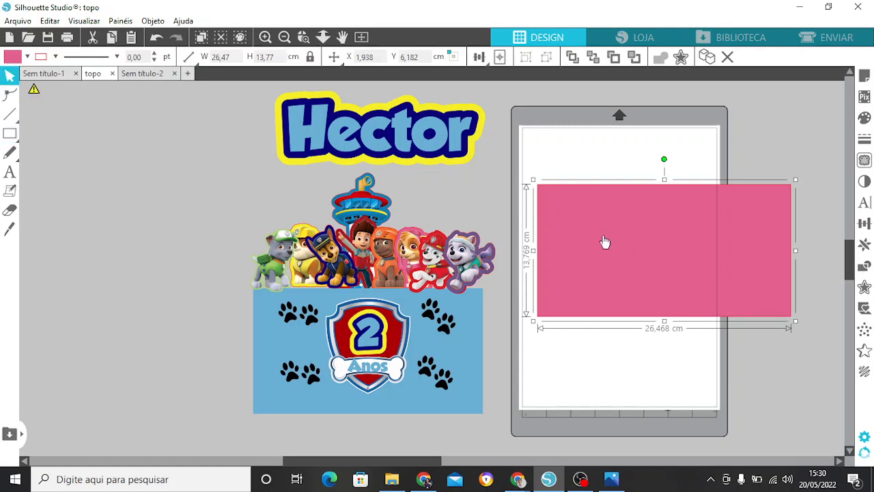
Step: Reposition the new rectangle over the page and set its size to 24 cm wide by 12 cm high
{"action": "left_click_drag", "start_coordinate": [615, 242], "coordinate": [589, 237]}
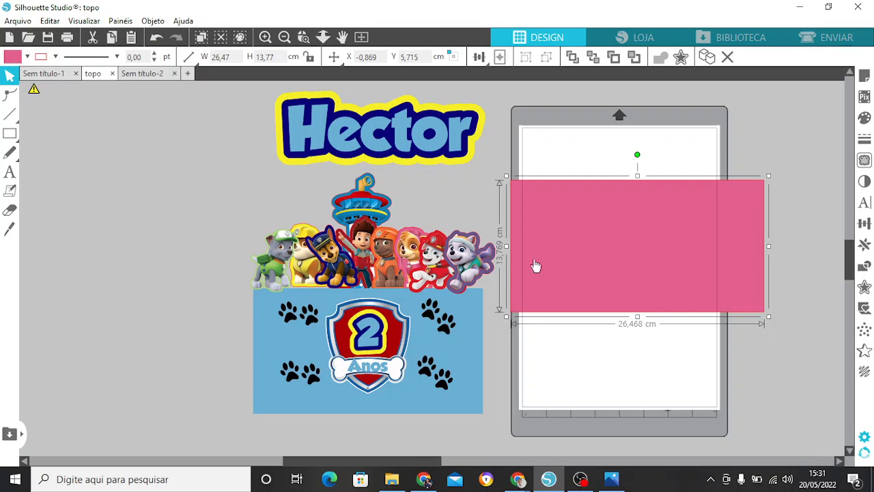
{"action": "left_click_drag", "start_coordinate": [598, 280], "coordinate": [608, 291]}
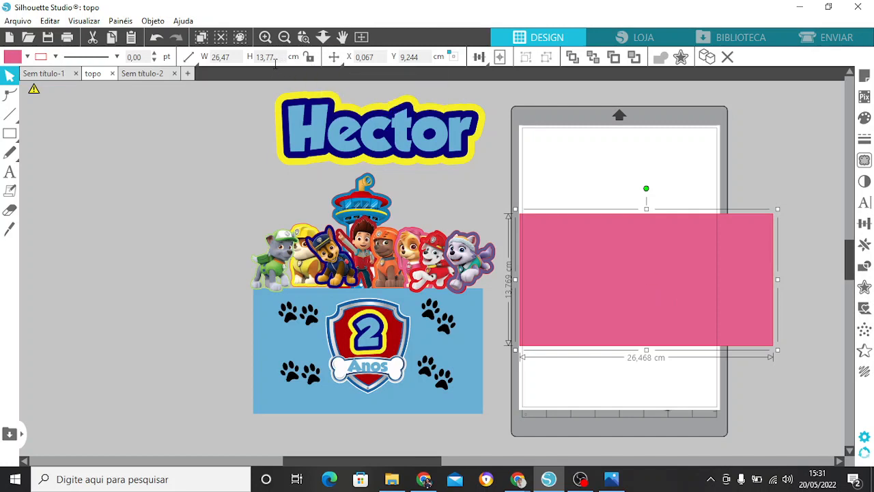
{"action": "left_click", "coordinate": [227, 57]}
{"action": "type", "text": "24,00"}
{"action": "left_click", "coordinate": [264, 57]}
{"action": "type", "text": "12"}
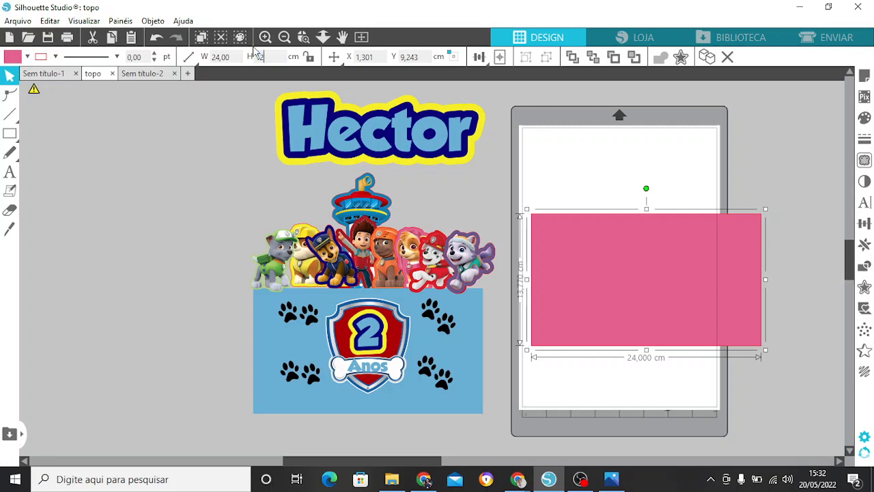
{"action": "key", "text": "Return"}
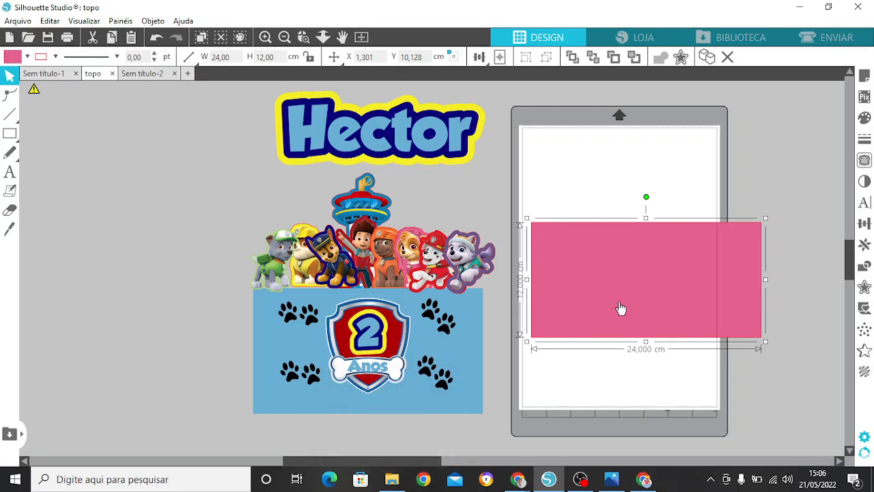
Step: Move the rectangle slightly up and fill it with the recently used light blue 6AAFD3
{"action": "mouse_move", "coordinate": [621, 309]}
{"action": "left_mouse_down"}
{"action": "mouse_move", "coordinate": [634, 298]}
{"action": "mouse_move", "coordinate": [622, 299]}
{"action": "left_mouse_up"}
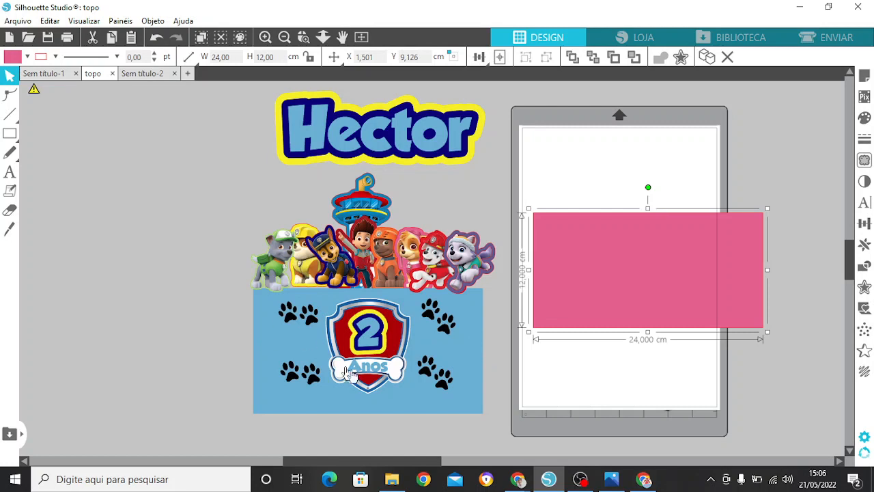
{"action": "left_click", "coordinate": [865, 122]}
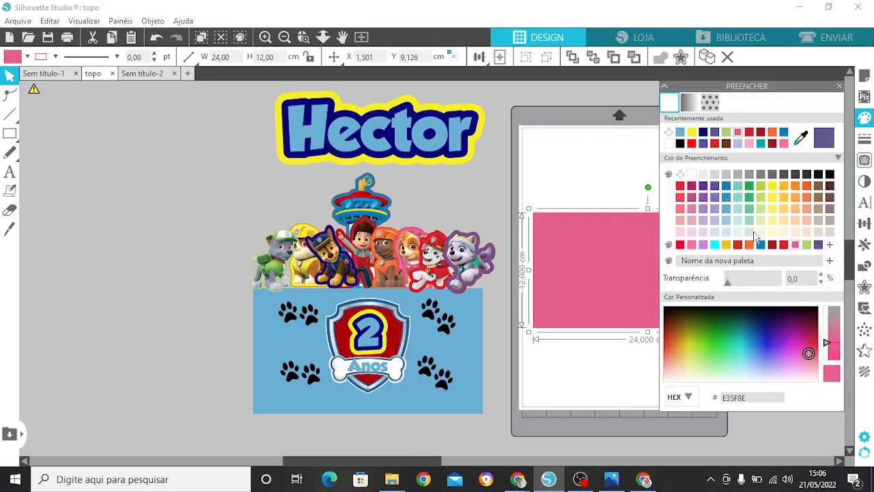
{"action": "left_click", "coordinate": [681, 133]}
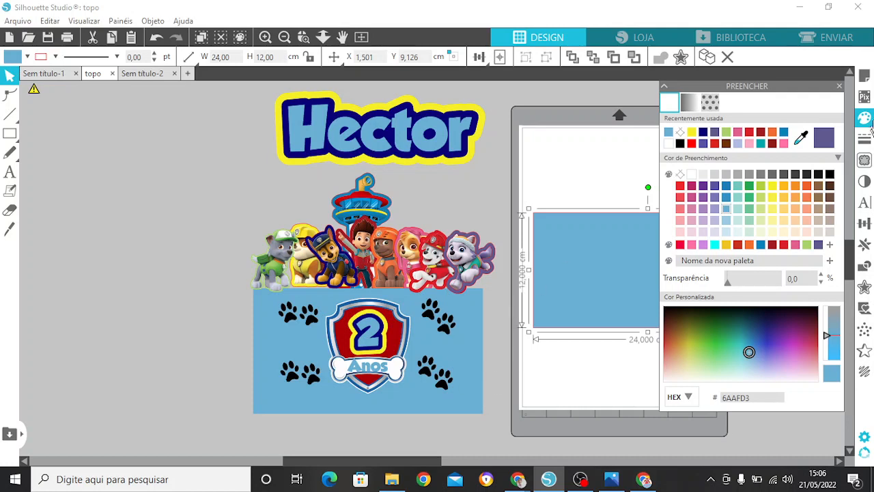
{"action": "left_click", "coordinate": [840, 87]}
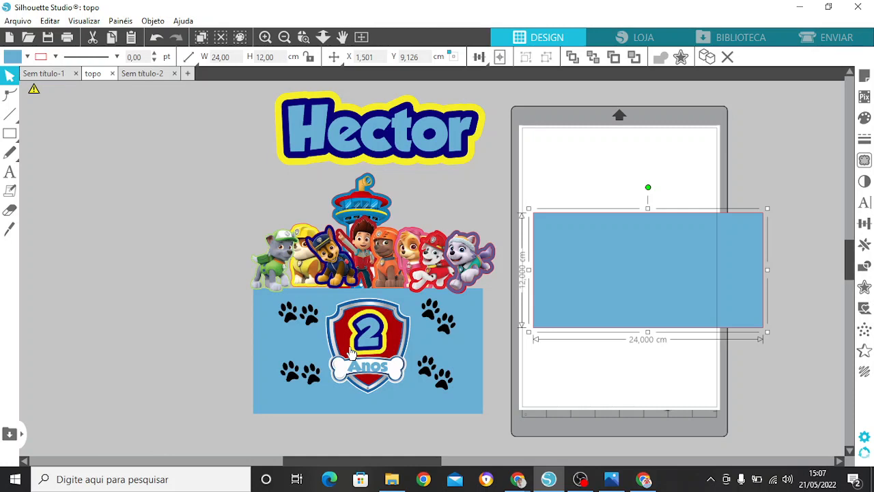
Step: Merge the image 4d09d39754fa0826ad7df0f06f1eca46 from the topo patrulha folder into the design and move the green-capped dog to the right
{"action": "left_click", "coordinate": [15, 26]}
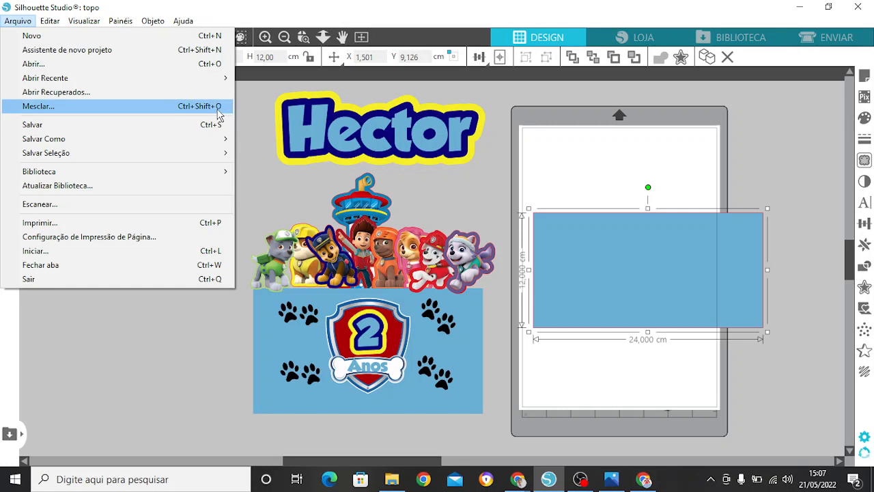
{"action": "left_click", "coordinate": [113, 108]}
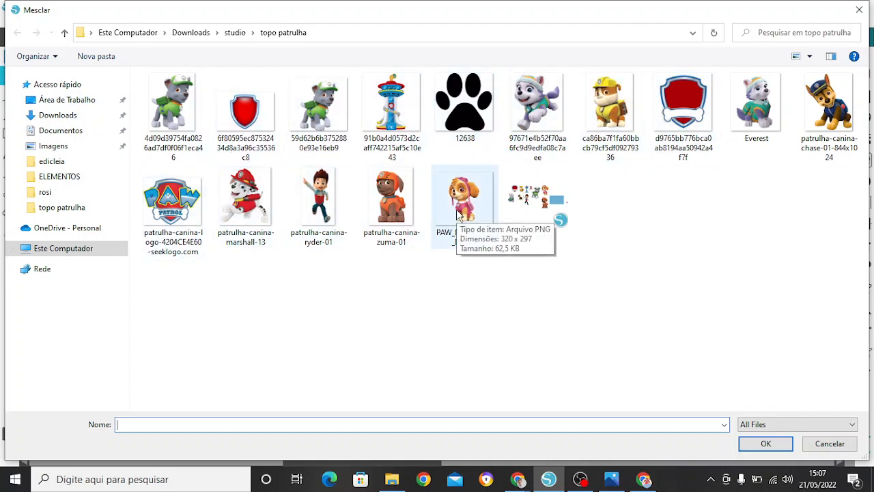
{"action": "left_click", "coordinate": [198, 130]}
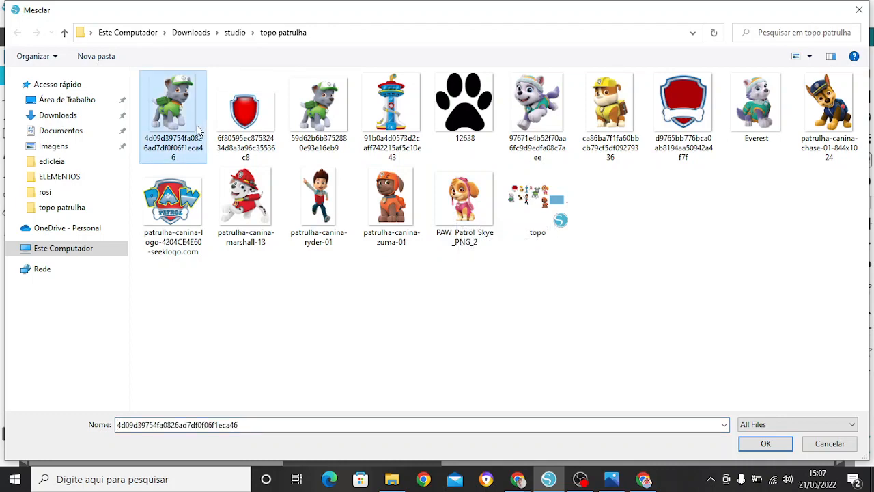
{"action": "left_click", "coordinate": [757, 444]}
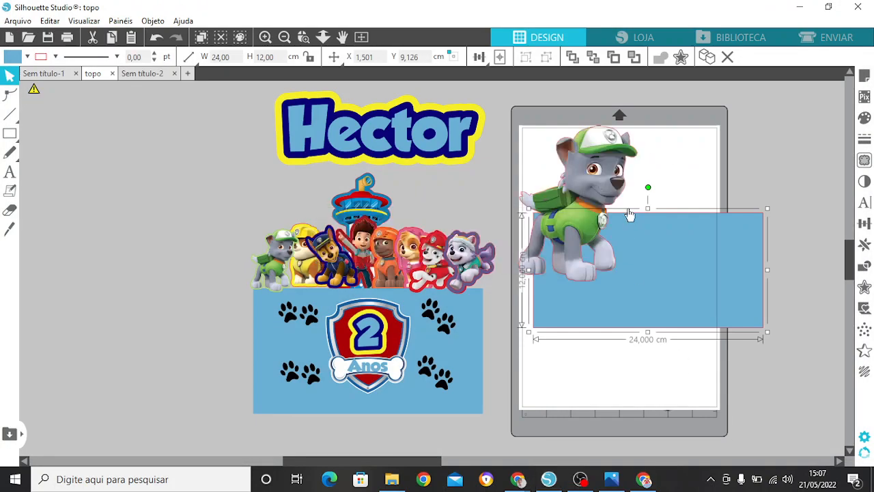
{"action": "left_click_drag", "start_coordinate": [630, 215], "coordinate": [695, 189]}
{"action": "left_click", "coordinate": [559, 335]}
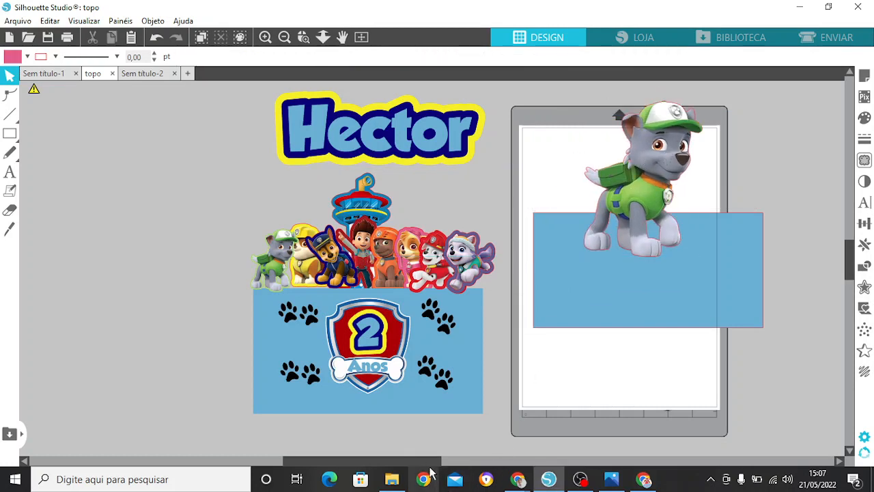
{"action": "left_click_drag", "start_coordinate": [430, 461], "coordinate": [480, 458]}
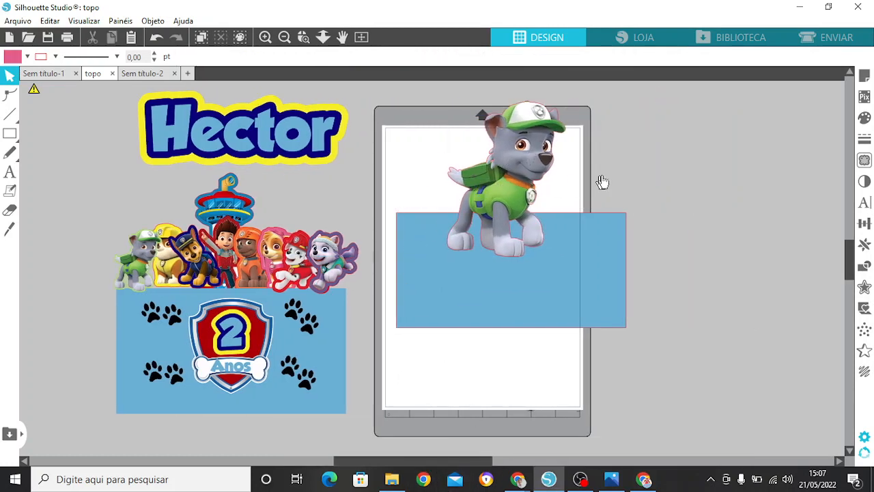
{"action": "left_click_drag", "start_coordinate": [601, 177], "coordinate": [685, 172]}
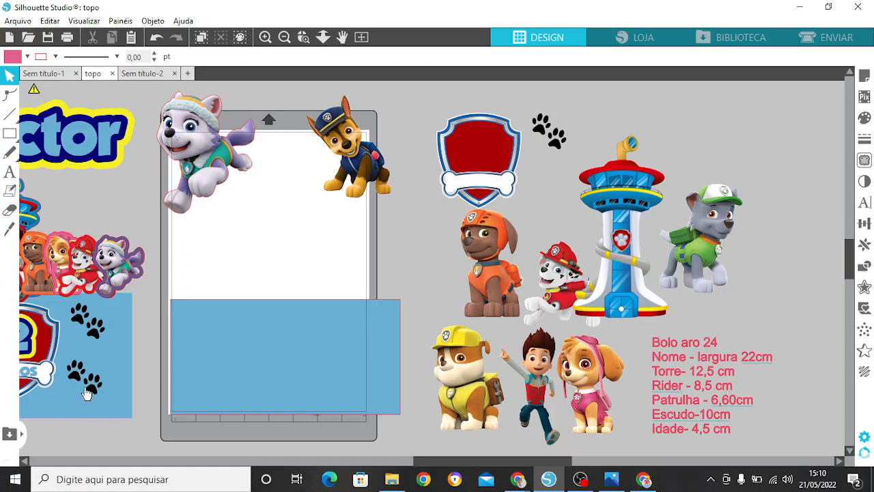
Step: Review the pink list of topper sizes and check the dimensions of the imported characters beside the page
{"action": "mouse_move", "coordinate": [718, 381]}
{"action": "left_mouse_down"}
{"action": "mouse_move", "coordinate": [718, 369]}
{"action": "mouse_move", "coordinate": [718, 377]}
{"action": "left_mouse_up"}
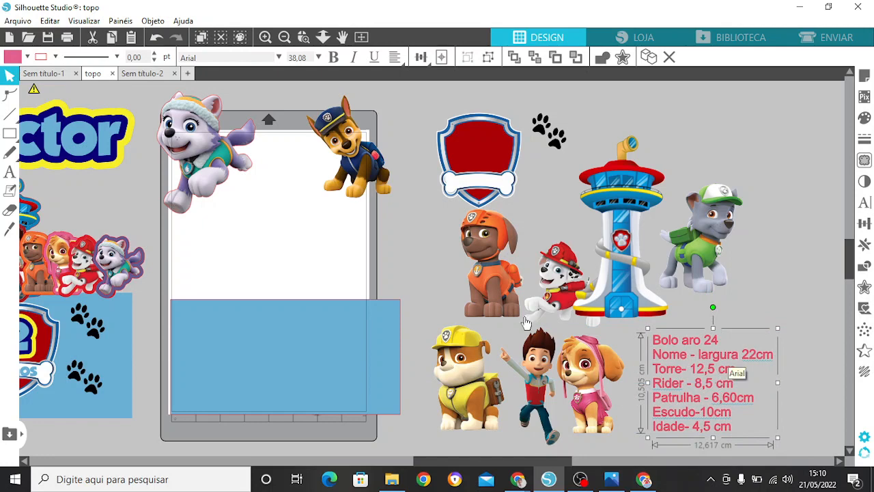
{"action": "left_click", "coordinate": [479, 369]}
{"action": "left_click", "coordinate": [471, 287]}
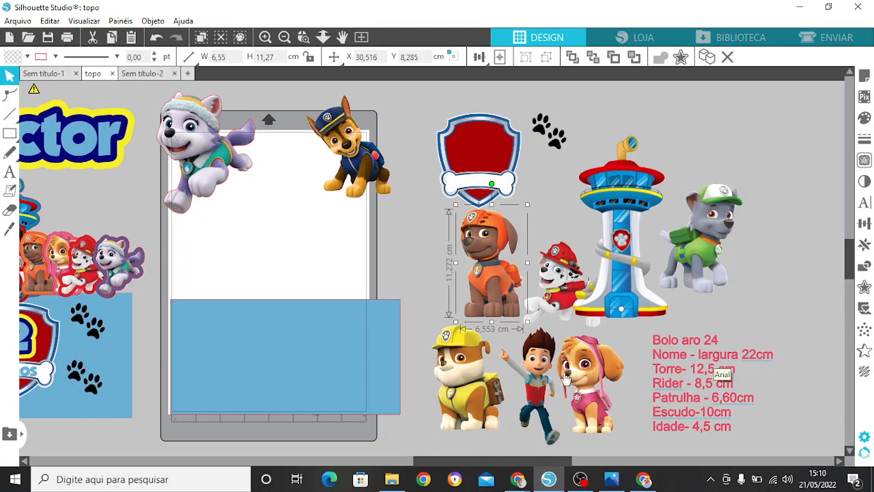
{"action": "left_click", "coordinate": [587, 390]}
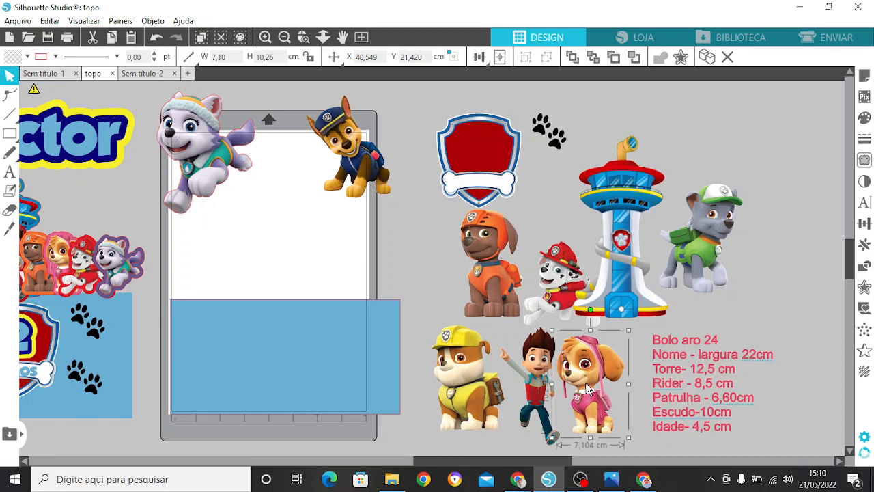
Step: Examine the finished sample topper up close, checking the offset outlines around the tower, the purple-edged dog and the name
{"action": "left_click_drag", "start_coordinate": [550, 462], "coordinate": [422, 467]}
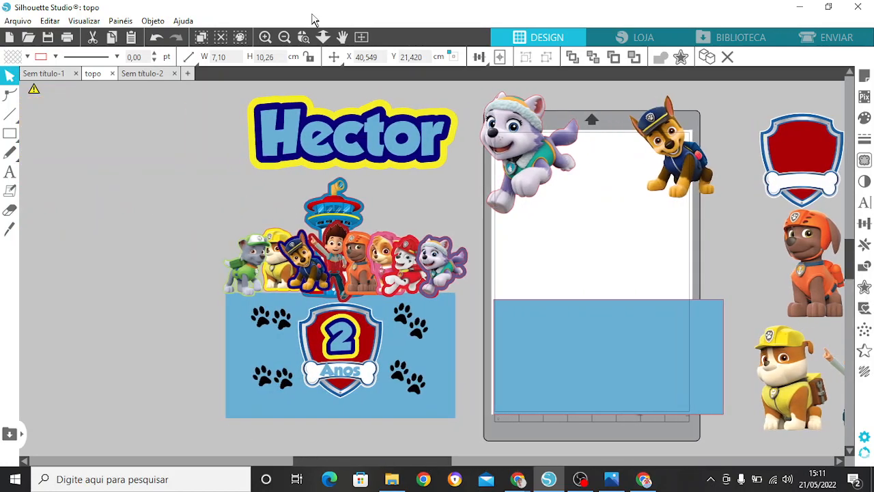
{"action": "left_click", "coordinate": [265, 37]}
{"action": "left_click", "coordinate": [265, 37]}
{"action": "left_click", "coordinate": [265, 38]}
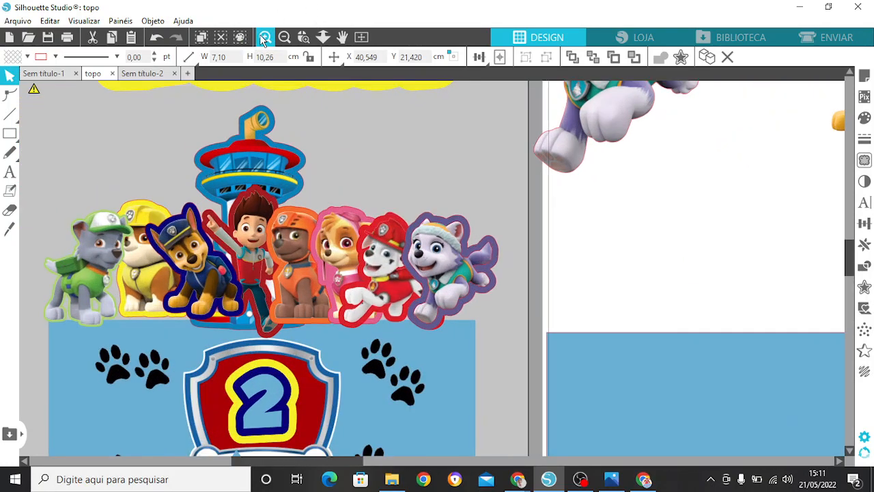
{"action": "left_click", "coordinate": [264, 39]}
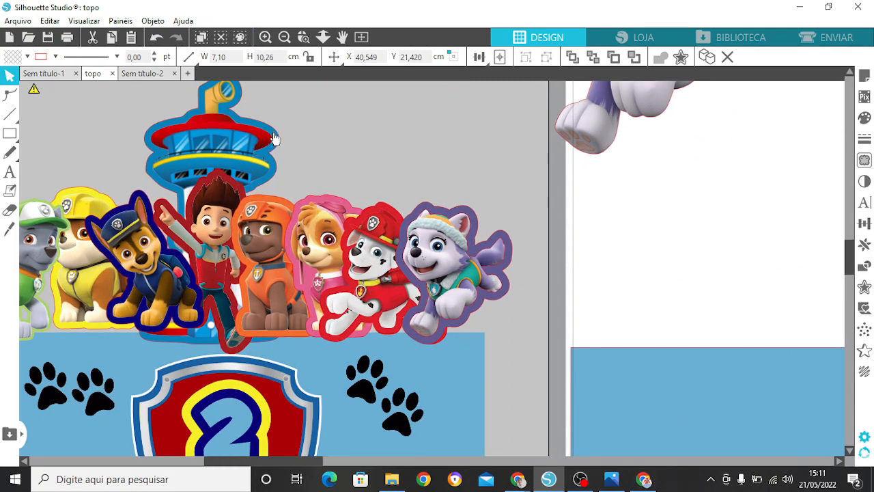
{"action": "left_click", "coordinate": [246, 145]}
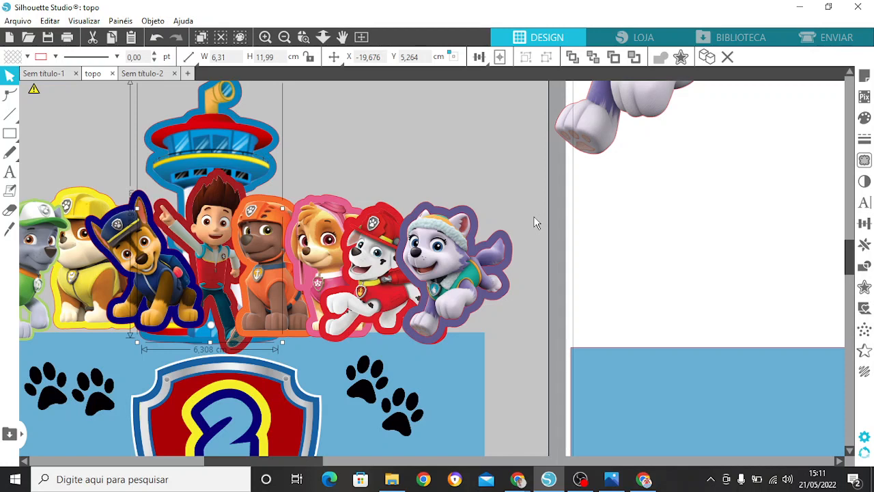
{"action": "left_click", "coordinate": [429, 263]}
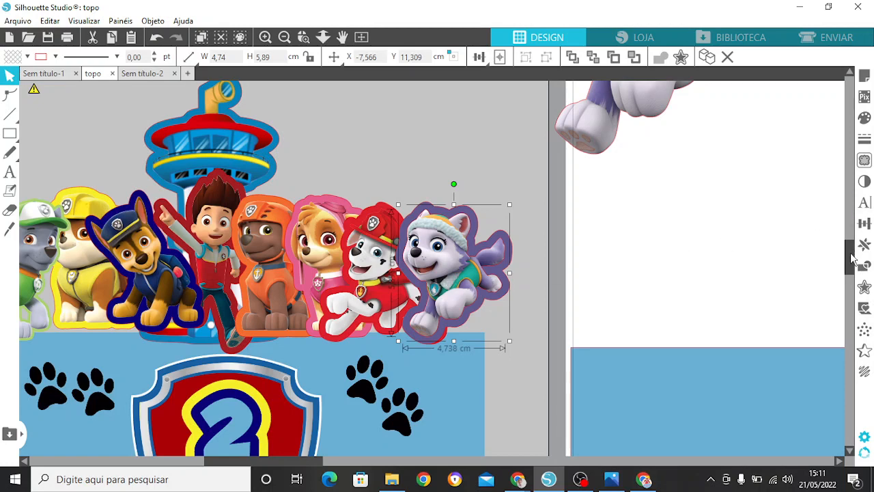
{"action": "left_click_drag", "start_coordinate": [854, 258], "coordinate": [858, 232]}
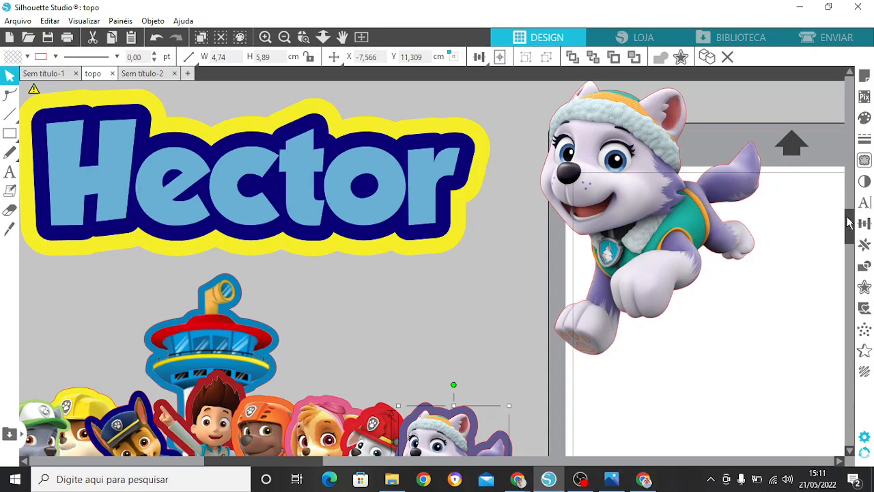
Step: Check the sizes of the shield and a paw-print pair on the finished sample, and look over the whole layout with the imported characters
{"action": "left_click_drag", "start_coordinate": [849, 225], "coordinate": [854, 282]}
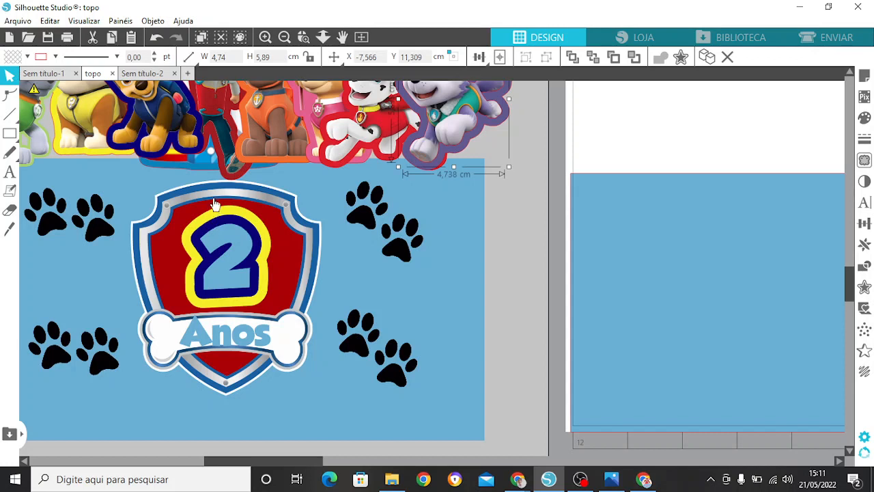
{"action": "left_click", "coordinate": [215, 203]}
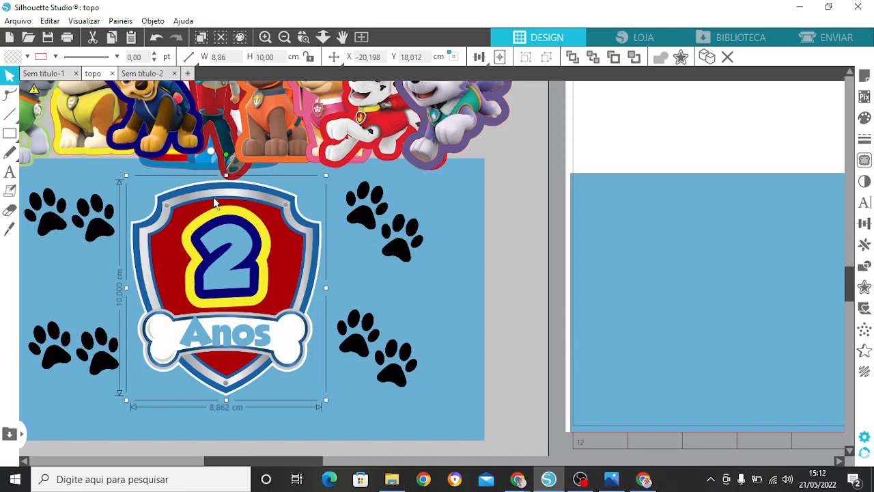
{"action": "left_click", "coordinate": [372, 220]}
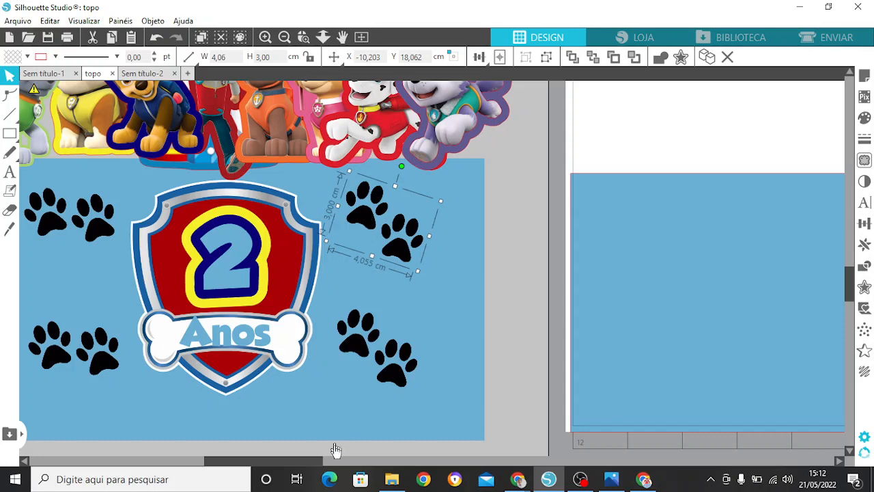
{"action": "left_click", "coordinate": [291, 41]}
{"action": "scroll", "coordinate": [361, 404], "scroll_direction": "down", "scroll_amount": 1}
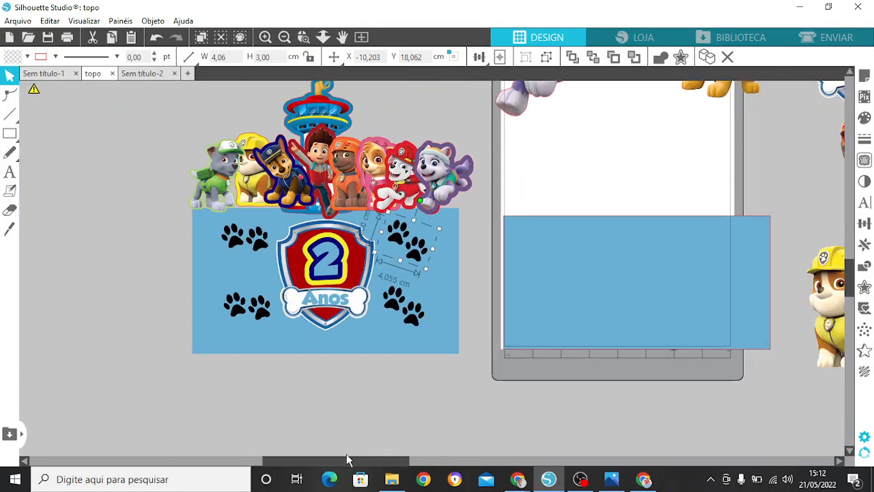
{"action": "scroll", "coordinate": [347, 459], "scroll_direction": "down", "scroll_amount": 1}
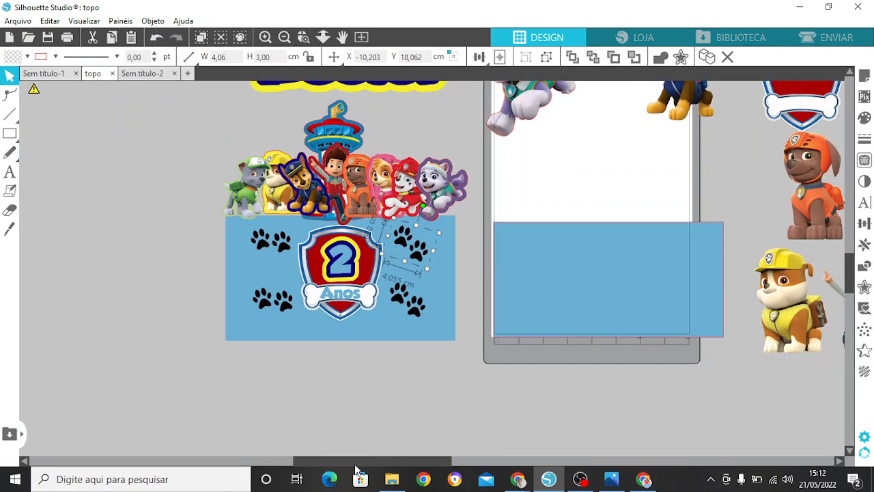
{"action": "left_click_drag", "start_coordinate": [355, 466], "coordinate": [394, 466]}
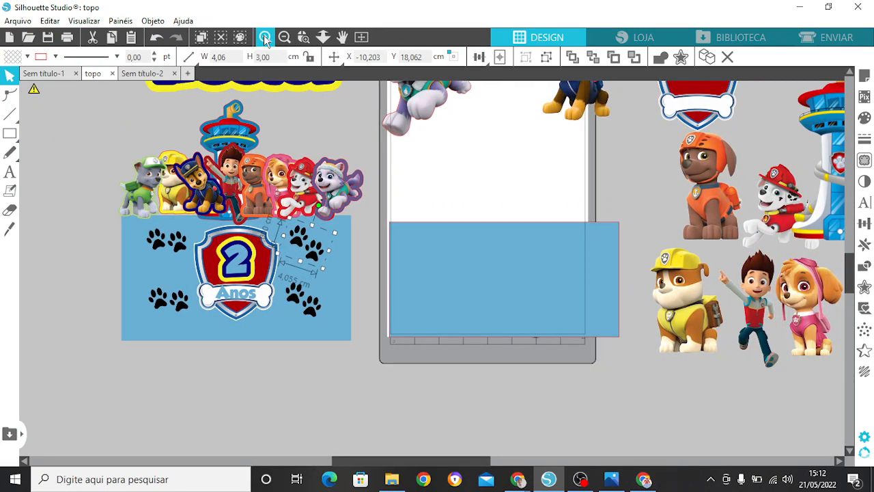
{"action": "left_click", "coordinate": [265, 38]}
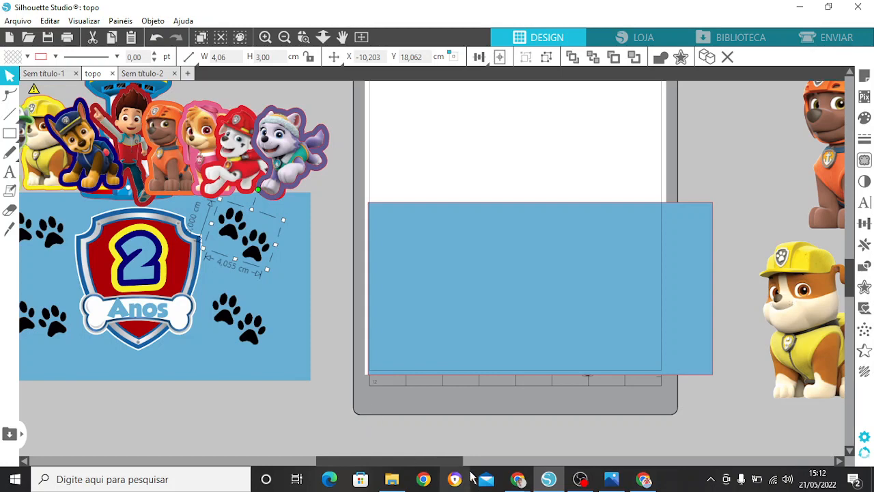
{"action": "scroll", "coordinate": [458, 462], "scroll_direction": "right", "scroll_amount": 3}
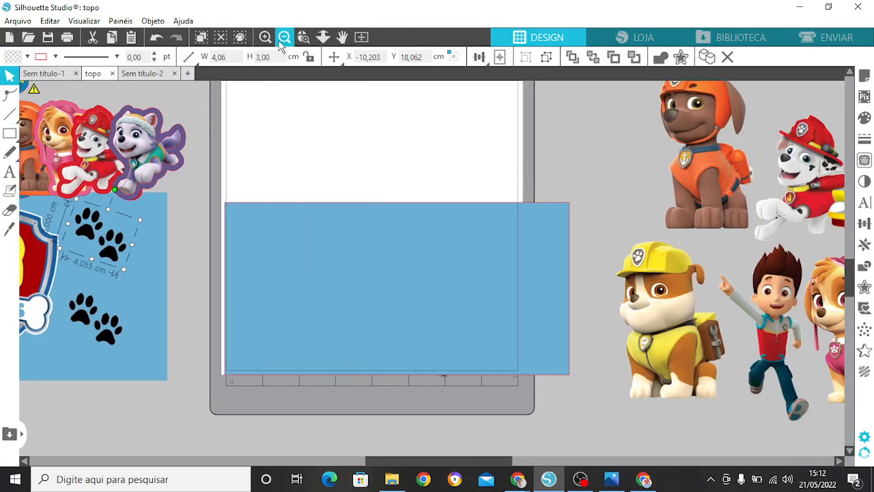
{"action": "left_click", "coordinate": [284, 37]}
{"action": "scroll", "coordinate": [444, 291], "scroll_direction": "down", "scroll_amount": 2}
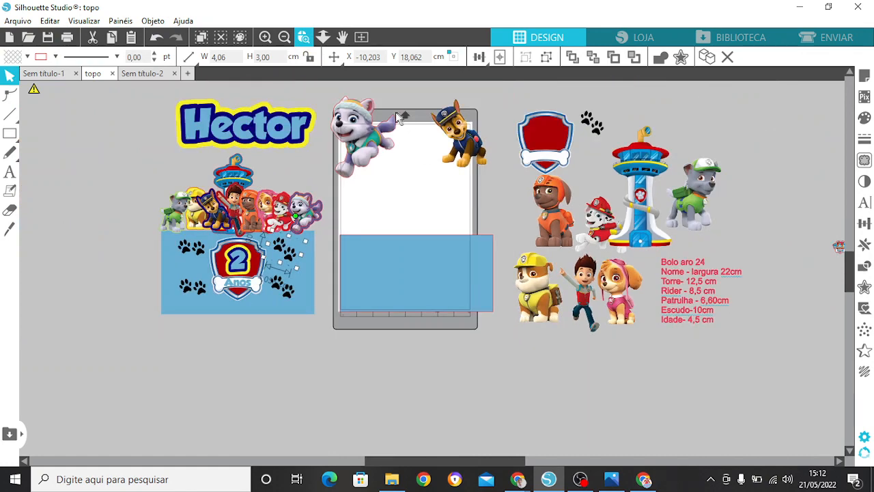
Step: Move the purple-and-white dog down on the page and check the sizes of the sample's name and blue base rectangle
{"action": "left_click_drag", "start_coordinate": [362, 120], "coordinate": [408, 185]}
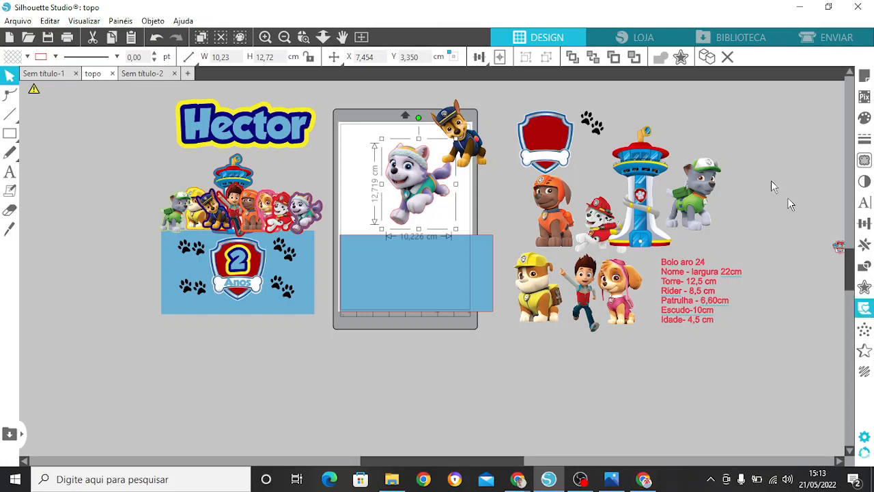
{"action": "left_click_drag", "start_coordinate": [424, 175], "coordinate": [377, 181]}
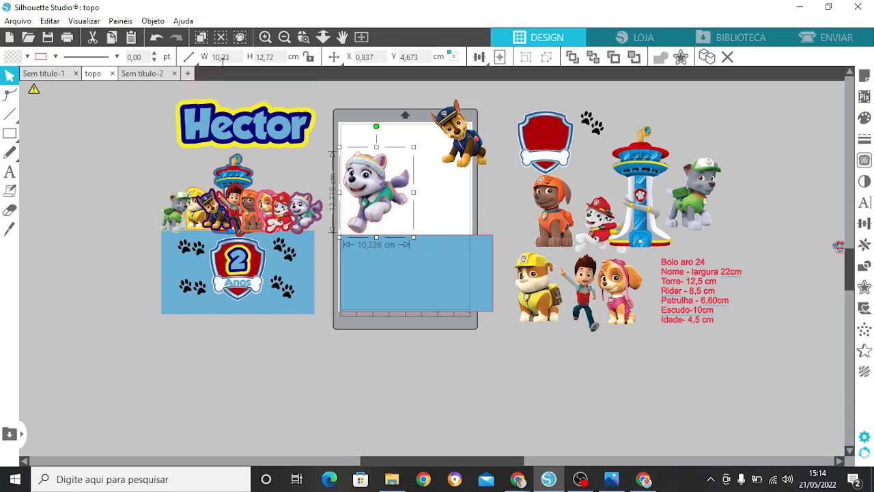
{"action": "left_click", "coordinate": [275, 142]}
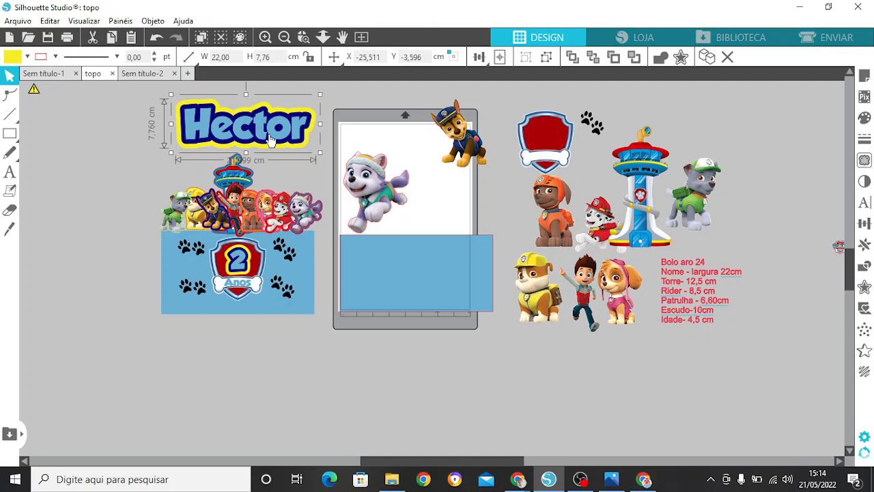
{"action": "double_click", "coordinate": [220, 57]}
{"action": "left_click", "coordinate": [312, 287]}
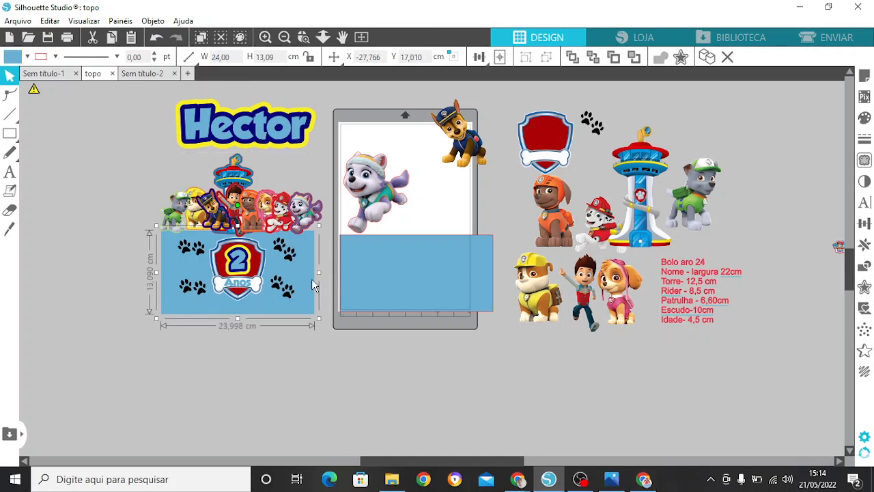
{"action": "left_click", "coordinate": [263, 142]}
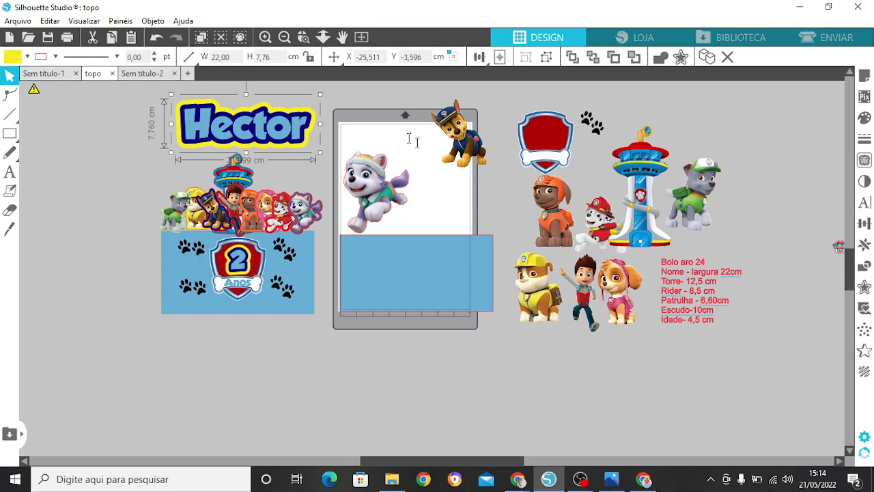
Step: Arrange the police dog, purple-and-white dog, yellow-capped dog, pink dog and the boy in a row below the page
{"action": "left_click_drag", "start_coordinate": [355, 197], "coordinate": [442, 377]}
{"action": "left_click", "coordinate": [546, 295]}
{"action": "mouse_move", "coordinate": [521, 382]}
{"action": "left_mouse_down"}
{"action": "mouse_move", "coordinate": [524, 408]}
{"action": "mouse_move", "coordinate": [519, 387]}
{"action": "left_mouse_up"}
{"action": "left_click", "coordinate": [618, 299]}
{"action": "left_click_drag", "start_coordinate": [618, 298], "coordinate": [566, 377]}
{"action": "left_click_drag", "start_coordinate": [591, 297], "coordinate": [653, 376]}
{"action": "left_click_drag", "start_coordinate": [471, 137], "coordinate": [367, 381]}
{"action": "left_click_drag", "start_coordinate": [653, 386], "coordinate": [679, 387]}
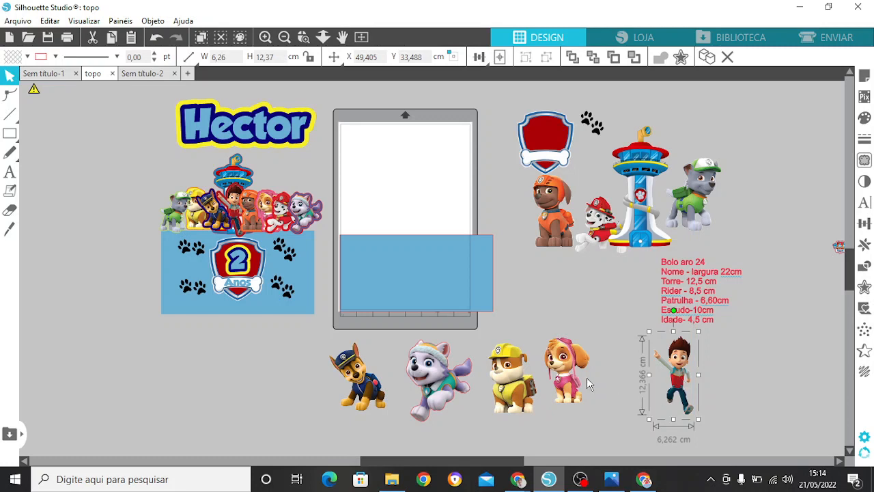
Step: Move the boy close beside the pink dog at the end of the row and check the tower's size
{"action": "left_click_drag", "start_coordinate": [317, 364], "coordinate": [546, 390]}
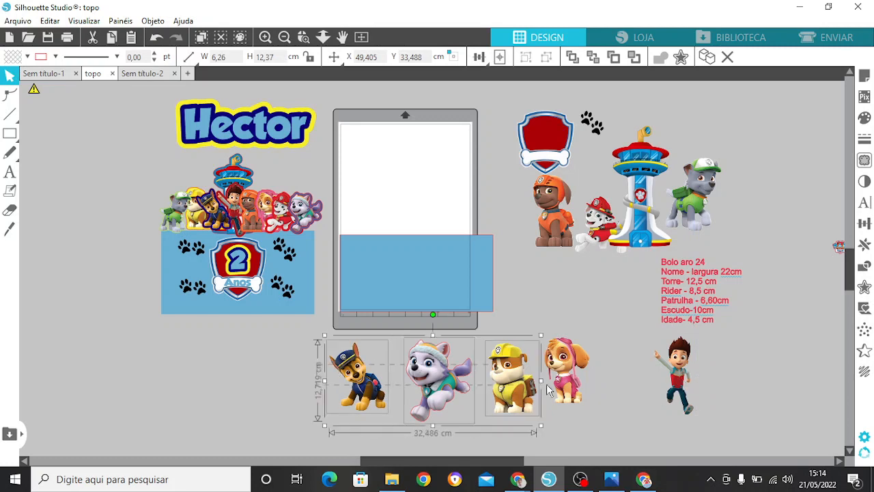
{"action": "left_click", "coordinate": [580, 389], "text": "shift"}
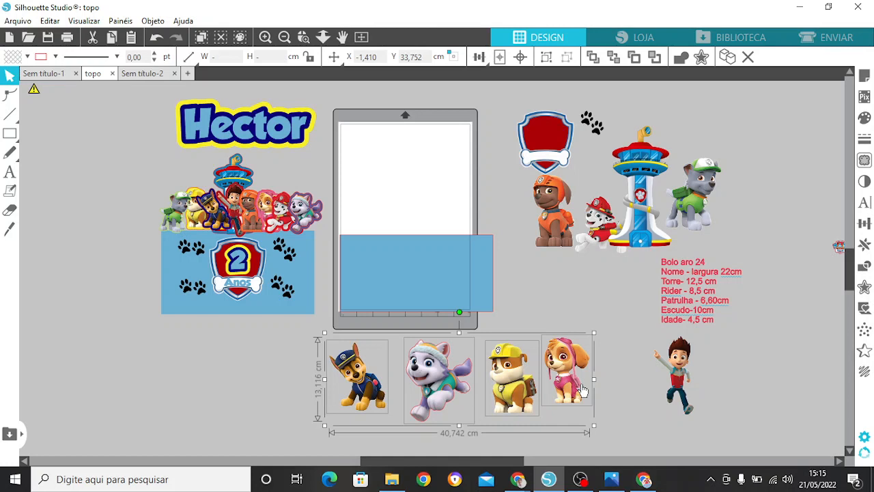
{"action": "left_click", "coordinate": [683, 373]}
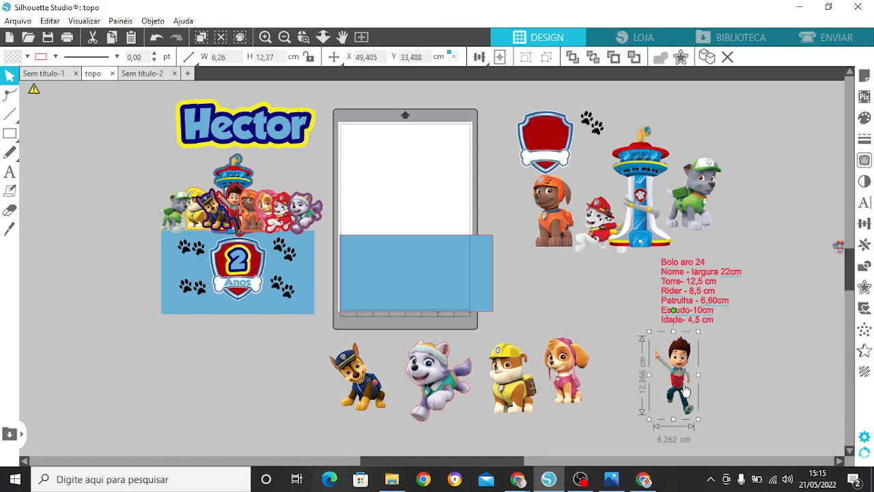
{"action": "left_click_drag", "start_coordinate": [686, 391], "coordinate": [526, 309]}
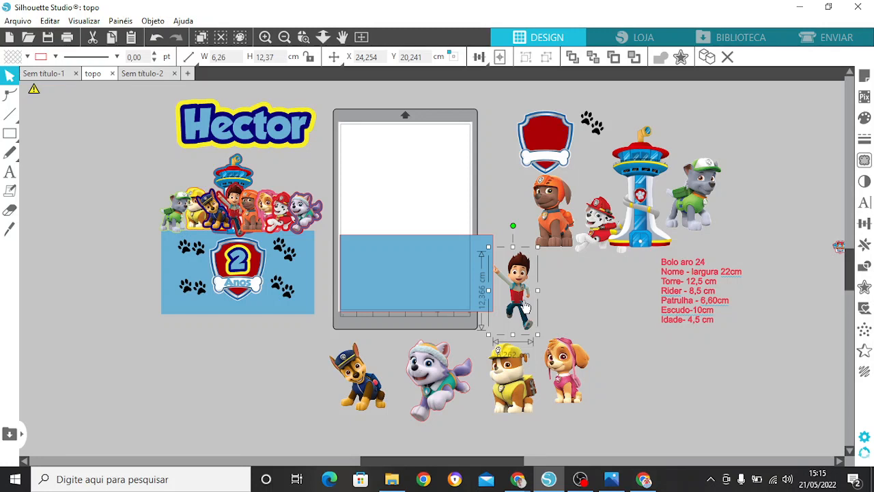
{"action": "left_click_drag", "start_coordinate": [526, 309], "coordinate": [637, 386]}
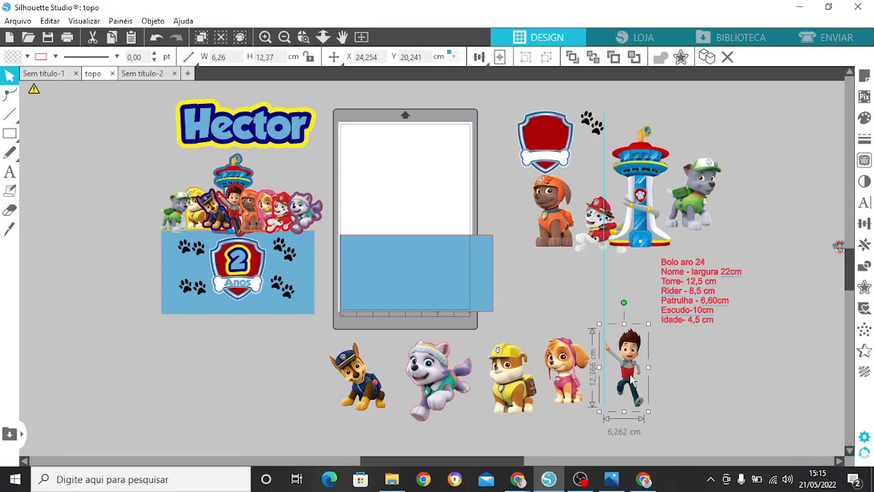
{"action": "left_click", "coordinate": [648, 226]}
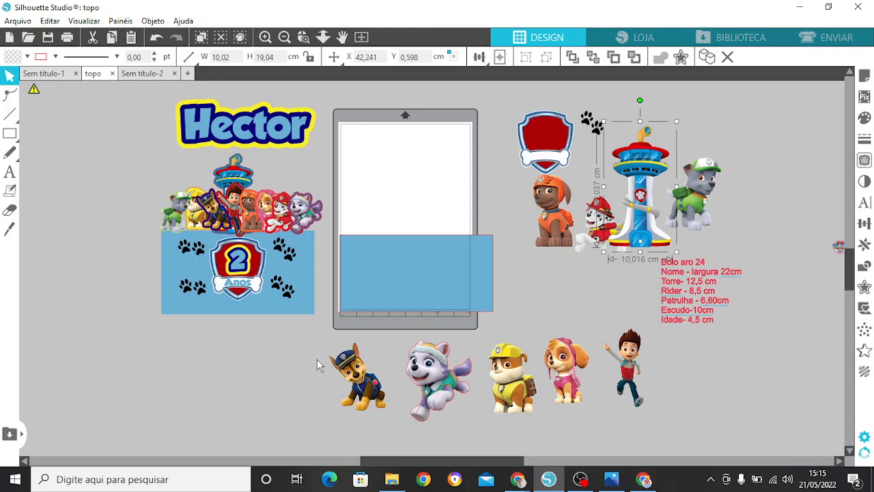
Step: Lock the proportions and set the height of the police dog and the purple-and-white dog to 6 cm each
{"action": "left_click", "coordinate": [360, 380]}
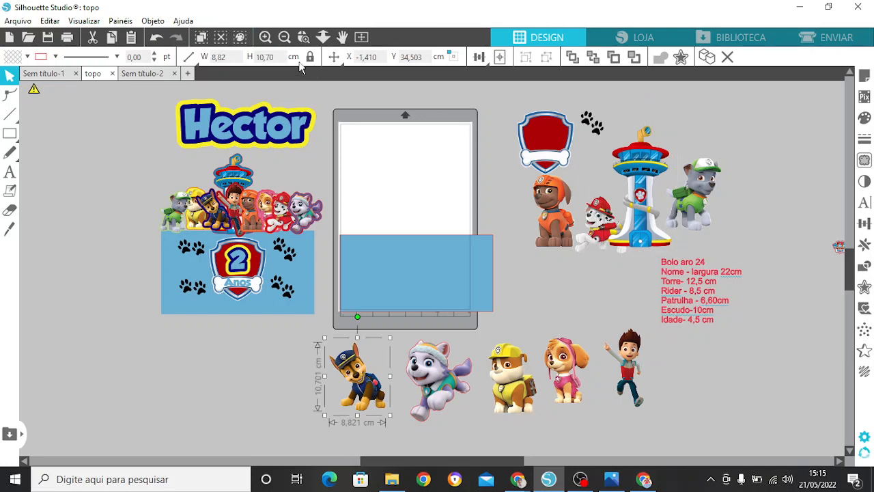
{"action": "double_click", "coordinate": [266, 57]}
{"action": "type", "text": "6,01"}
{"action": "key", "text": "Return"}
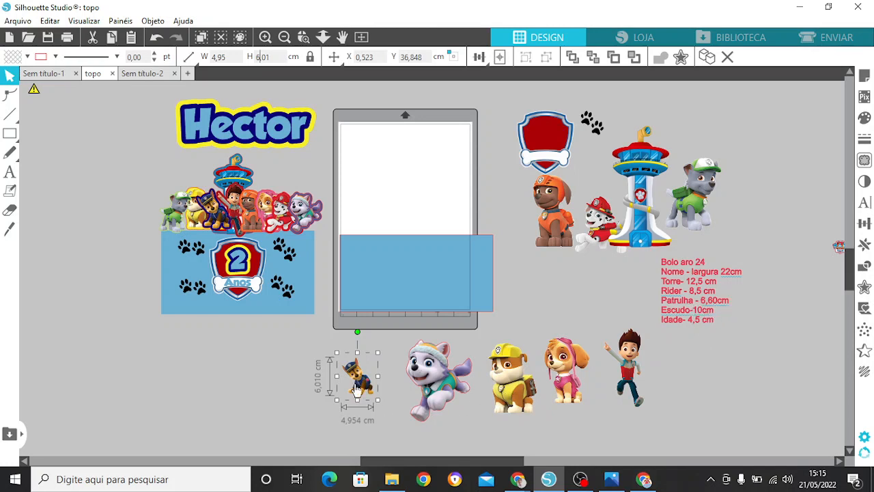
{"action": "left_click", "coordinate": [422, 372]}
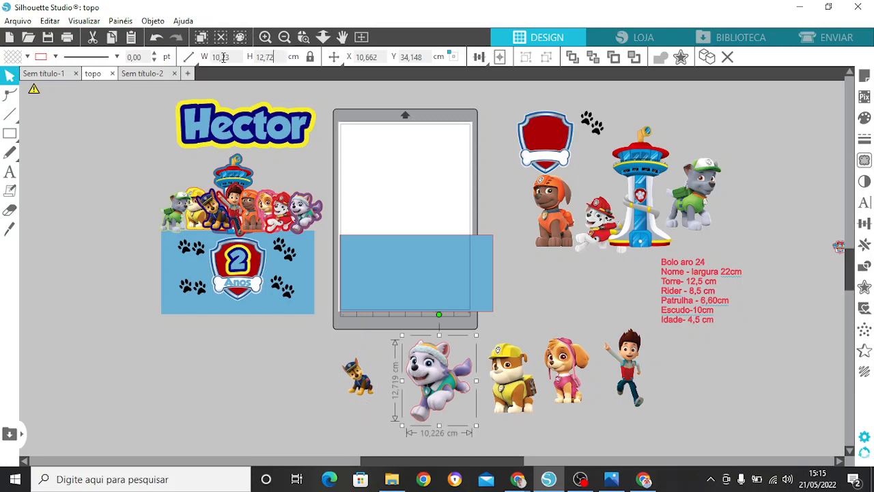
{"action": "left_click_drag", "start_coordinate": [275, 57], "coordinate": [221, 58]}
{"action": "type", "text": "6"}
{"action": "key", "text": "Return"}
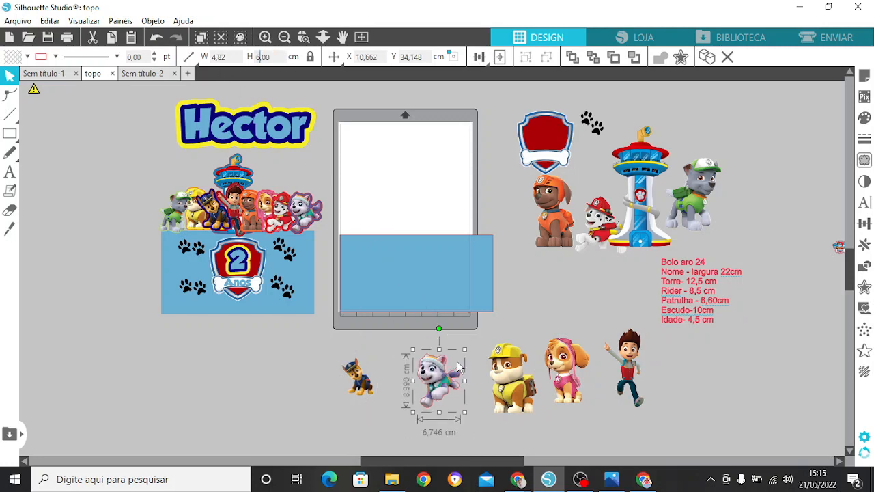
Step: Set the height of the yellow-capped dog and the pink dog to 6 cm each, keeping their proportions
{"action": "left_click", "coordinate": [507, 379]}
{"action": "left_click_drag", "start_coordinate": [276, 57], "coordinate": [239, 55]}
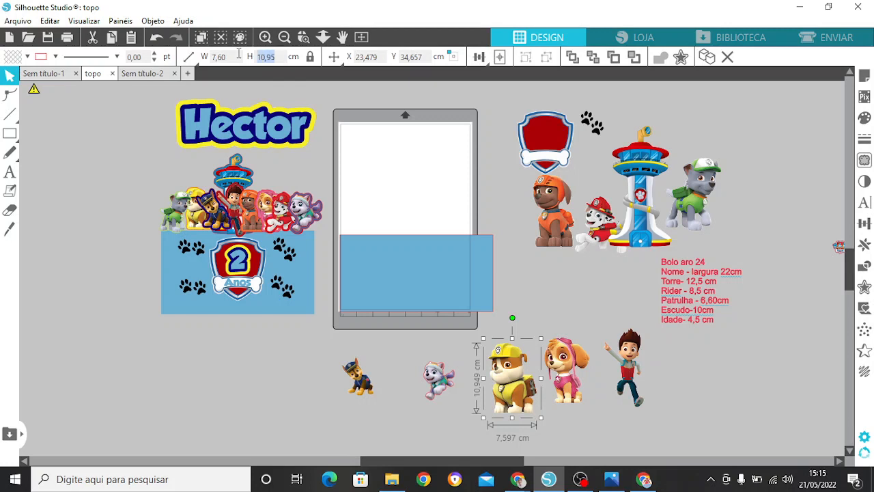
{"action": "type", "text": "6"}
{"action": "key", "text": "Return"}
{"action": "left_click", "coordinate": [559, 355]}
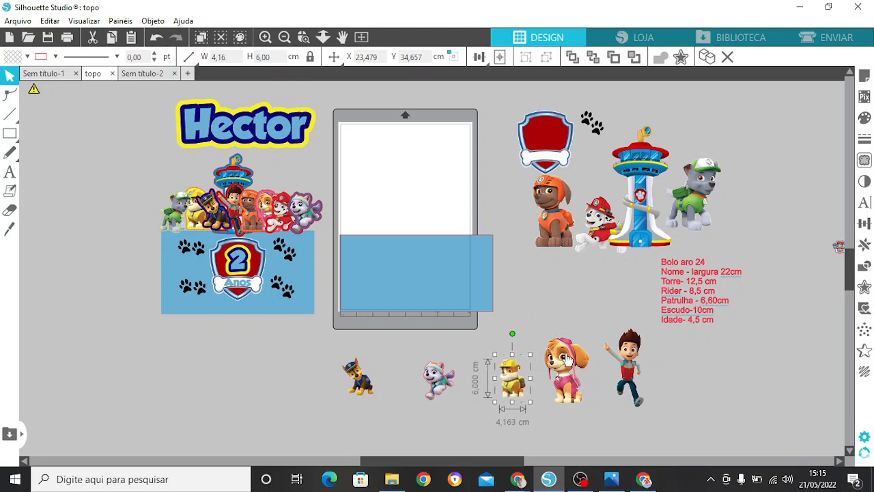
{"action": "left_click_drag", "start_coordinate": [276, 57], "coordinate": [218, 58]}
{"action": "type", "text": "6"}
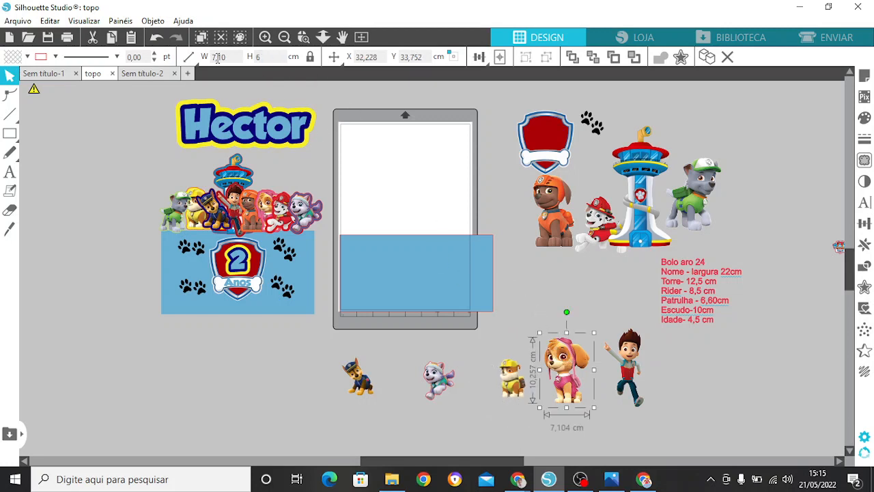
{"action": "key", "text": "Return"}
Step: Move the orange dog down between the shield and the character row and set its height to 6 cm
{"action": "left_click", "coordinate": [543, 198]}
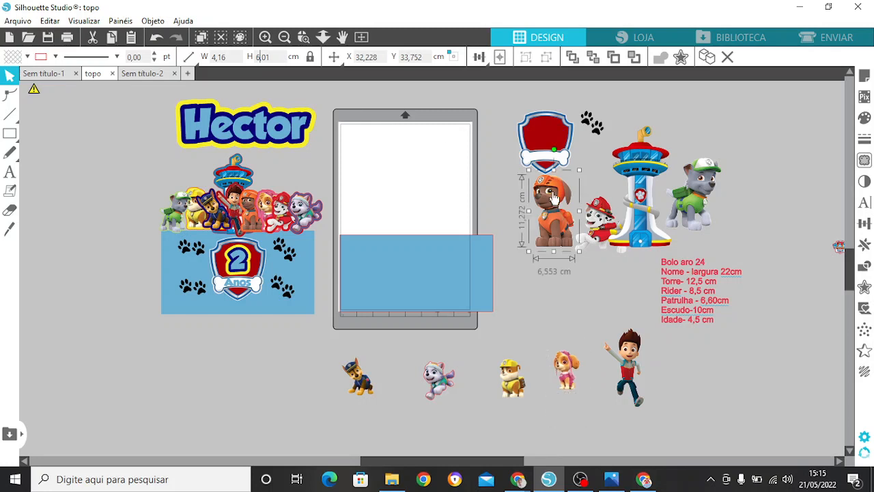
{"action": "left_click_drag", "start_coordinate": [543, 198], "coordinate": [509, 250]}
{"action": "left_click_drag", "start_coordinate": [275, 57], "coordinate": [224, 58]}
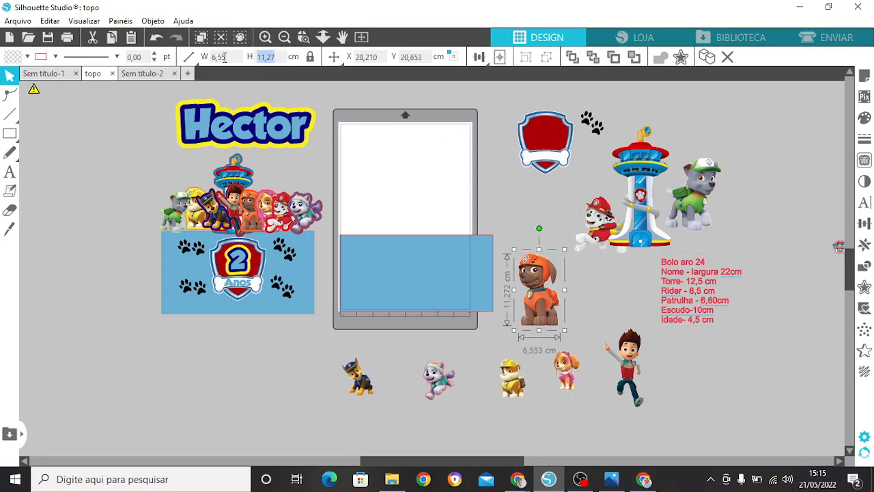
{"action": "type", "text": "6"}
{"action": "key", "text": "Return"}
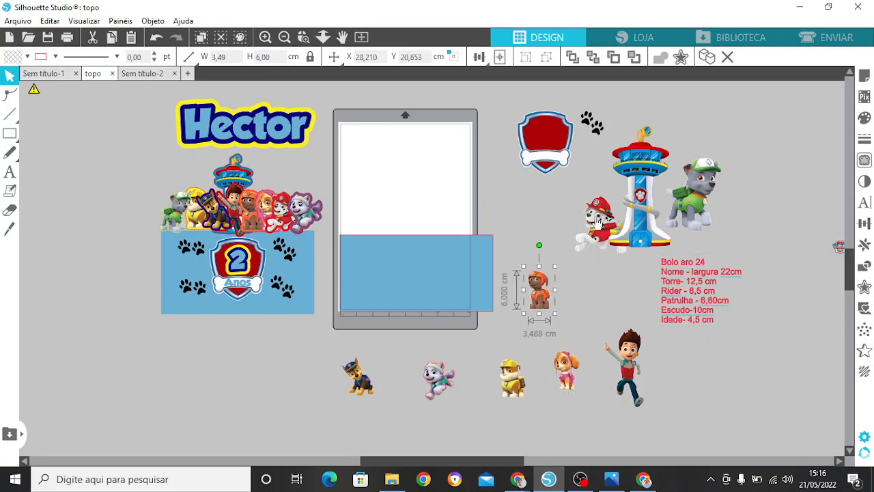
Step: Move the red-capped Dalmatian away from the tower to above the orange dog and set its height to 6 cm
{"action": "left_click", "coordinate": [585, 212]}
{"action": "left_click_drag", "start_coordinate": [584, 212], "coordinate": [524, 210]}
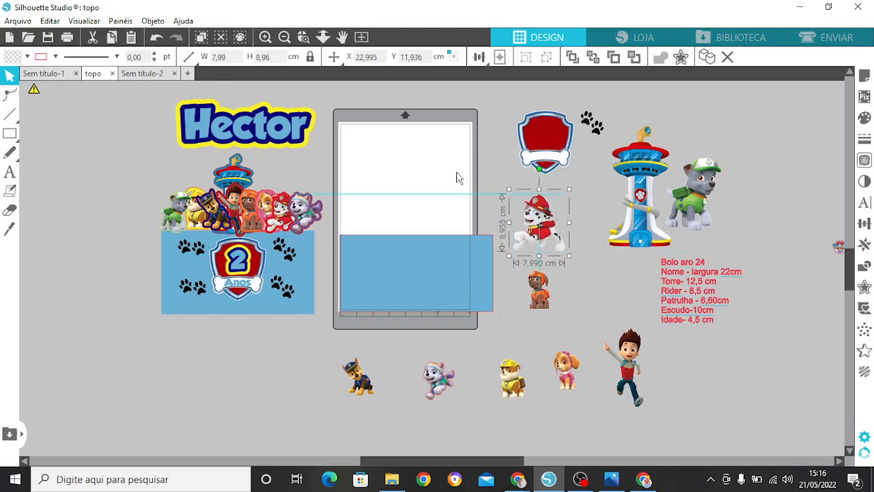
{"action": "left_click_drag", "start_coordinate": [272, 57], "coordinate": [256, 57]}
{"action": "type", "text": "6"}
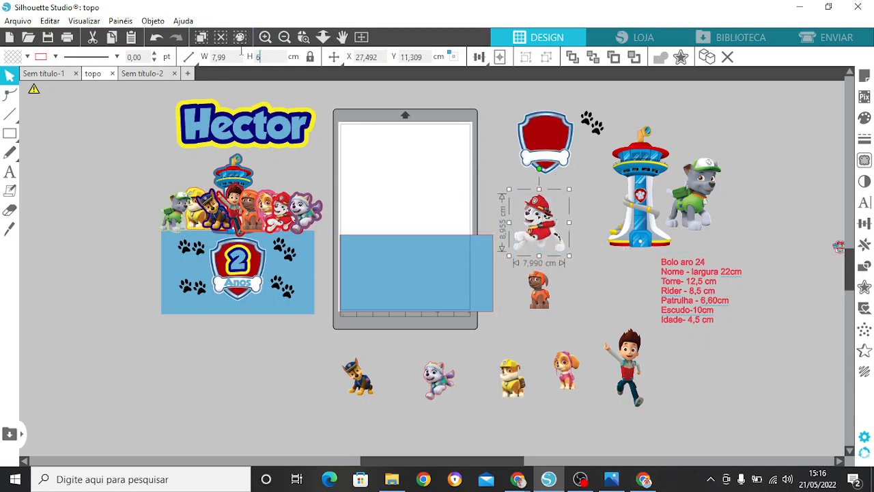
{"action": "key", "text": "Return"}
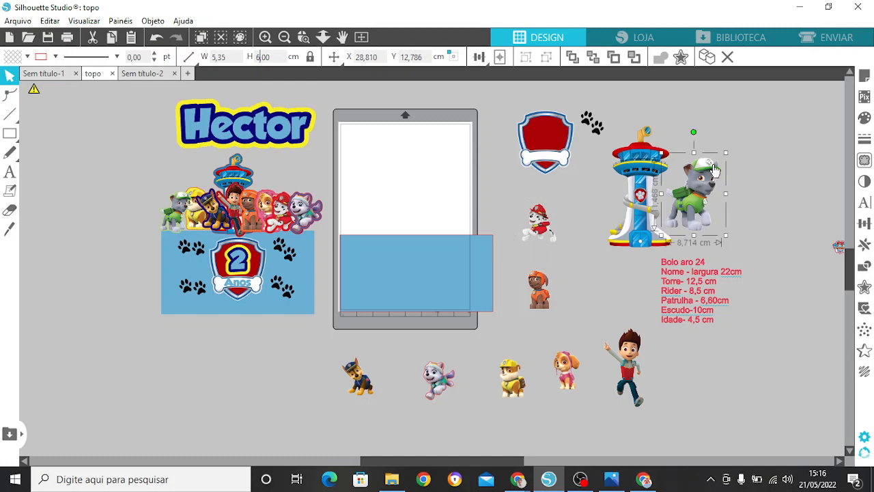
Step: Move the green-capped dog away from the tower to beside the orange dog and set its height to 6 cm
{"action": "left_click_drag", "start_coordinate": [714, 171], "coordinate": [609, 274]}
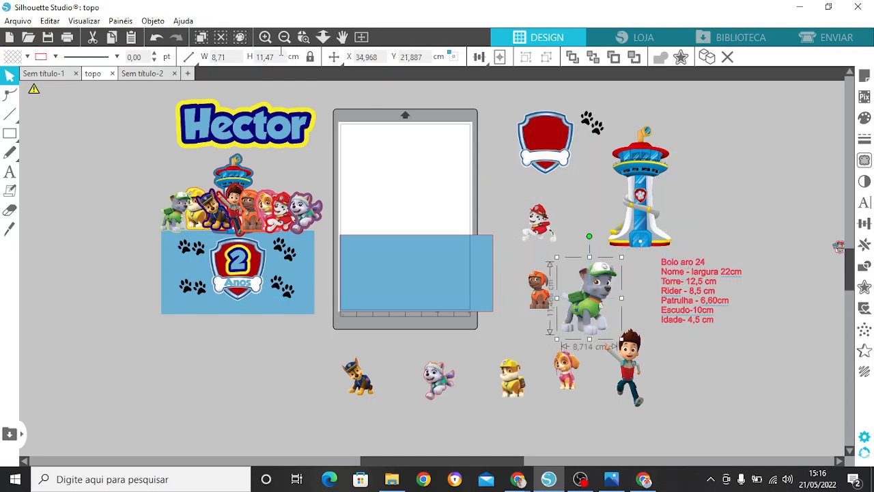
{"action": "left_click_drag", "start_coordinate": [273, 56], "coordinate": [258, 57]}
{"action": "type", "text": "6"}
{"action": "key", "text": "Return"}
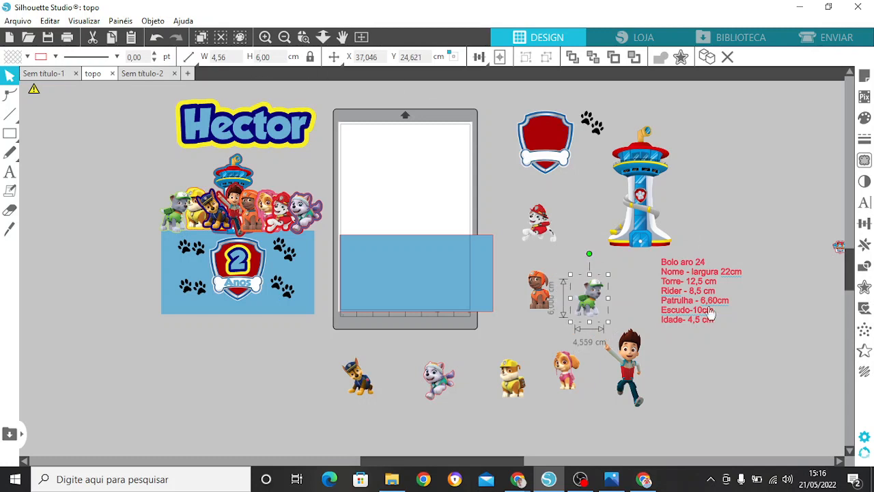
Step: Line up the green-capped dog, the Dalmatian, the orange dog and the pink dog in a row above the blue rectangle
{"action": "left_click_drag", "start_coordinate": [586, 294], "coordinate": [369, 188]}
{"action": "left_click", "coordinate": [546, 222]}
{"action": "left_click_drag", "start_coordinate": [546, 222], "coordinate": [419, 196]}
{"action": "left_click", "coordinate": [555, 300]}
{"action": "left_click_drag", "start_coordinate": [555, 300], "coordinate": [484, 202]}
{"action": "left_click", "coordinate": [526, 294]}
{"action": "left_click_drag", "start_coordinate": [565, 380], "coordinate": [507, 200]}
Step: Bring the yellow-capped dog, the police dog and the purple-and-white dog closer to the row, beside the blue rectangle
{"action": "left_click", "coordinate": [521, 355]}
{"action": "left_click_drag", "start_coordinate": [522, 355], "coordinate": [560, 185]}
{"action": "left_click", "coordinate": [358, 389]}
{"action": "left_click_drag", "start_coordinate": [357, 389], "coordinate": [534, 267]}
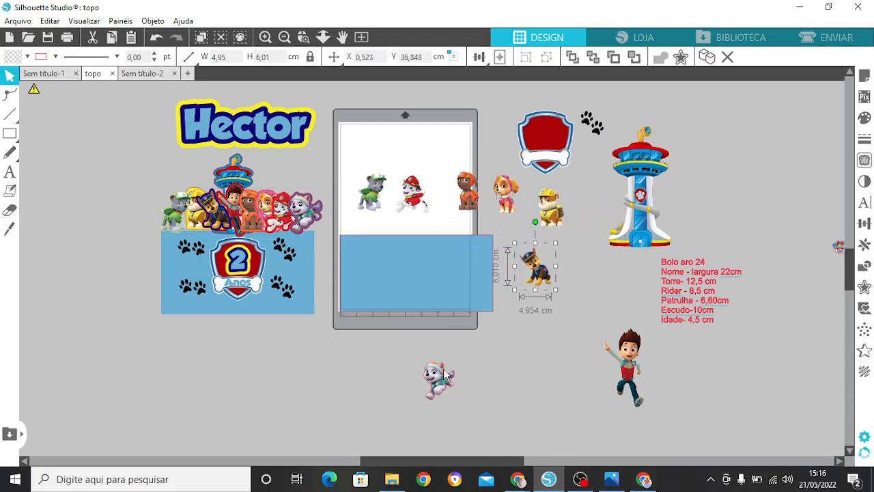
{"action": "left_click_drag", "start_coordinate": [438, 378], "coordinate": [577, 245]}
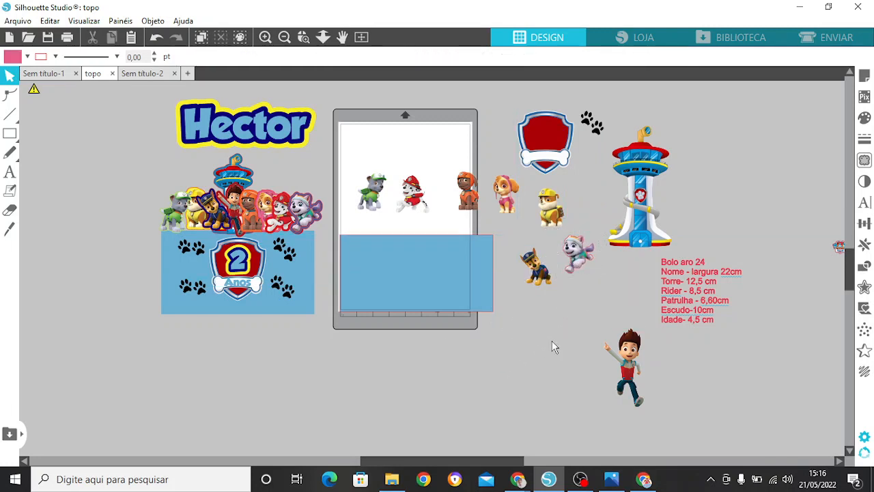
Step: Lower the green-capped dog to the blue rectangle's upper edge and apply a rounded 0.2 cm offset outline around it
{"action": "left_click", "coordinate": [376, 196]}
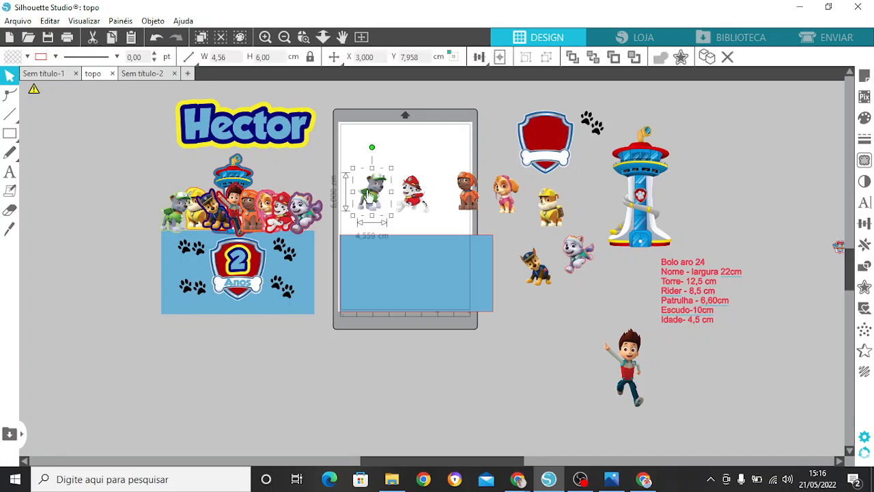
{"action": "left_click", "coordinate": [864, 288]}
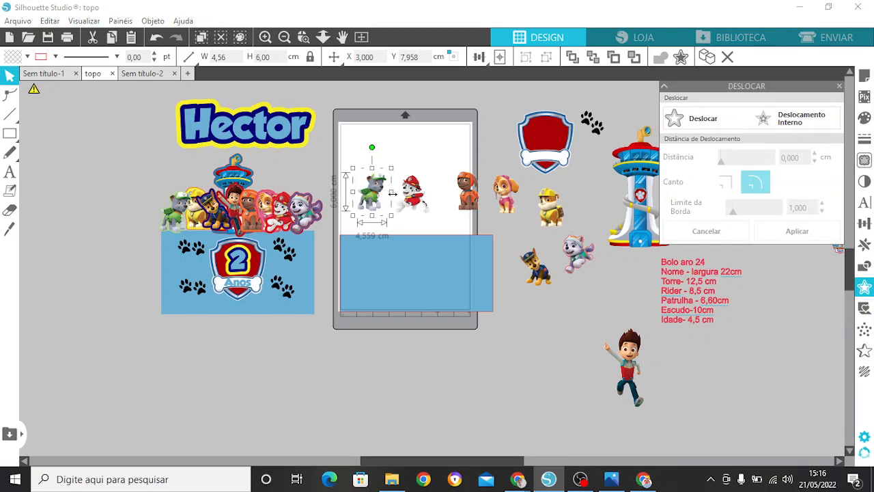
{"action": "left_click_drag", "start_coordinate": [372, 194], "coordinate": [368, 216]}
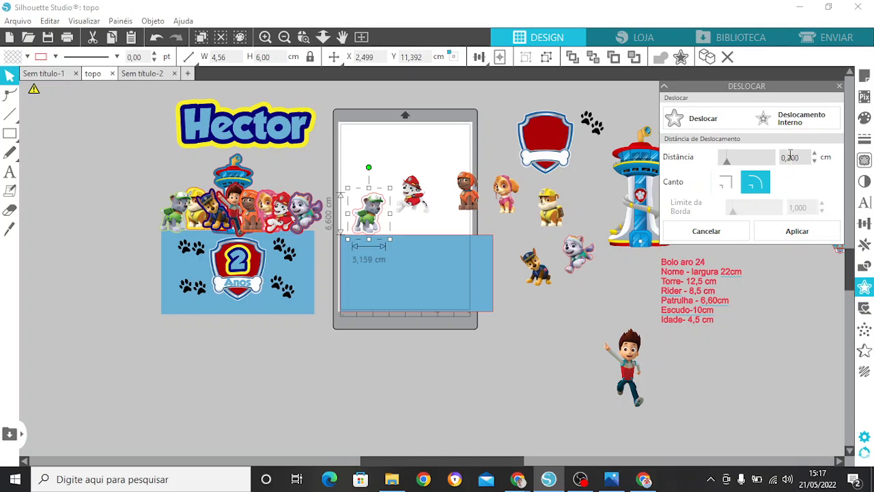
{"action": "left_click", "coordinate": [797, 231]}
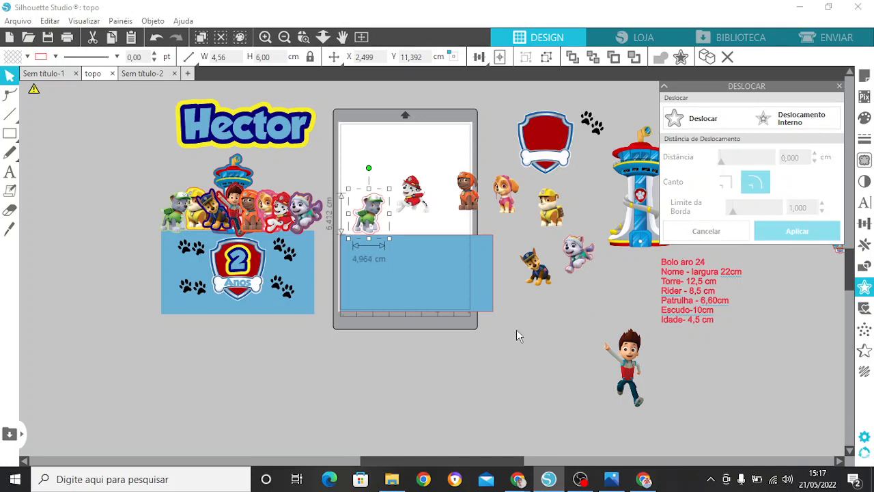
Step: Fill the green-capped dog's offset outline with the recently used light green A9D26B
{"action": "left_click", "coordinate": [264, 36]}
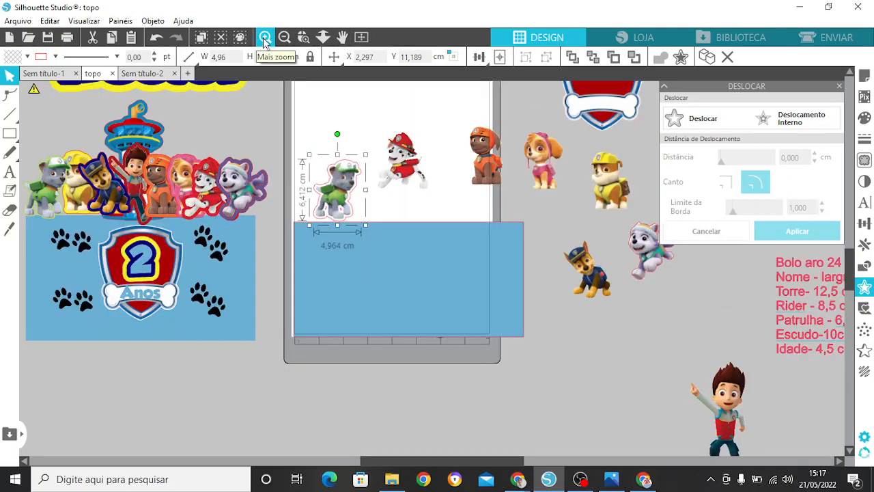
{"action": "left_click", "coordinate": [264, 38]}
{"action": "left_click", "coordinate": [265, 38]}
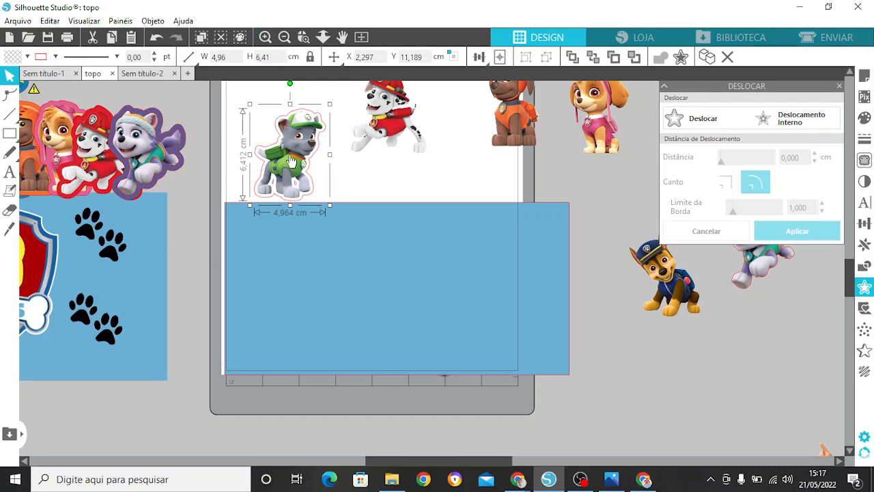
{"action": "left_click", "coordinate": [866, 122]}
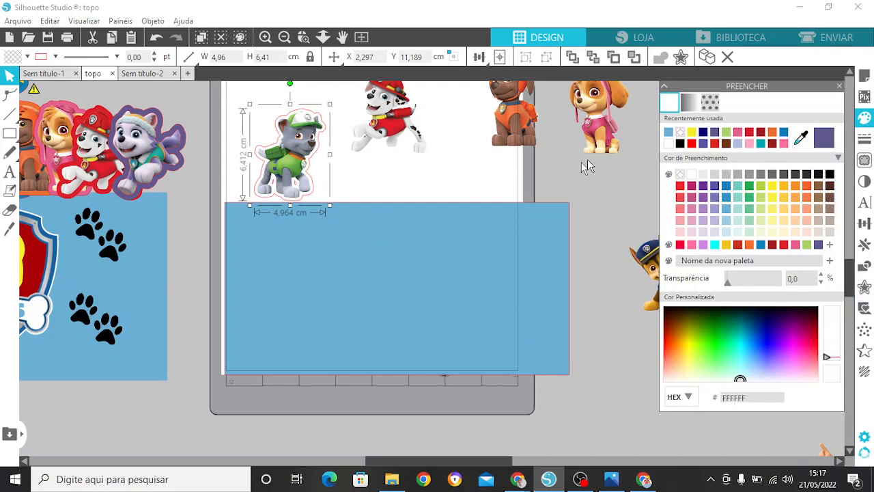
{"action": "left_click", "coordinate": [727, 133]}
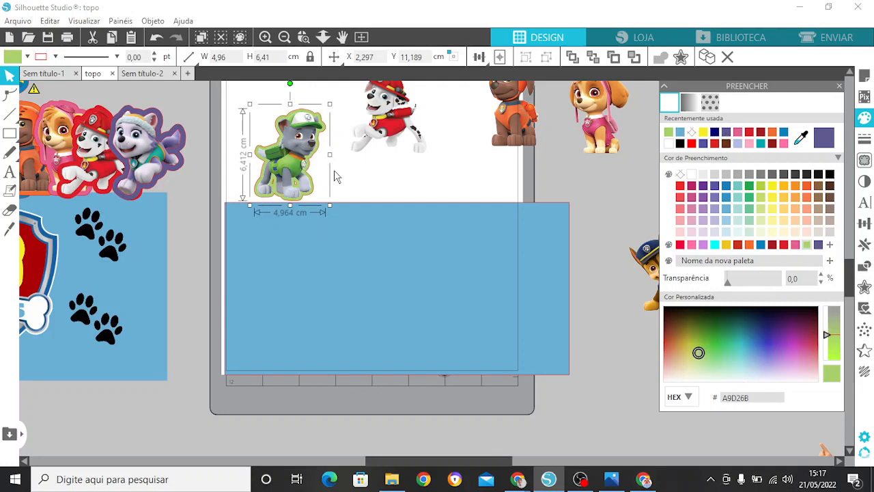
Step: Make the line colour of the green-capped dog's offset outline transparent
{"action": "left_click", "coordinate": [268, 38]}
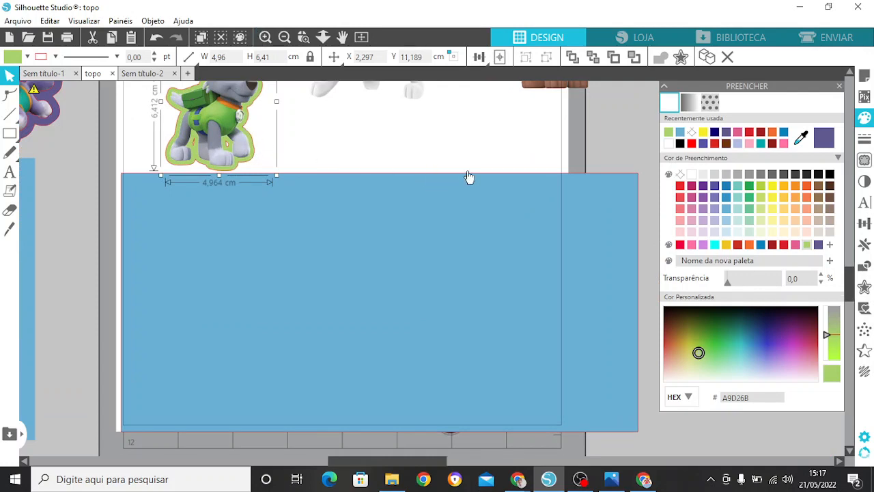
{"action": "scroll", "coordinate": [852, 286], "scroll_direction": "up", "scroll_amount": 3}
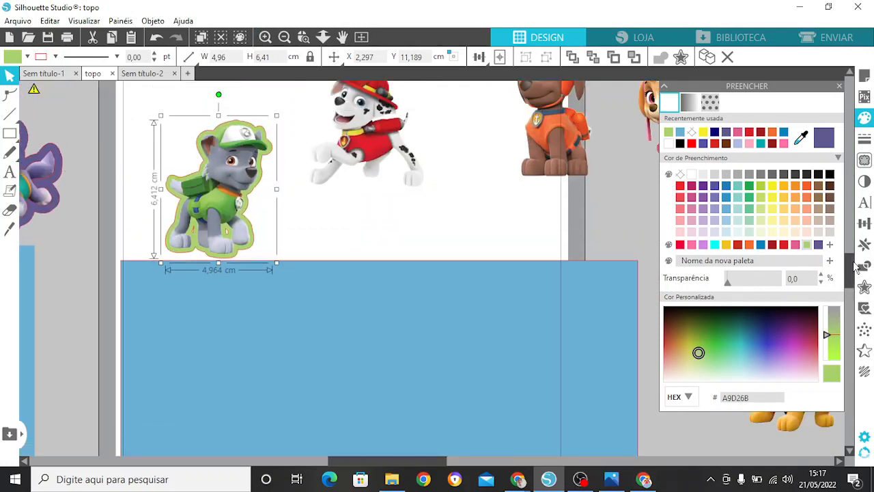
{"action": "left_click", "coordinate": [866, 138]}
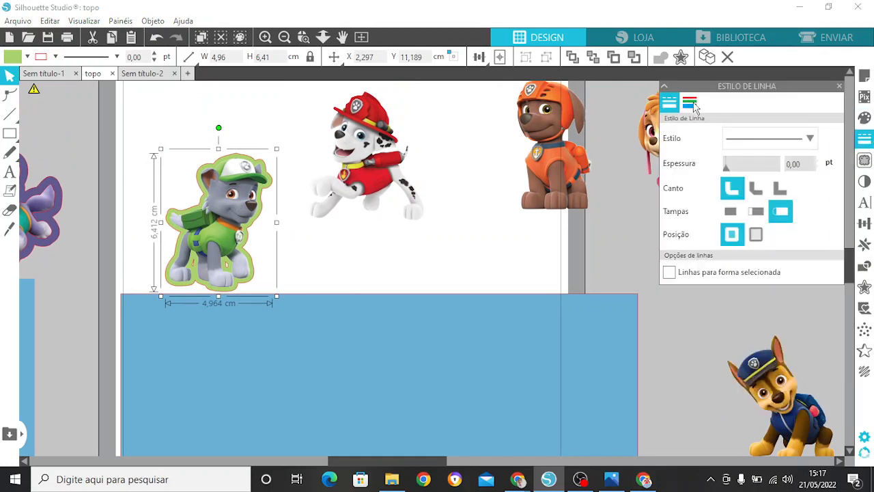
{"action": "left_click", "coordinate": [690, 103]}
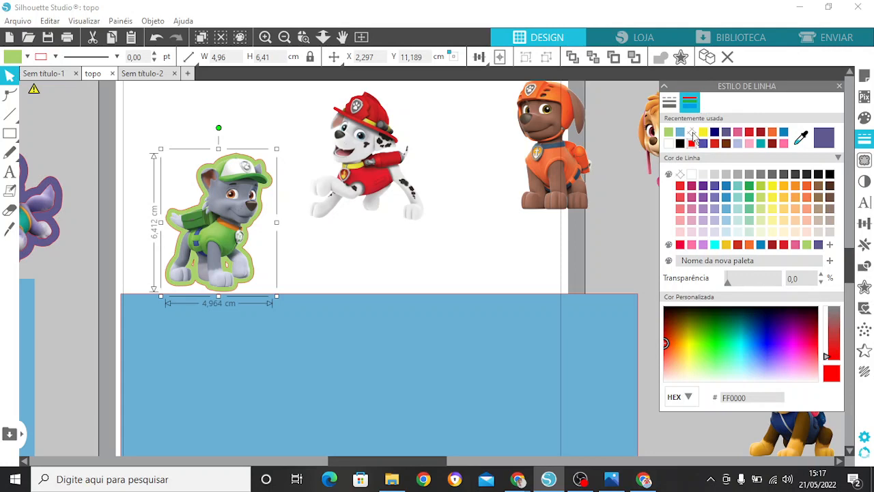
{"action": "left_click", "coordinate": [692, 133]}
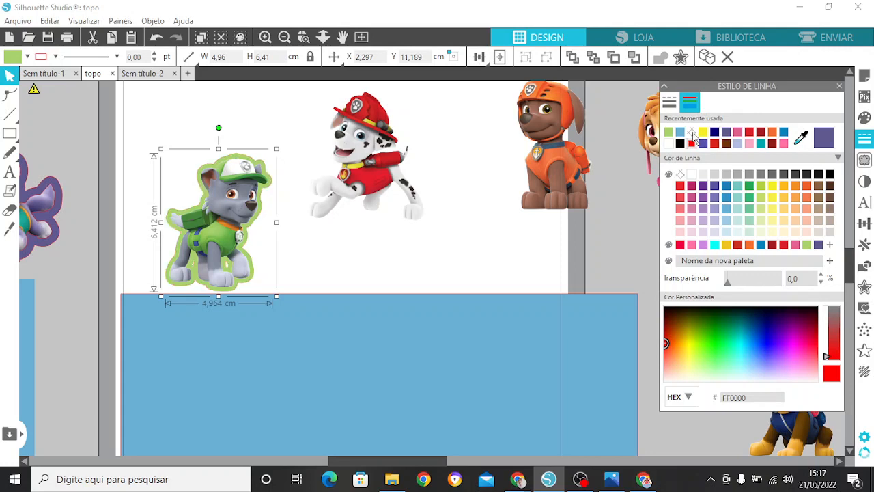
{"action": "left_click", "coordinate": [836, 85]}
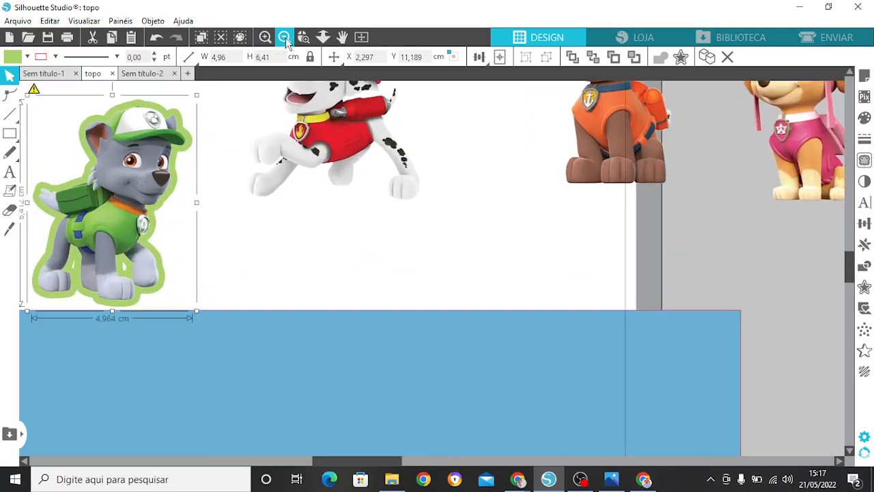
Step: Apply a rounded 0.2 cm offset outline around the red-capped Dalmatian
{"action": "left_click", "coordinate": [286, 37]}
{"action": "left_click", "coordinate": [285, 38]}
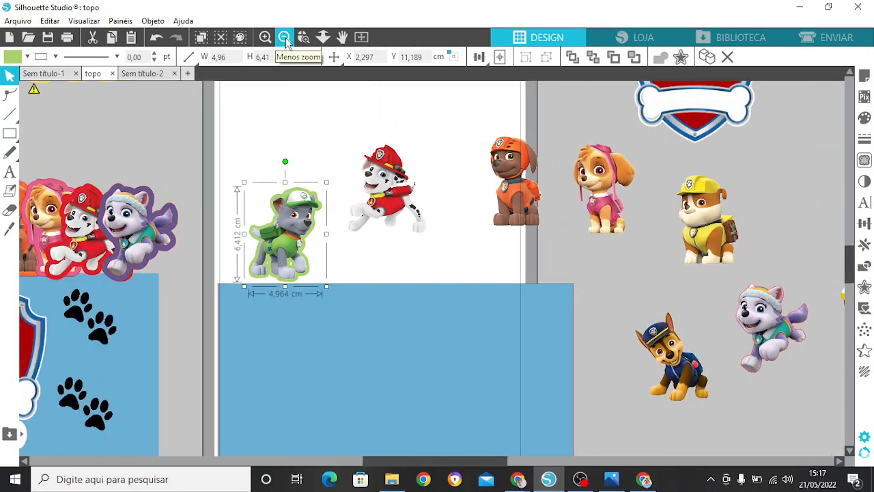
{"action": "left_click", "coordinate": [286, 38]}
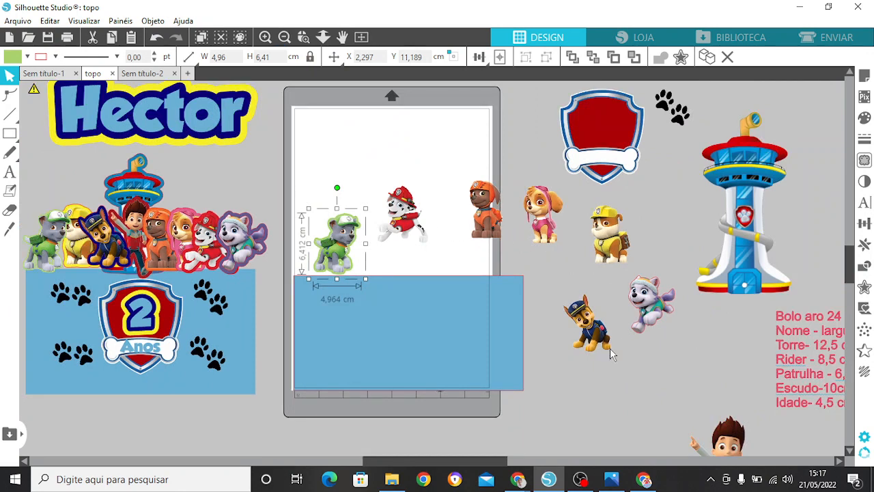
{"action": "left_click", "coordinate": [412, 228]}
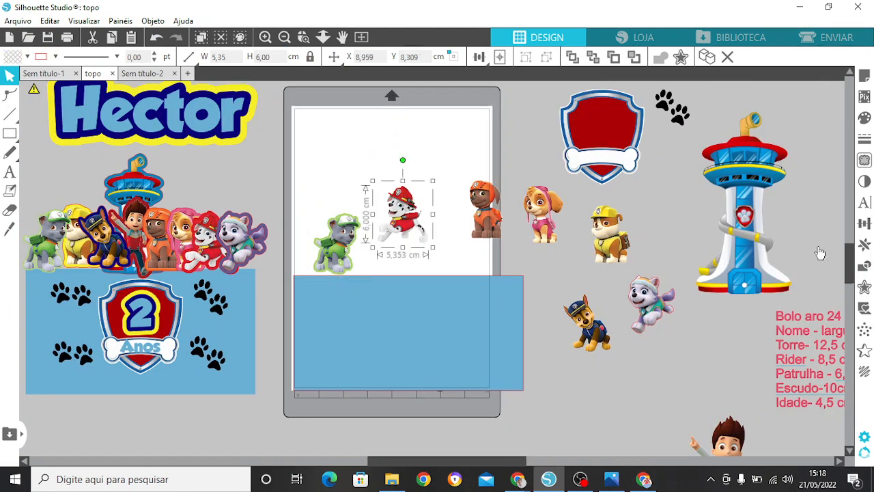
{"action": "left_click", "coordinate": [864, 288]}
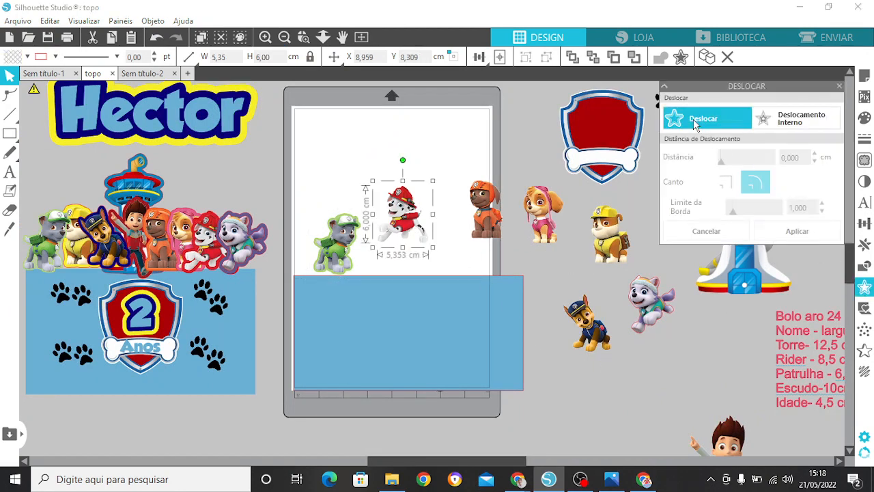
{"action": "left_click", "coordinate": [695, 122]}
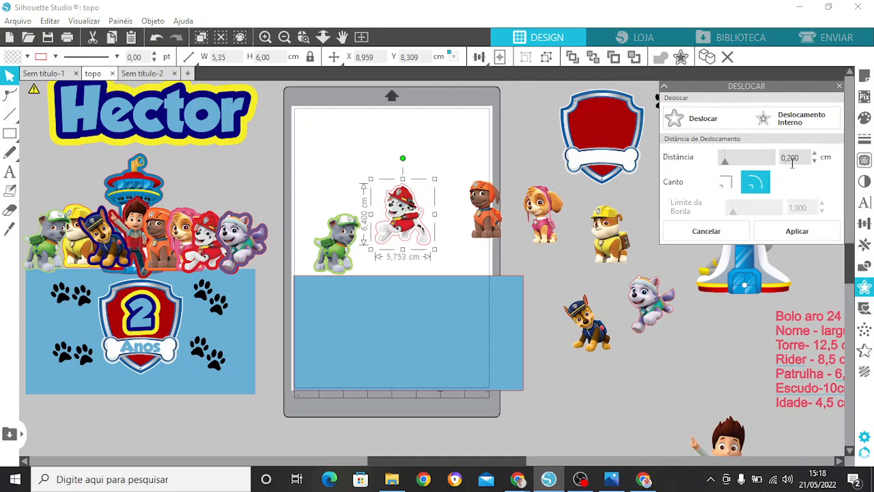
{"action": "left_click", "coordinate": [787, 232]}
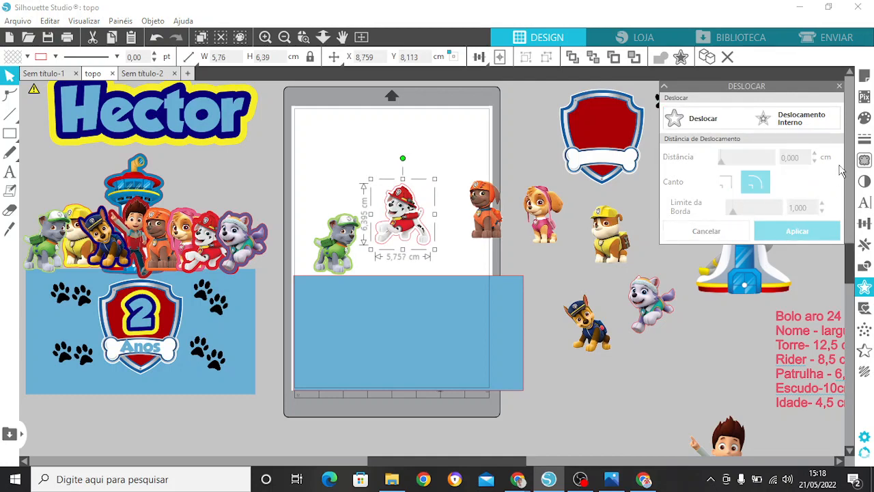
Step: Fill the Dalmatian's offset outline with the recently used red DA1E2B and deselect it
{"action": "left_click", "coordinate": [865, 122]}
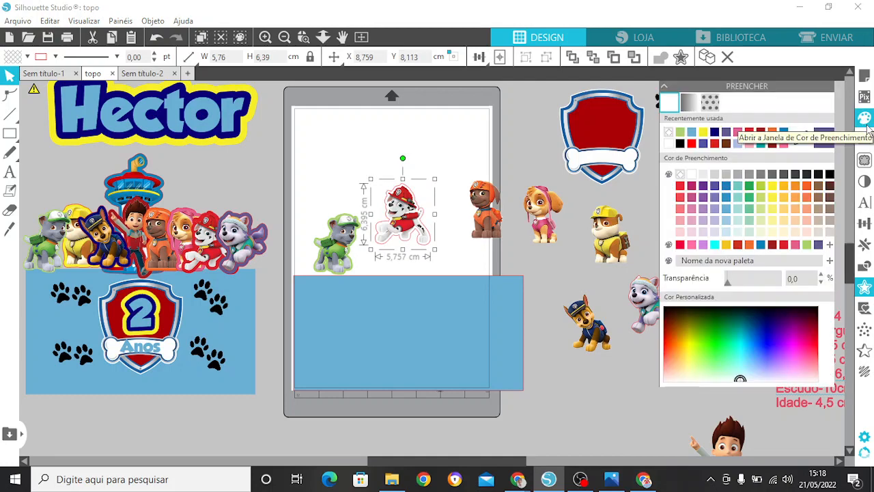
{"action": "left_click", "coordinate": [749, 133]}
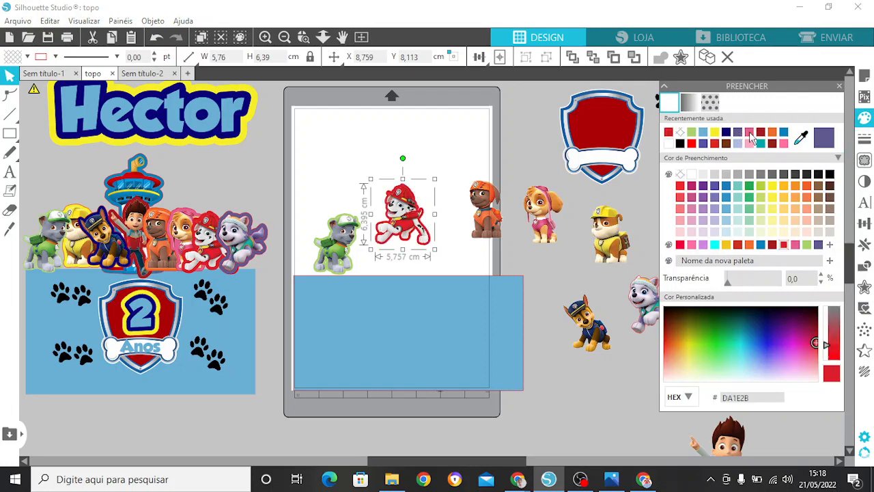
{"action": "left_click", "coordinate": [441, 156]}
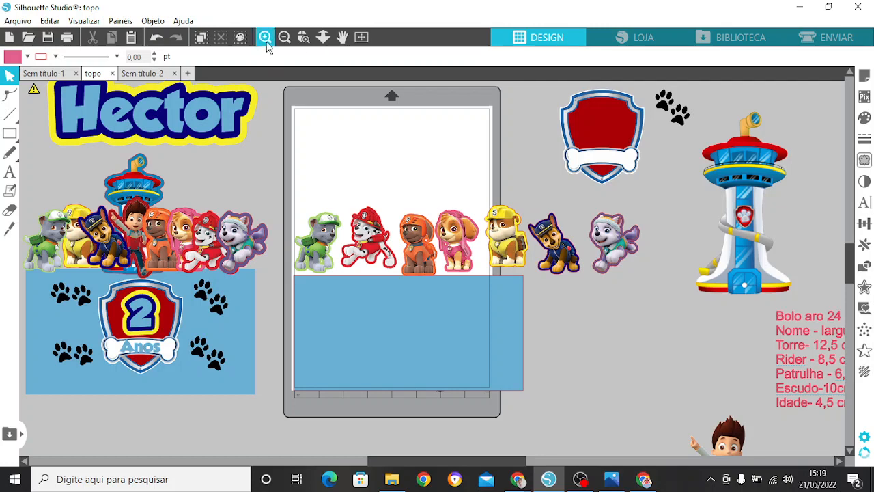
{"action": "left_click", "coordinate": [266, 39]}
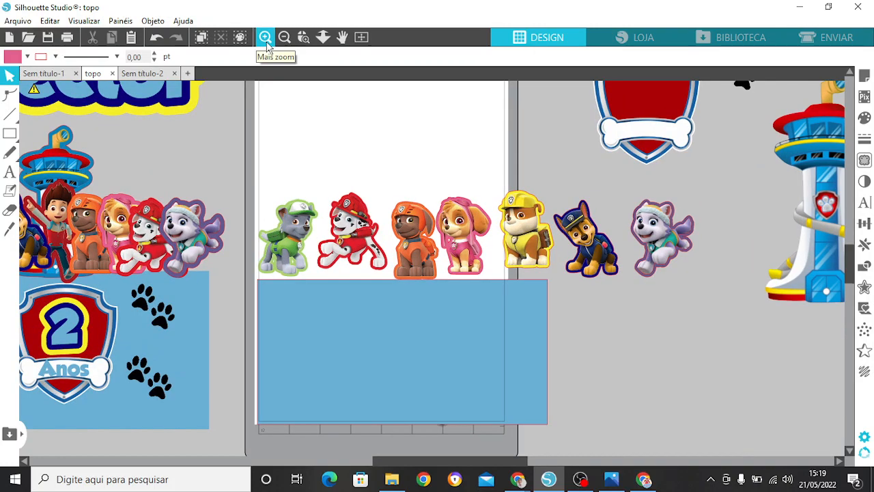
{"action": "left_click", "coordinate": [266, 41]}
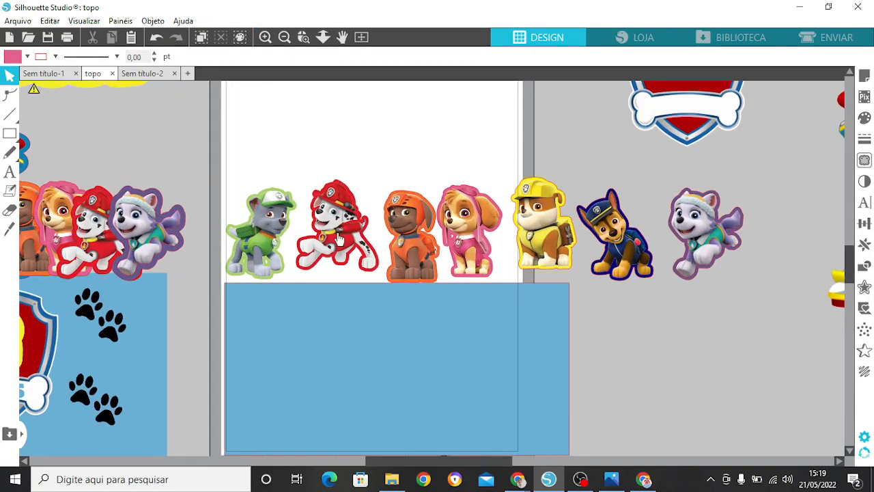
{"action": "left_click", "coordinate": [283, 44]}
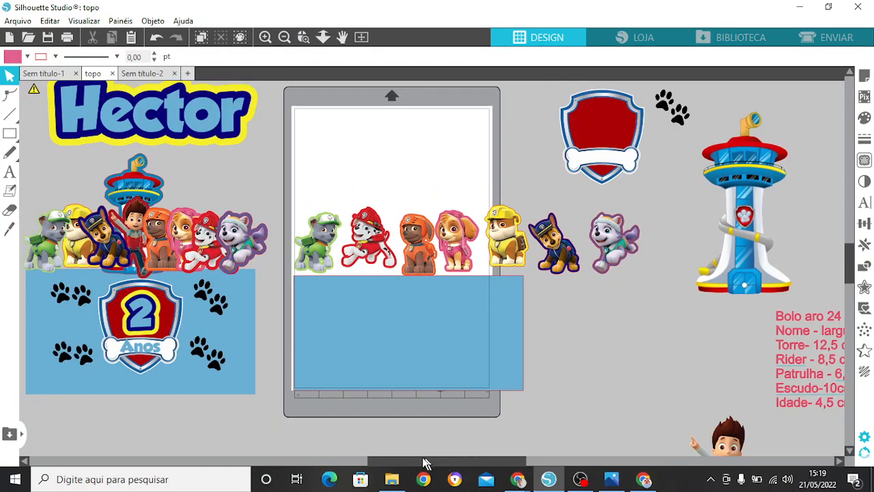
{"action": "left_click_drag", "start_coordinate": [426, 460], "coordinate": [393, 459]}
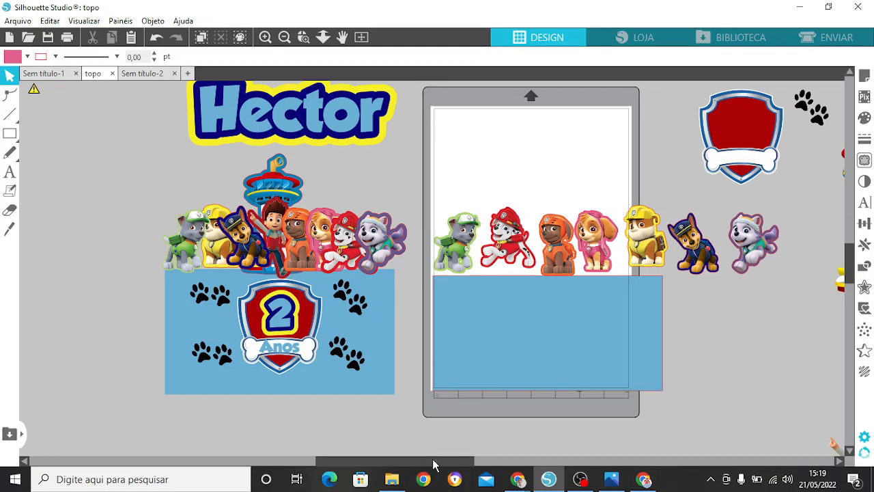
Step: Move the lookout tower to the empty area beside the page and set its height to 12 cm
{"action": "left_click_drag", "start_coordinate": [435, 462], "coordinate": [521, 463]}
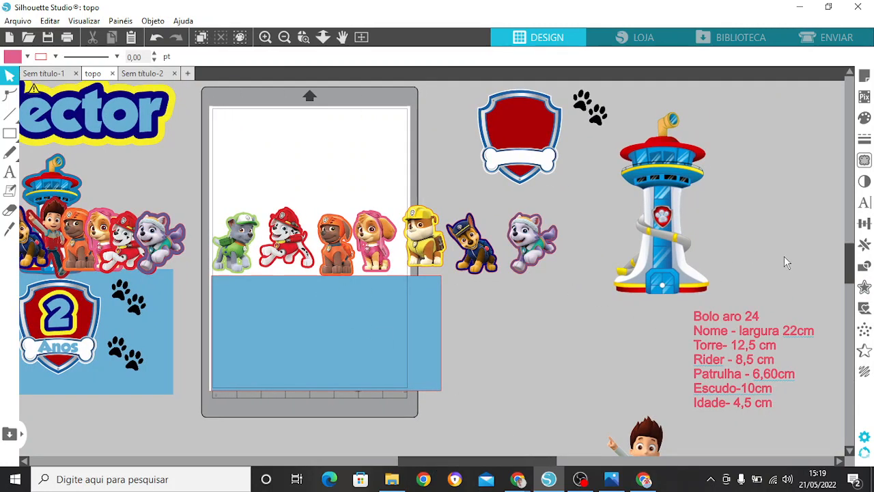
{"action": "left_click_drag", "start_coordinate": [664, 227], "coordinate": [558, 375]}
{"action": "left_click_drag", "start_coordinate": [853, 258], "coordinate": [852, 274]}
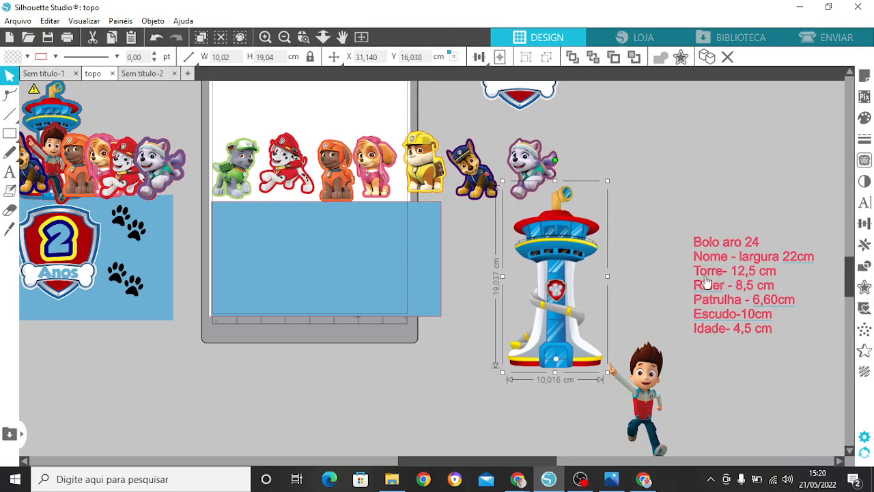
{"action": "left_click_drag", "start_coordinate": [567, 289], "coordinate": [544, 323]}
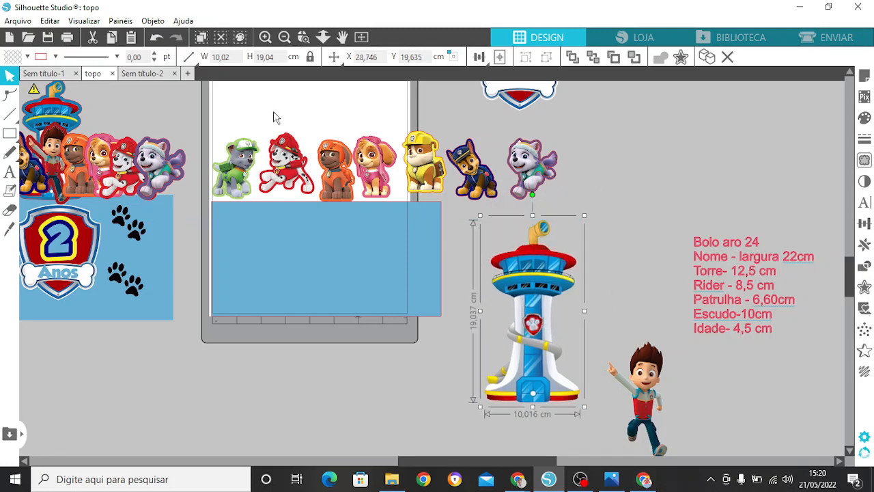
{"action": "left_click", "coordinate": [256, 53]}
{"action": "type", "text": "12"}
{"action": "key", "text": "Return"}
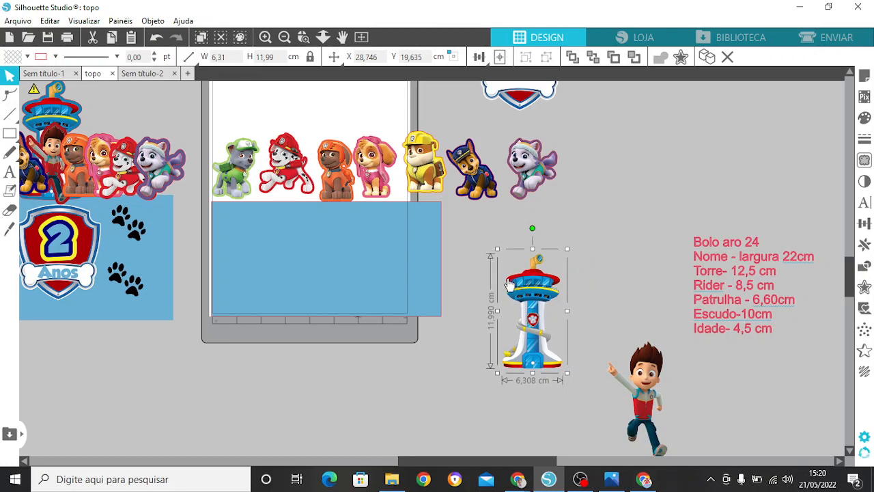
Step: Reposition the lookout tower slightly and apply a rounded 0.2 cm offset outline around it
{"action": "left_click_drag", "start_coordinate": [509, 285], "coordinate": [495, 276]}
{"action": "left_click", "coordinate": [864, 287]}
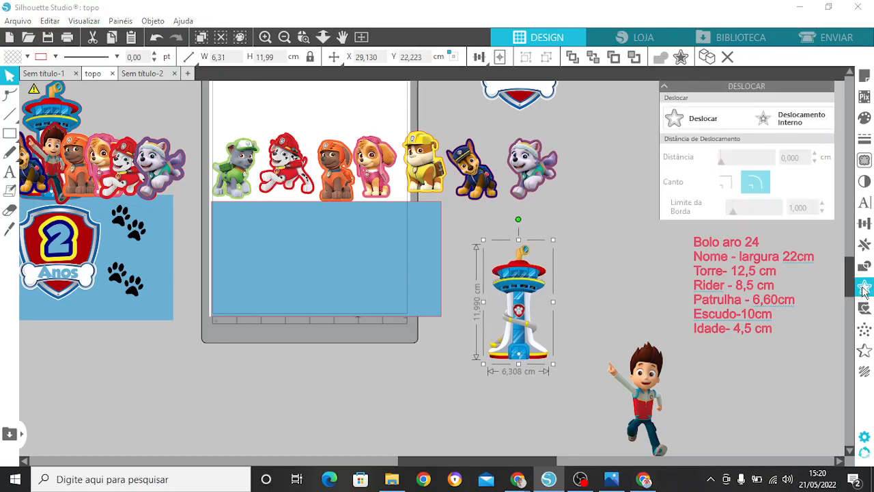
{"action": "left_click", "coordinate": [673, 111]}
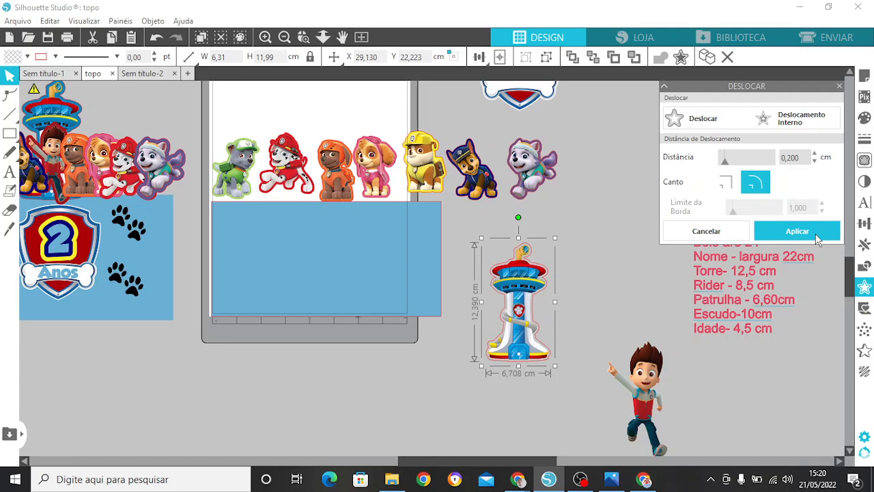
{"action": "left_click", "coordinate": [796, 231]}
Step: Fill the tower's offset outline with the recently used light blue, deselect it and close the fill settings
{"action": "left_click", "coordinate": [864, 117]}
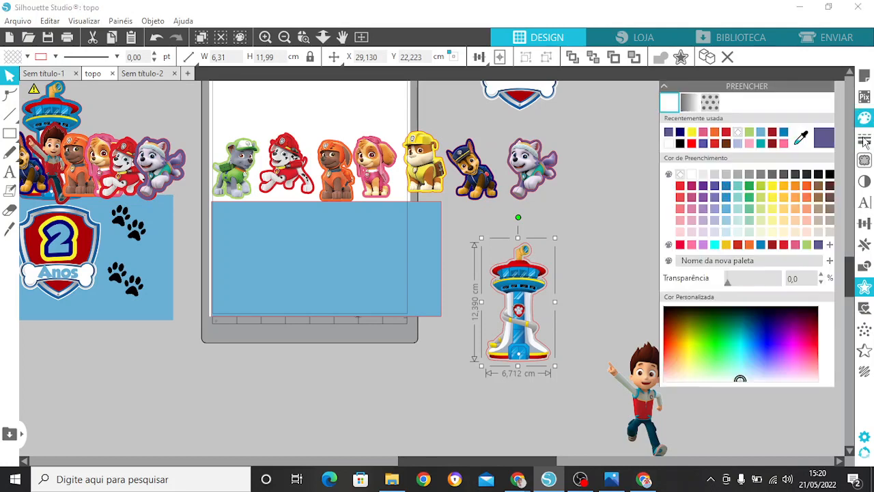
{"action": "left_click", "coordinate": [762, 133]}
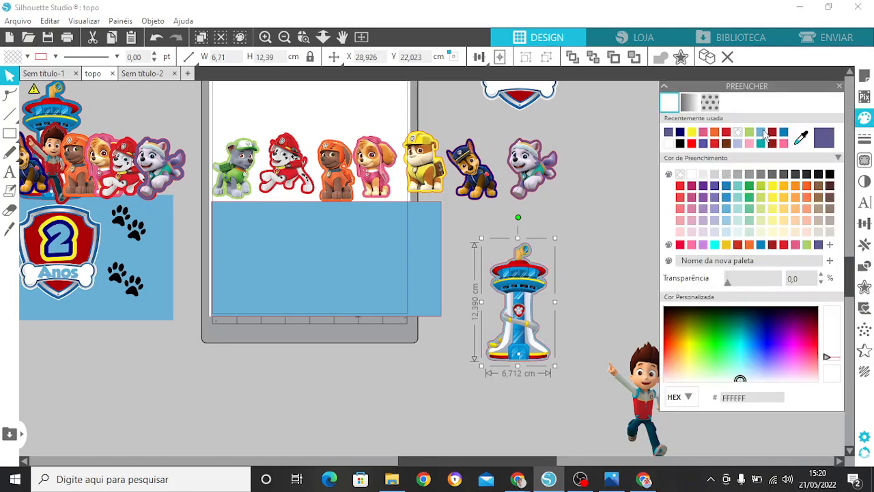
{"action": "left_click", "coordinate": [588, 254]}
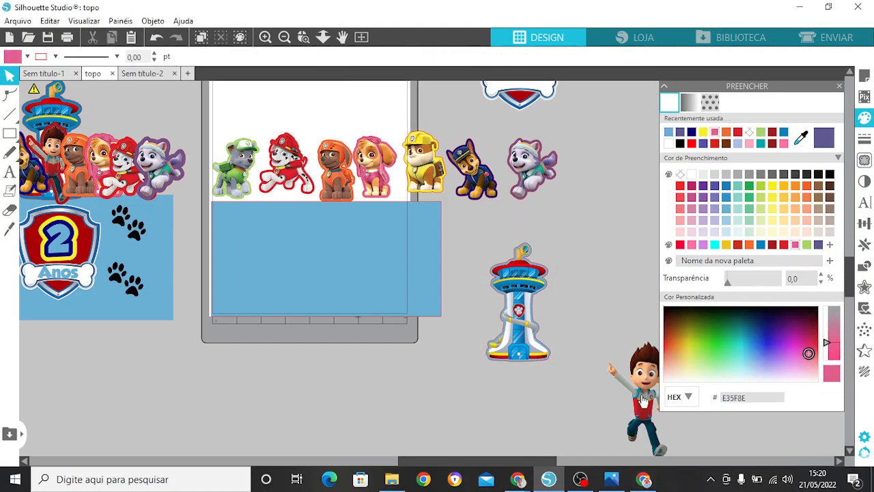
{"action": "left_click", "coordinate": [839, 85]}
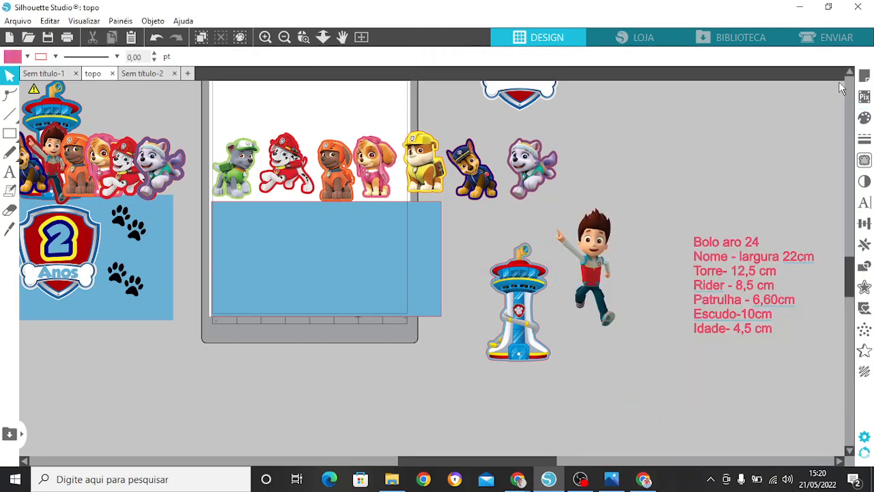
Step: Place the Ryder figure beside the tower and set its height to 8 cm
{"action": "left_click_drag", "start_coordinate": [603, 272], "coordinate": [615, 279]}
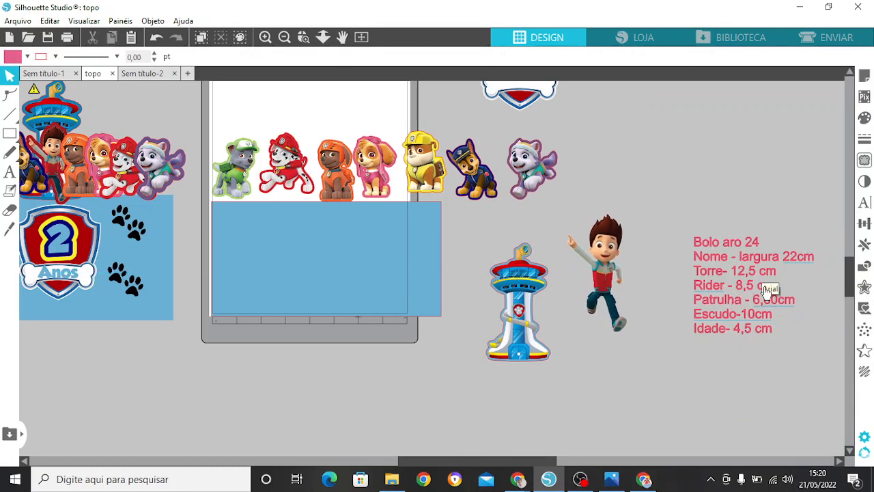
{"action": "left_click", "coordinate": [599, 254]}
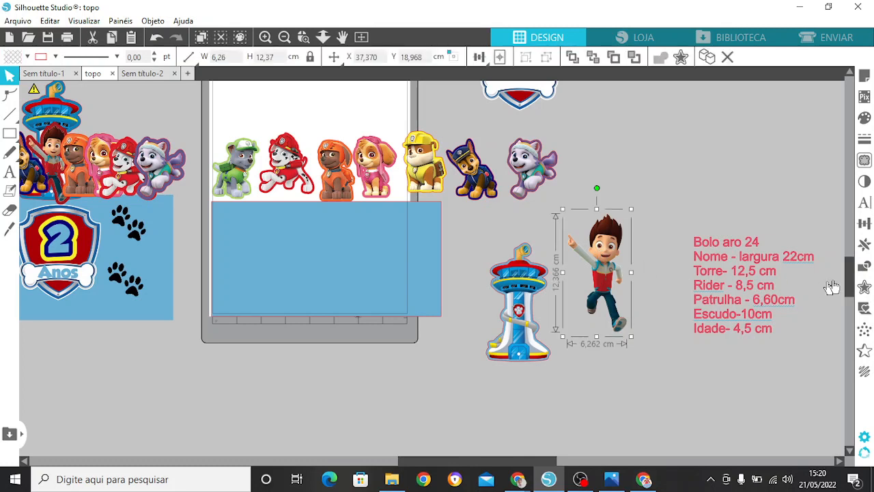
{"action": "left_click", "coordinate": [865, 287]}
{"action": "left_click", "coordinate": [567, 221]}
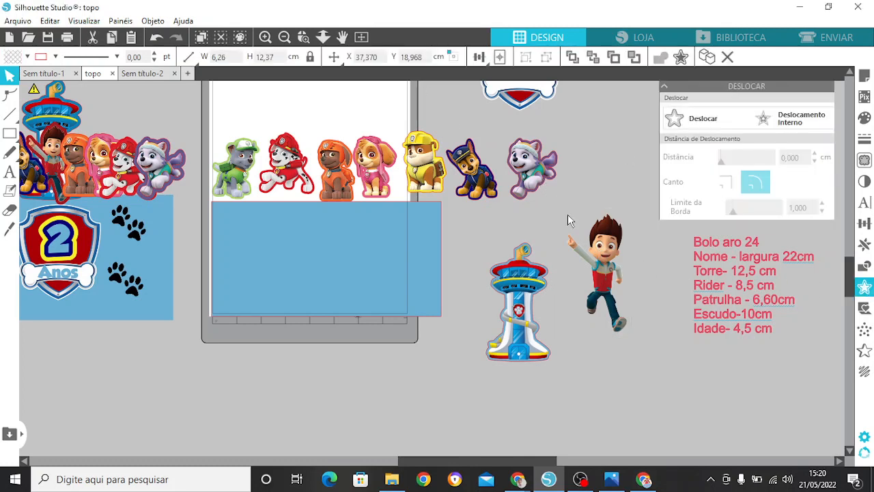
{"action": "left_click", "coordinate": [602, 241]}
{"action": "left_click", "coordinate": [275, 59]}
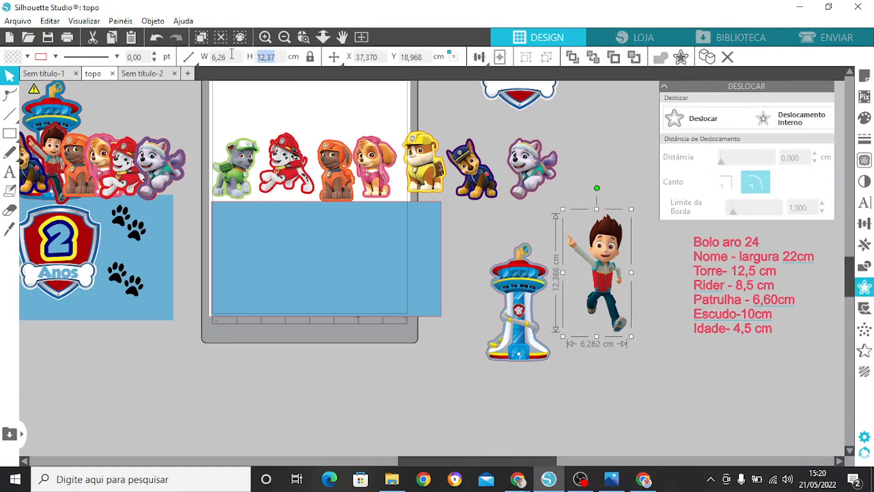
{"action": "type", "text": "8"}
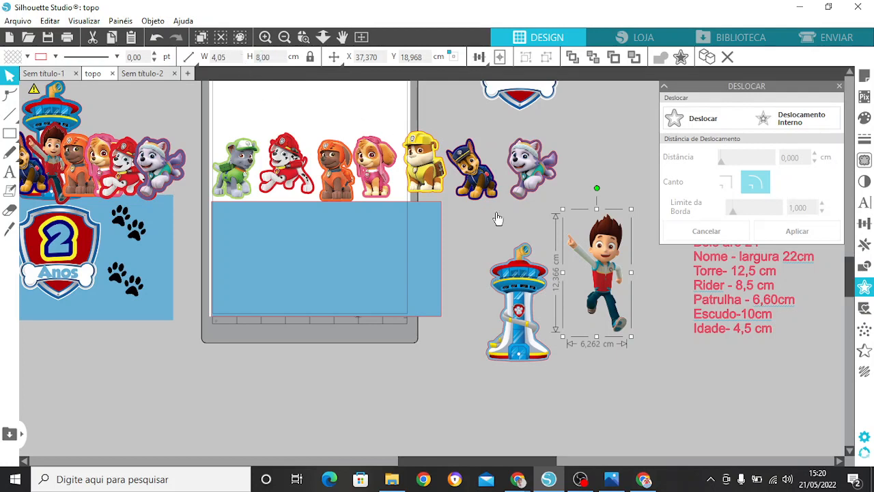
{"action": "key", "text": "Return"}
Step: Move Ryder to a clear spot next to the tower and apply a rounded 0.2 cm offset outline around him
{"action": "left_click_drag", "start_coordinate": [599, 274], "coordinate": [575, 333]}
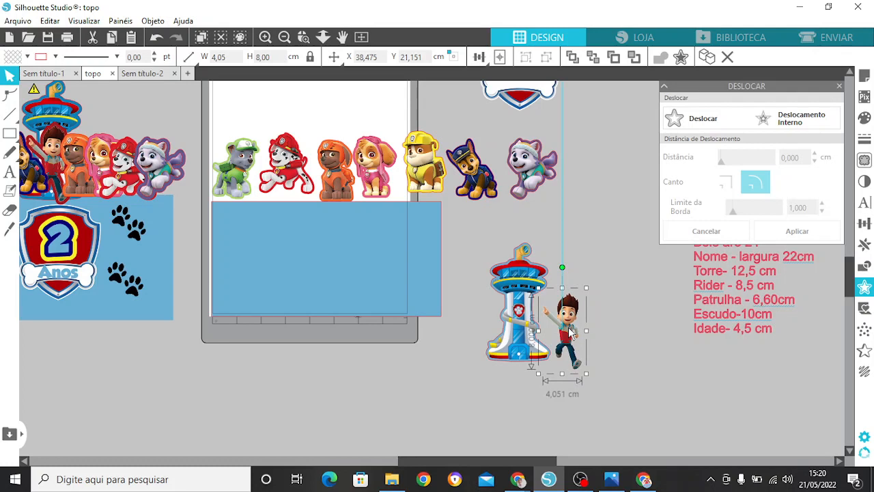
{"action": "left_click_drag", "start_coordinate": [570, 331], "coordinate": [596, 323]}
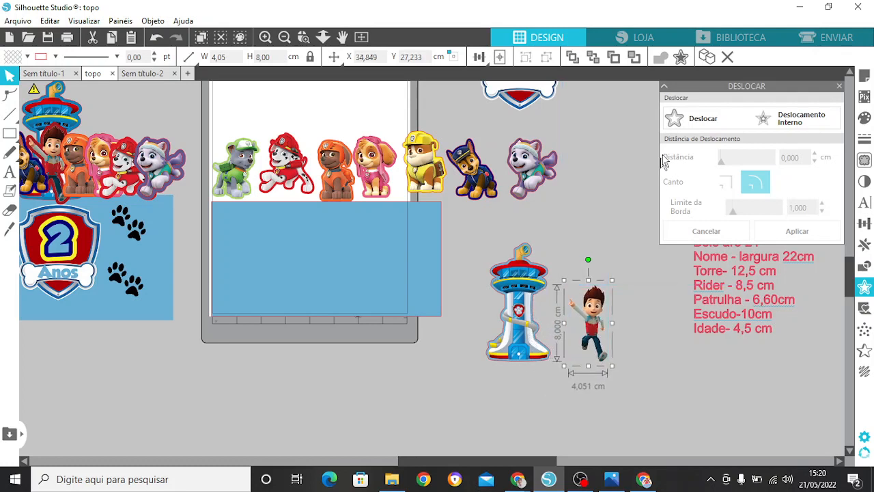
{"action": "left_click", "coordinate": [695, 130]}
{"action": "left_click", "coordinate": [798, 233]}
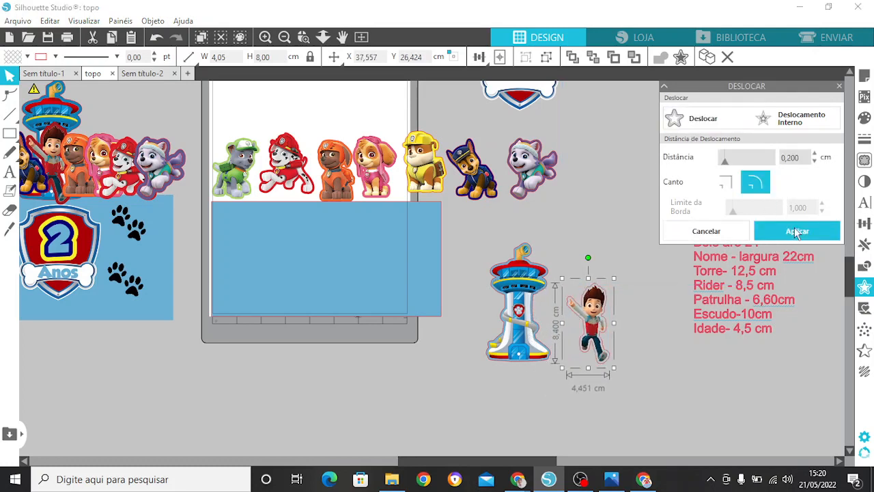
Step: Fill Ryder's offset outline with the red DA1E2B, deselect it and close the fill settings
{"action": "left_click", "coordinate": [866, 119]}
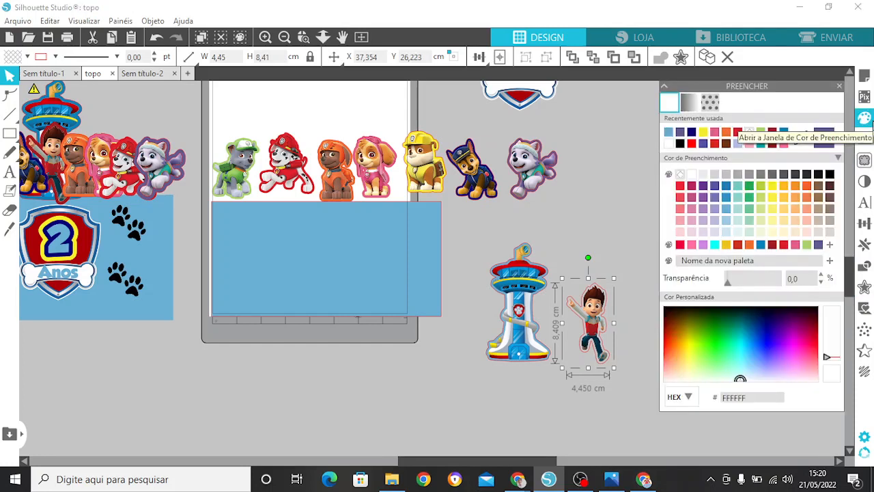
{"action": "left_click", "coordinate": [783, 245]}
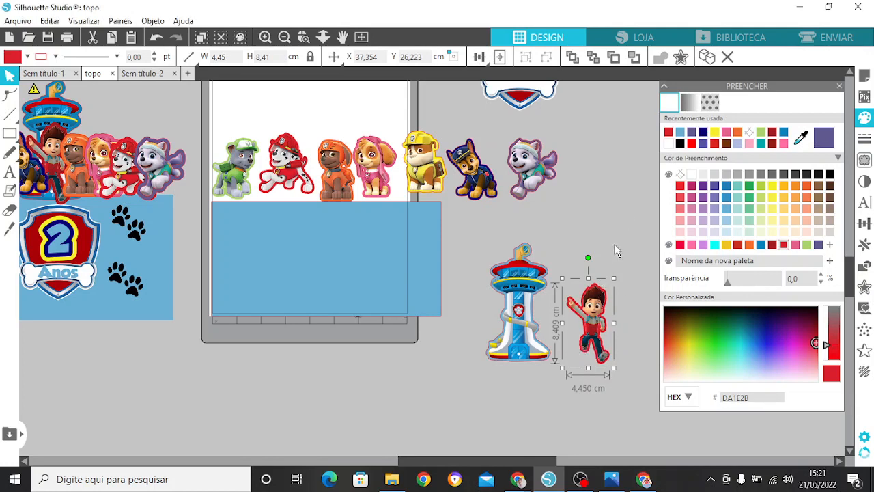
{"action": "left_click", "coordinate": [610, 285]}
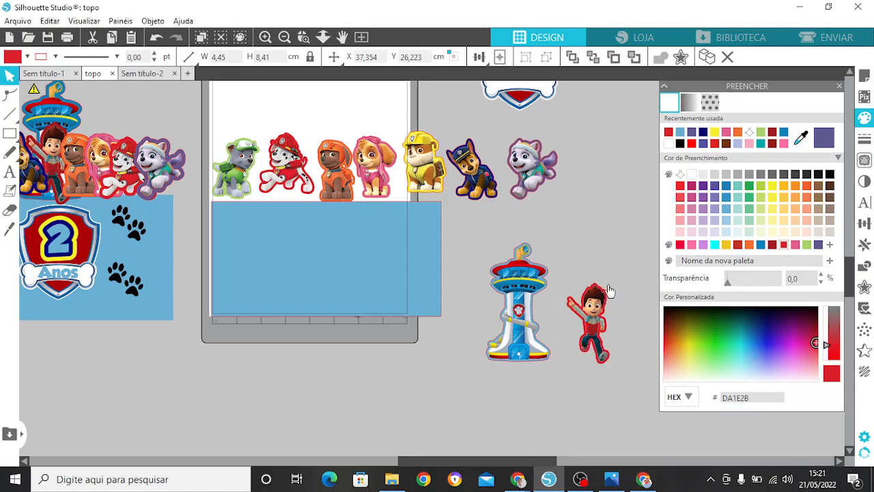
{"action": "left_click", "coordinate": [840, 86]}
Step: Move the tower with its outline onto the page above the blue rectangle and send it behind the dogs
{"action": "left_click_drag", "start_coordinate": [850, 280], "coordinate": [854, 265]}
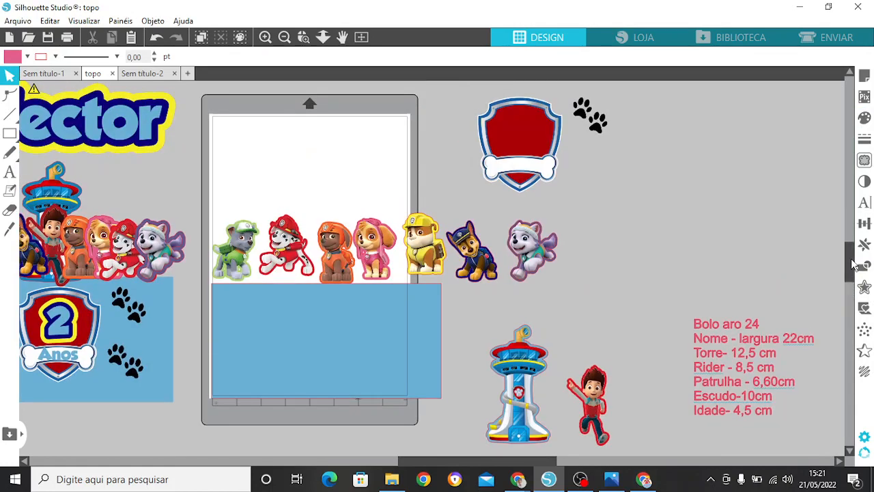
{"action": "left_click", "coordinate": [511, 360]}
{"action": "left_click_drag", "start_coordinate": [520, 423], "coordinate": [311, 262]}
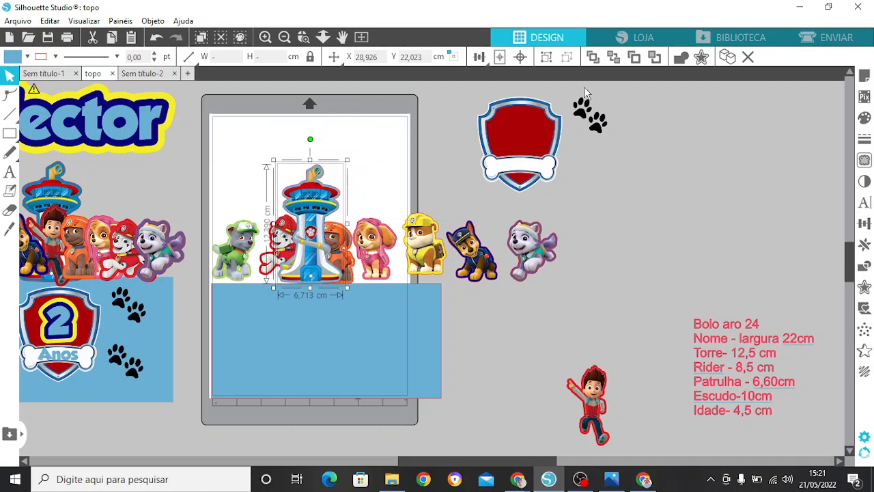
{"action": "left_click", "coordinate": [613, 58]}
Step: Move Ryder with his outline in front of the tower, between the Dalmatian and the orange-capped dog, and deselect
{"action": "left_click", "coordinate": [572, 375]}
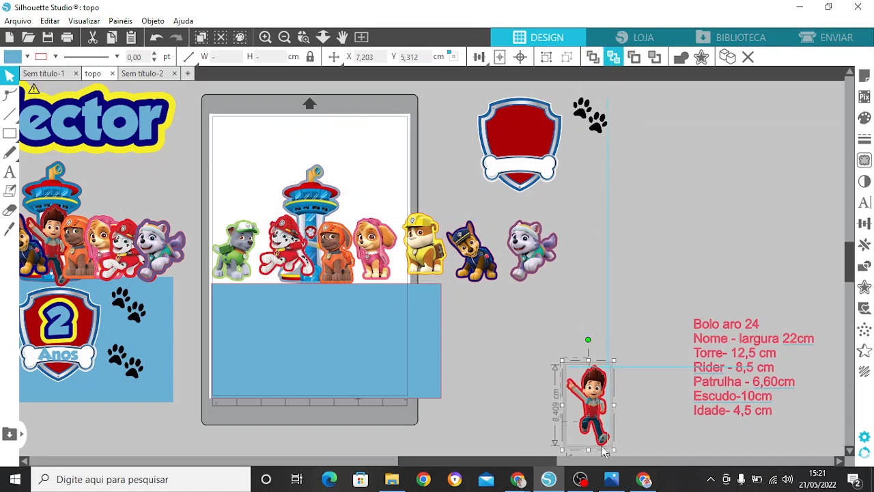
{"action": "left_click_drag", "start_coordinate": [597, 428], "coordinate": [316, 265]}
{"action": "left_click", "coordinate": [574, 435]}
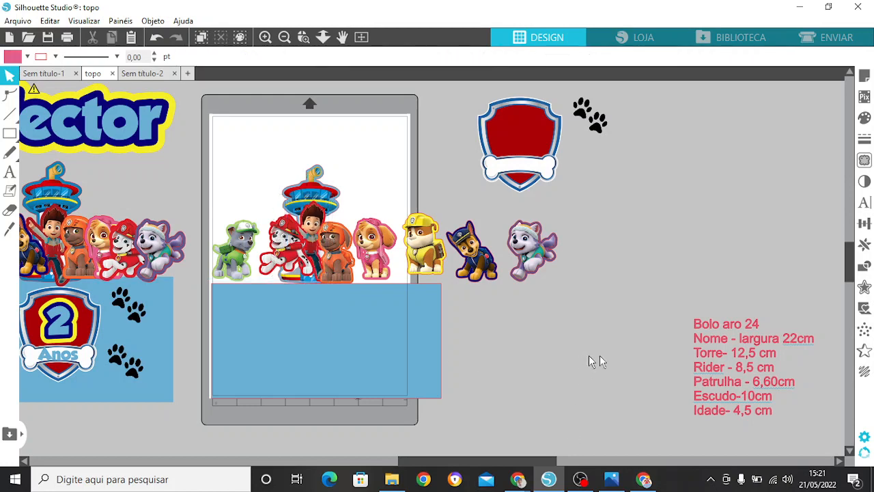
Step: Add a text with the child's name from the sample in the empty area below the paw prints
{"action": "left_click_drag", "start_coordinate": [850, 264], "coordinate": [850, 259]}
{"action": "left_click", "coordinate": [94, 188]}
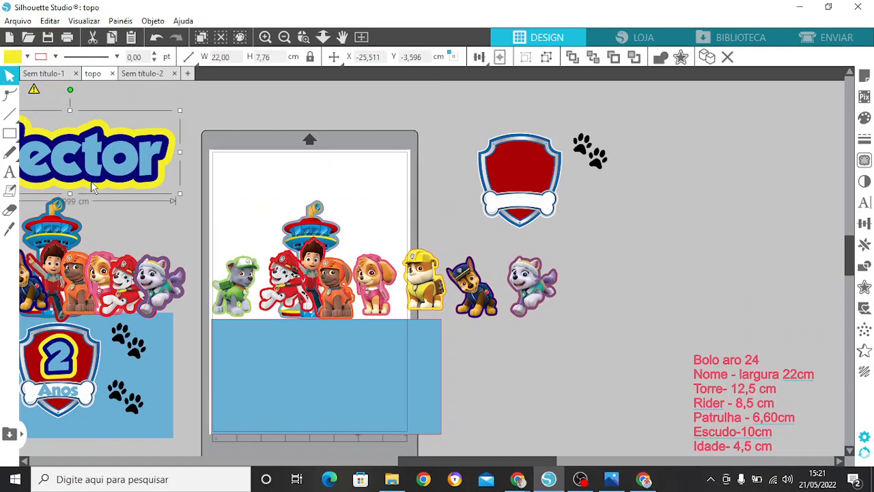
{"action": "left_click", "coordinate": [10, 173]}
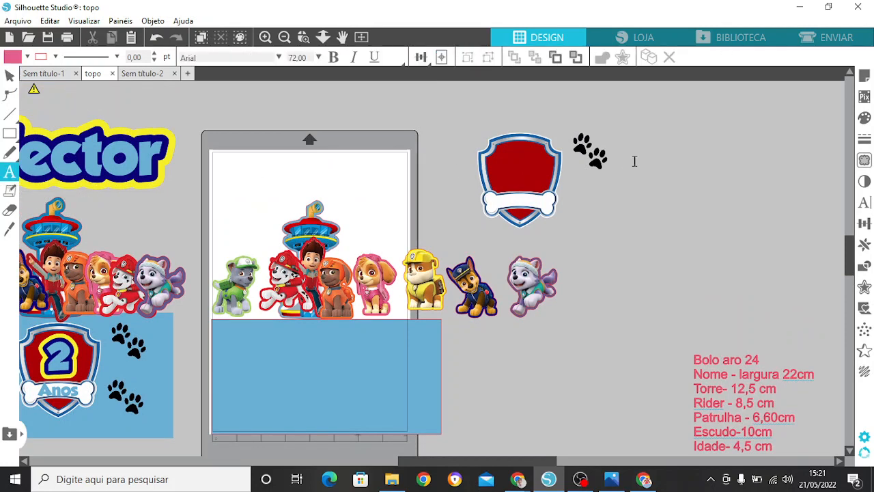
{"action": "left_click", "coordinate": [592, 230]}
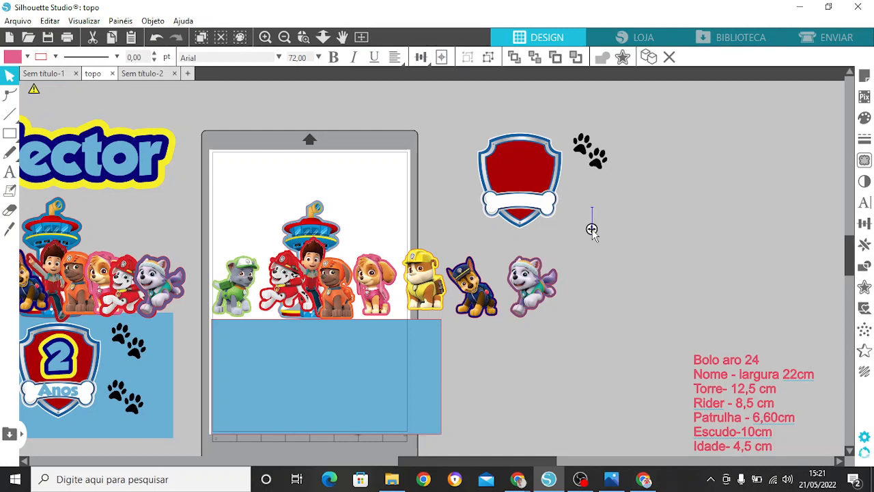
{"action": "type", "text": "H"}
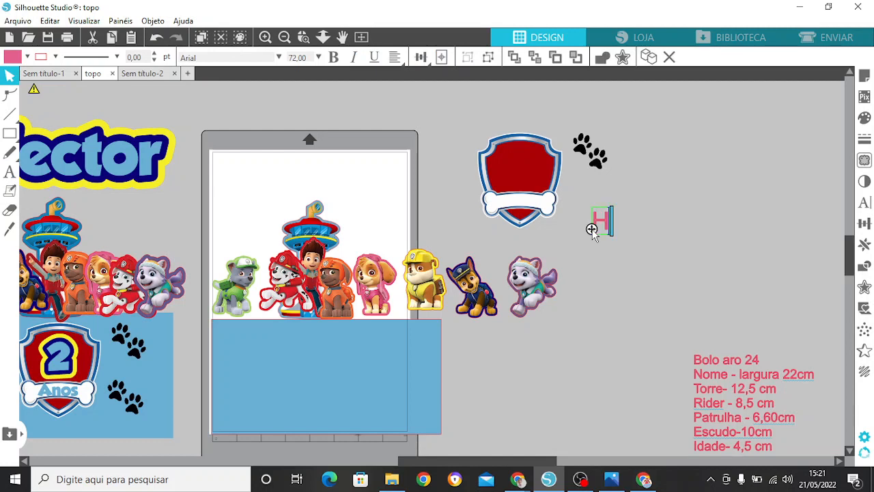
{"action": "type", "text": "ector"}
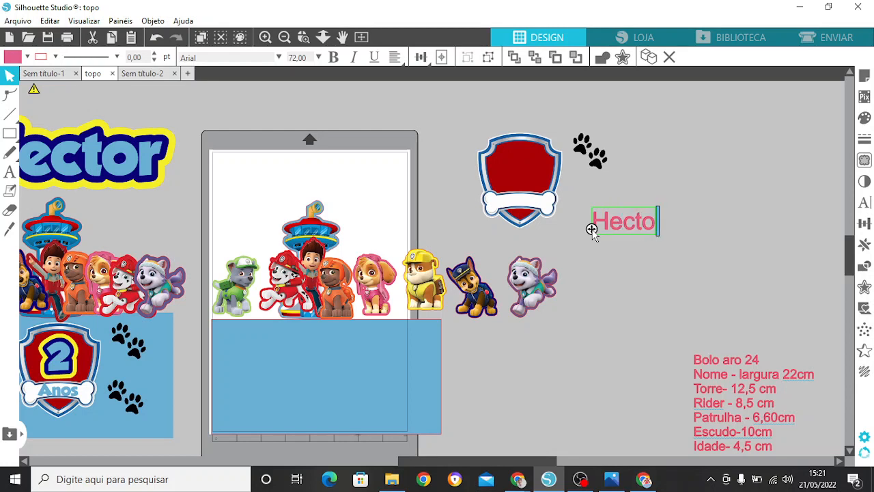
{"action": "left_click", "coordinate": [653, 272]}
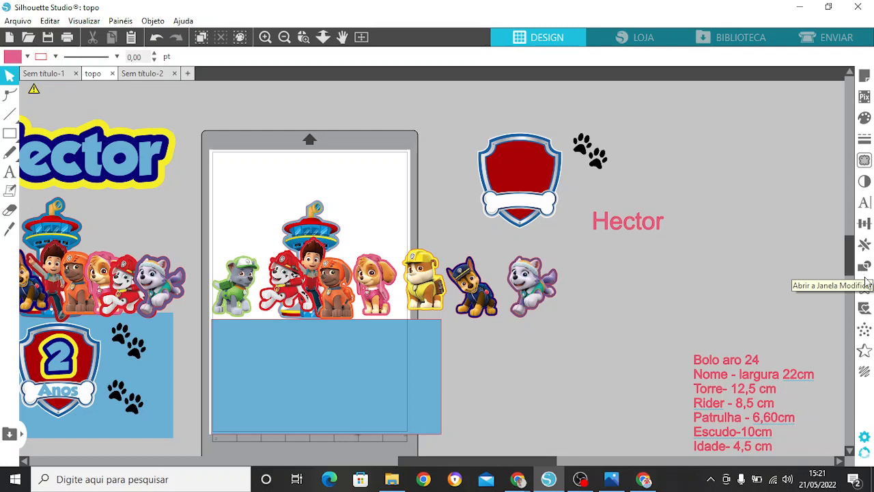
Step: Set the font of the child's name text to GROBOLD
{"action": "left_click", "coordinate": [642, 232]}
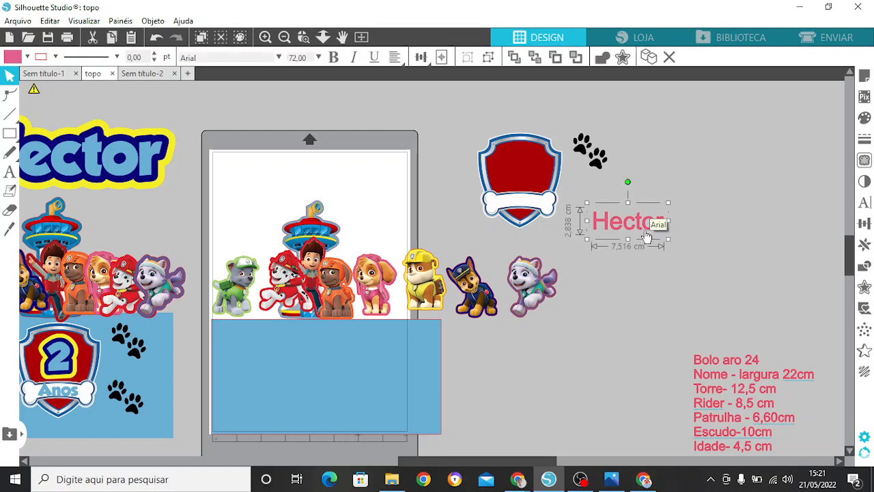
{"action": "left_click", "coordinate": [865, 202]}
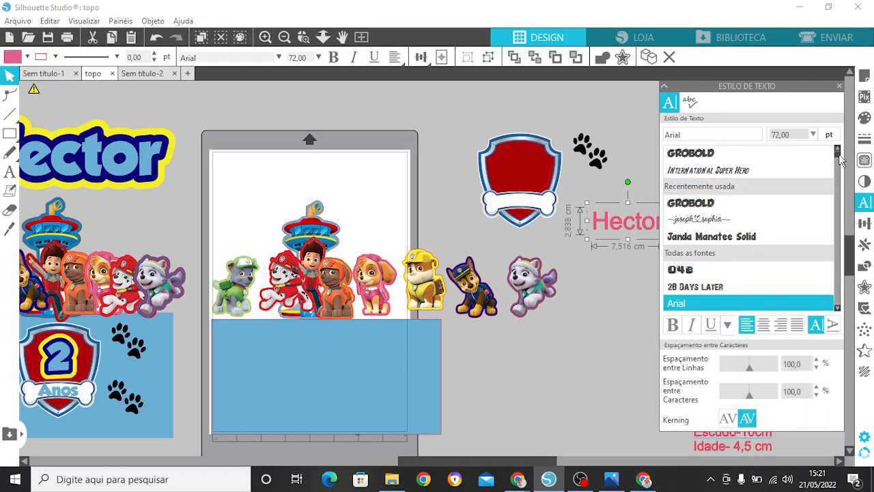
{"action": "scroll", "coordinate": [835, 190], "scroll_direction": "down", "scroll_amount": 10}
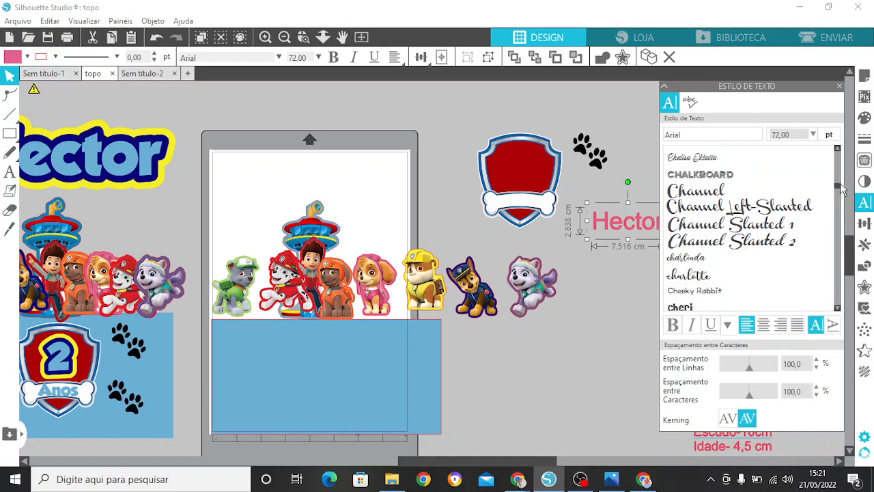
{"action": "left_click_drag", "start_coordinate": [838, 183], "coordinate": [838, 148]}
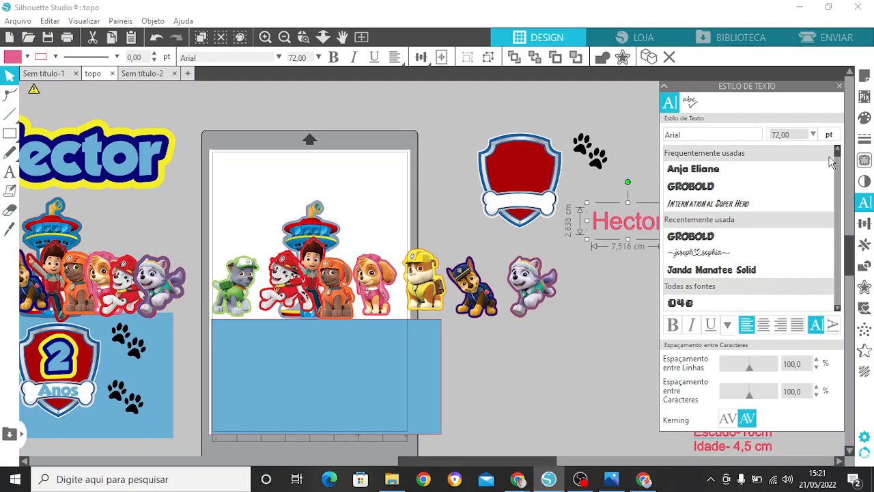
{"action": "left_click", "coordinate": [712, 194]}
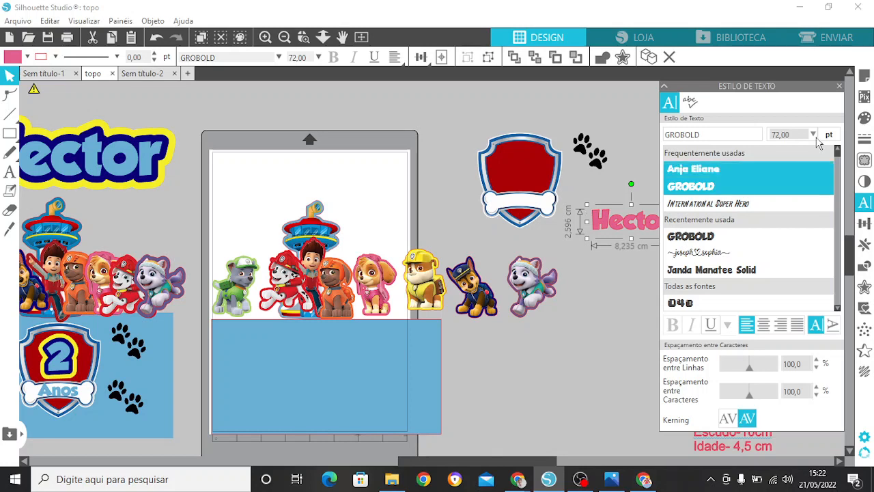
Step: Fill the name text with the blue 6AAFD3 and make its line colour transparent
{"action": "left_click", "coordinate": [864, 118]}
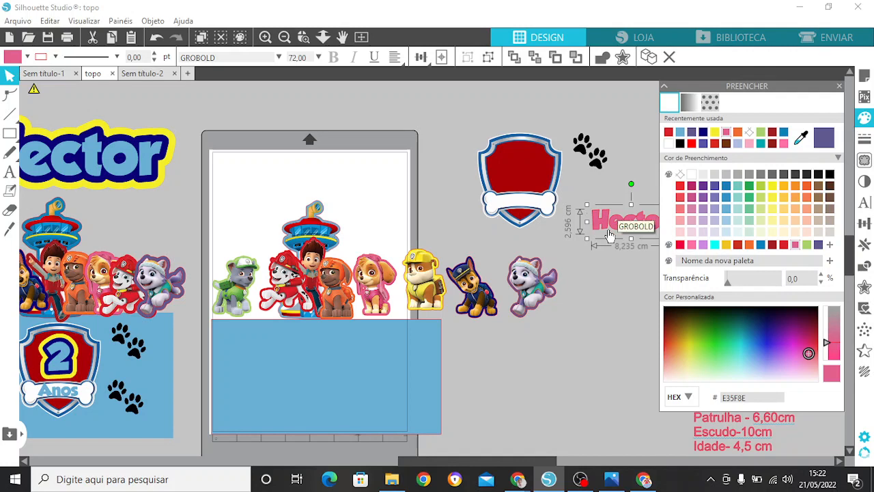
{"action": "left_click", "coordinate": [682, 134]}
{"action": "left_click", "coordinate": [265, 37]}
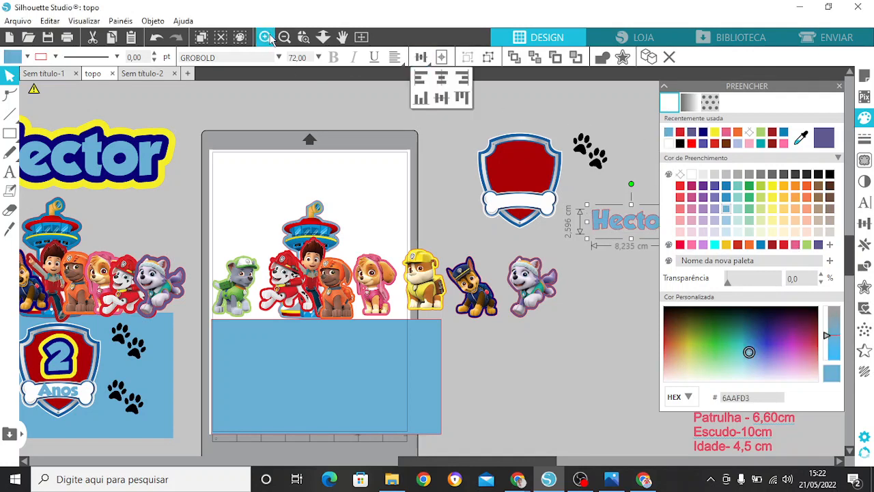
{"action": "left_click_drag", "start_coordinate": [584, 462], "coordinate": [599, 463]}
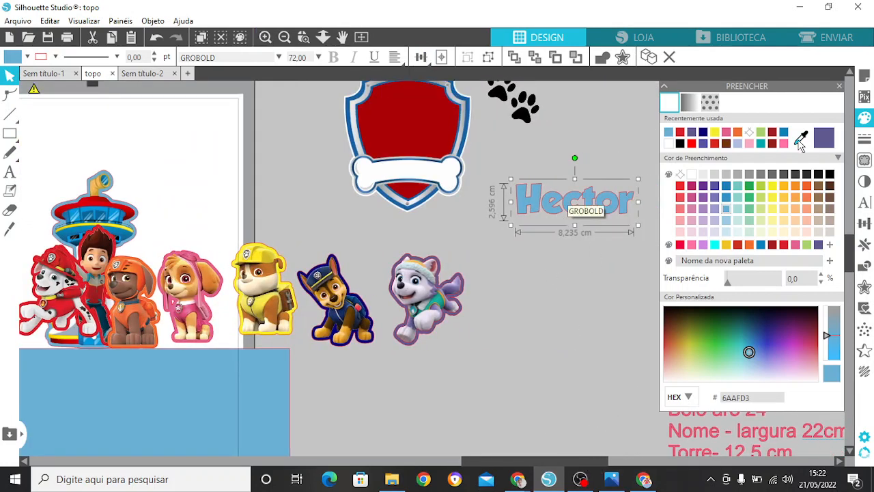
{"action": "left_click", "coordinate": [865, 140]}
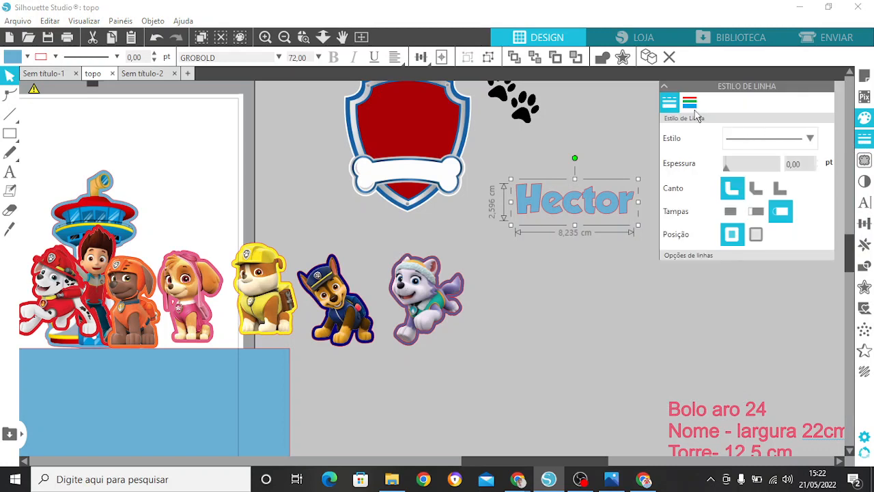
{"action": "left_click", "coordinate": [690, 103]}
{"action": "left_click", "coordinate": [750, 132]}
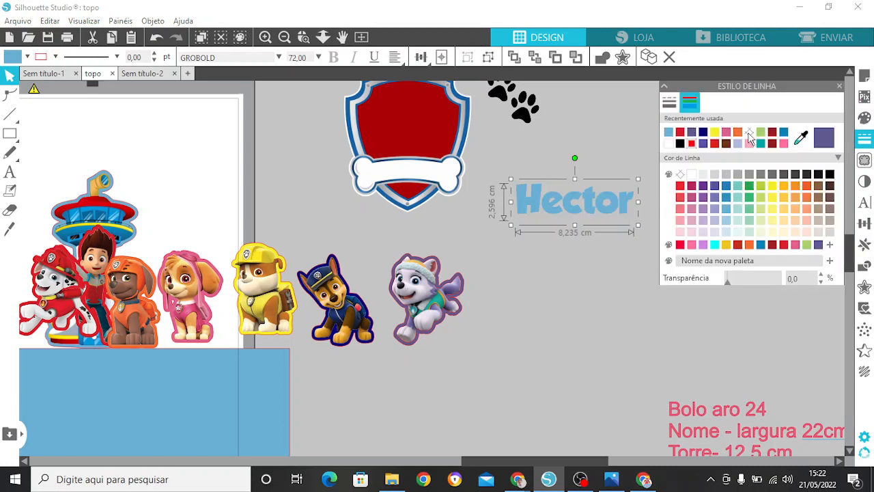
Step: Move the name text down into the empty area beside the purple-outlined dog
{"action": "left_click_drag", "start_coordinate": [582, 208], "coordinate": [566, 295]}
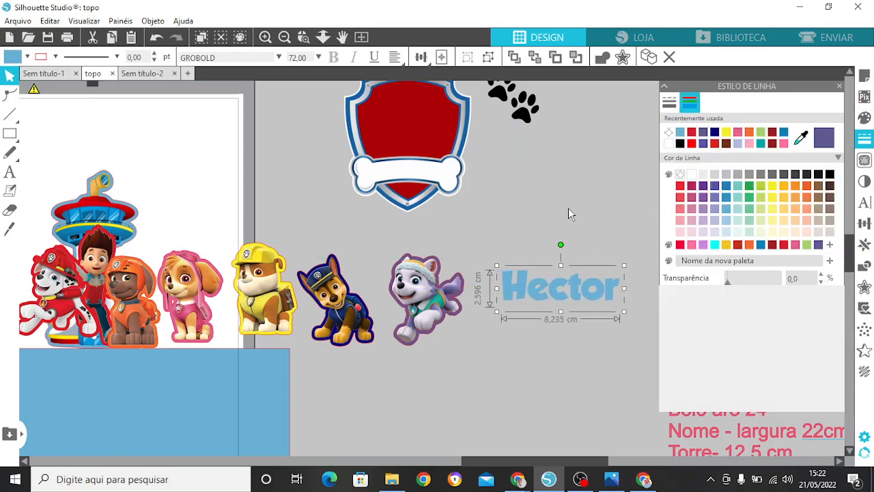
{"action": "left_click", "coordinate": [570, 208]}
{"action": "scroll", "coordinate": [579, 462], "scroll_direction": "right", "scroll_amount": 2}
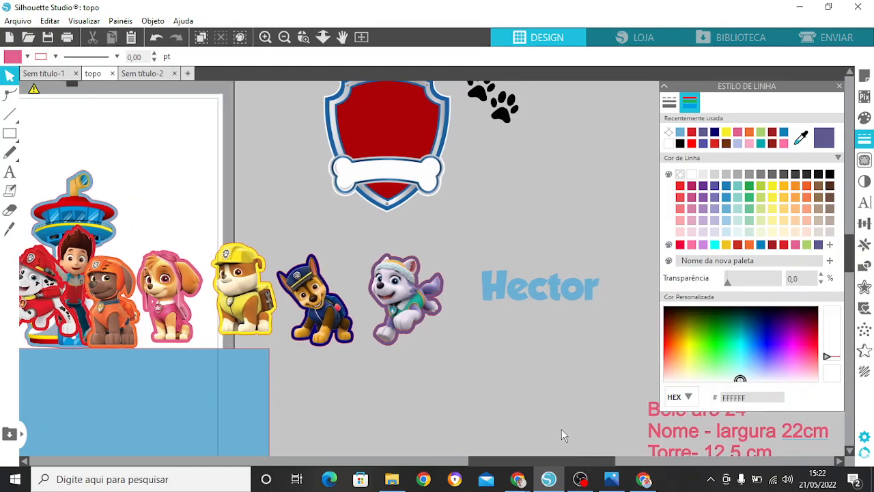
{"action": "left_click_drag", "start_coordinate": [550, 301], "coordinate": [562, 307]}
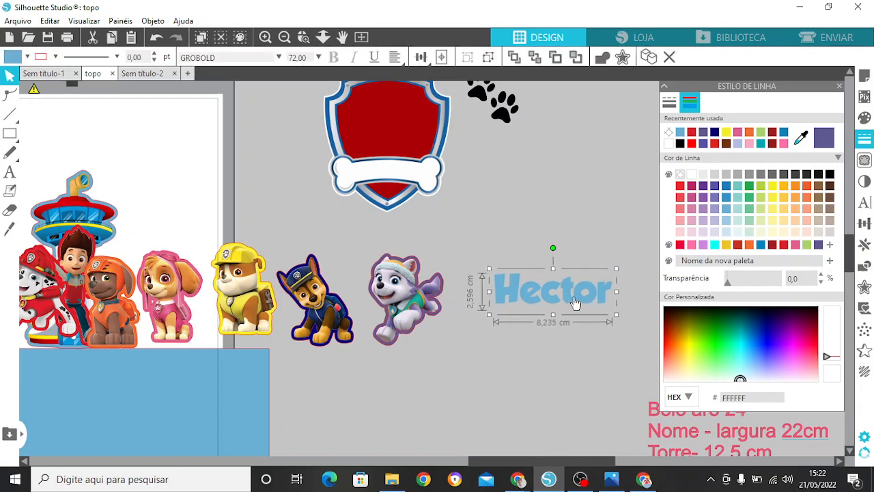
Step: Create a rounded 0.3 cm offset around the name text and fill it with the dark blue 090076
{"action": "left_click", "coordinate": [865, 287]}
{"action": "left_click", "coordinate": [710, 129]}
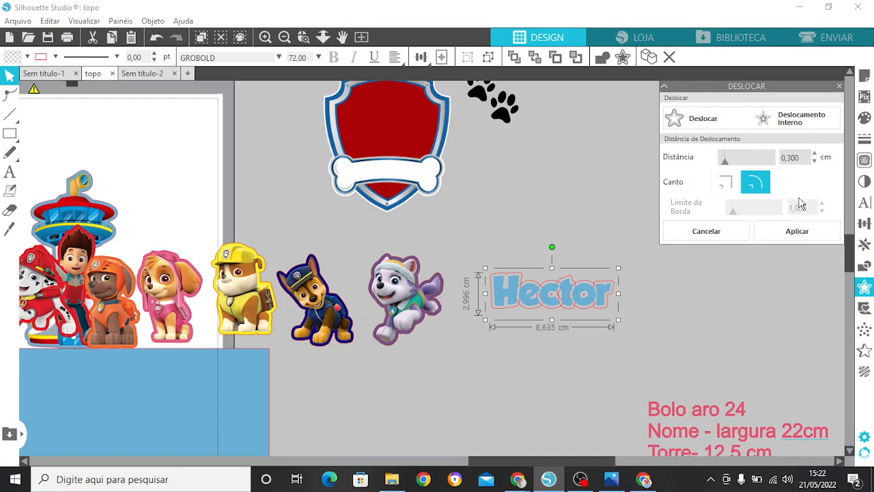
{"action": "left_click", "coordinate": [796, 234]}
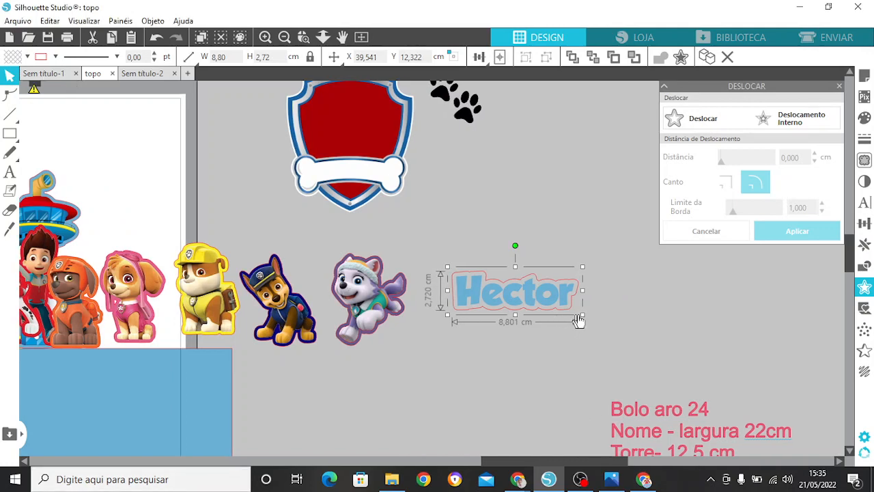
{"action": "left_click", "coordinate": [865, 117]}
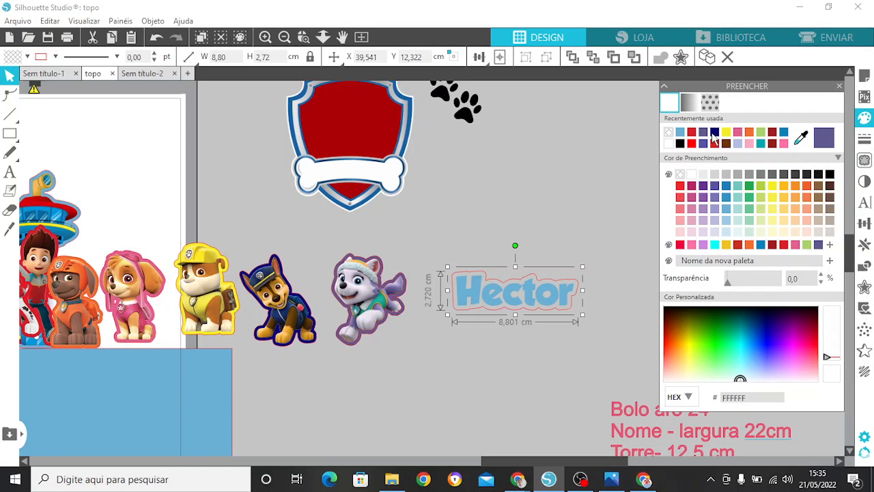
{"action": "left_click", "coordinate": [714, 133]}
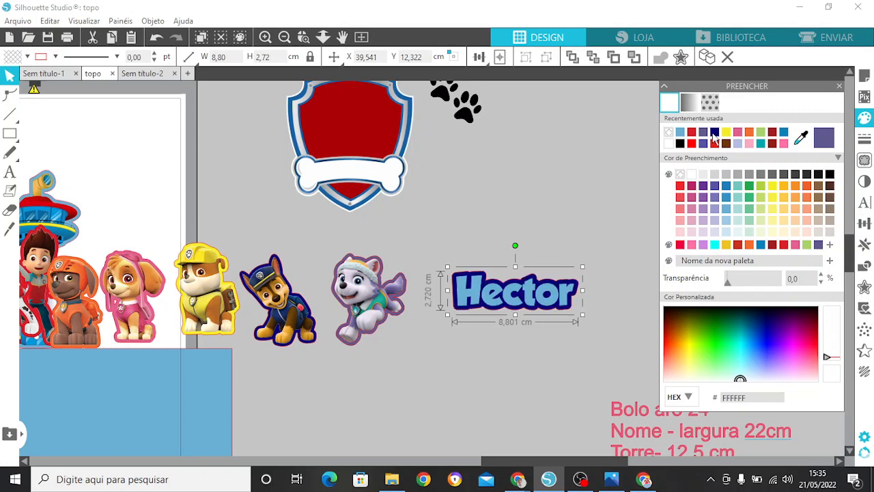
Step: Add a second rounded 0.3 cm offset around the dark blue outline, fill it with the yellow F7EF28, close the fill settings and deselect
{"action": "left_click", "coordinate": [864, 289]}
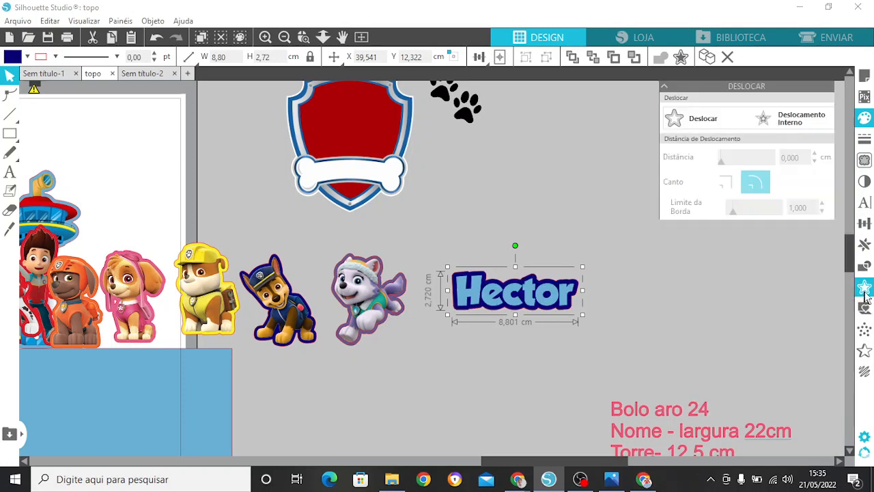
{"action": "left_click", "coordinate": [691, 119]}
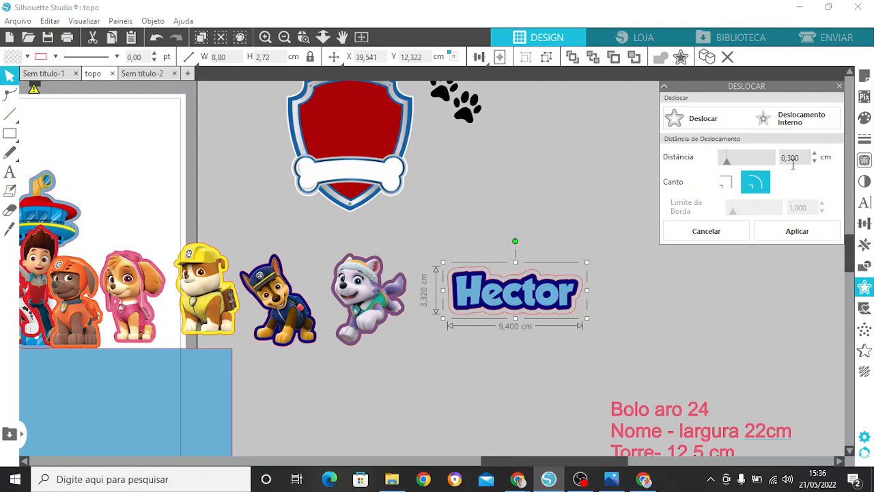
{"action": "left_click", "coordinate": [802, 231]}
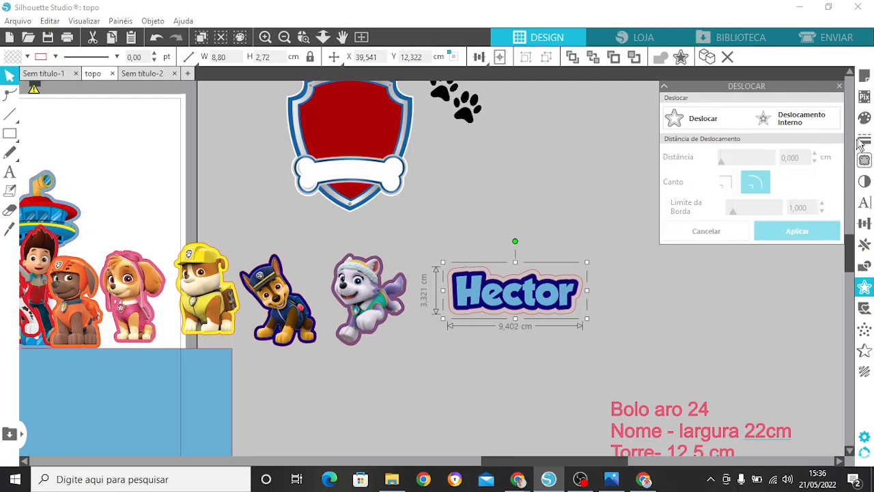
{"action": "left_click", "coordinate": [864, 118]}
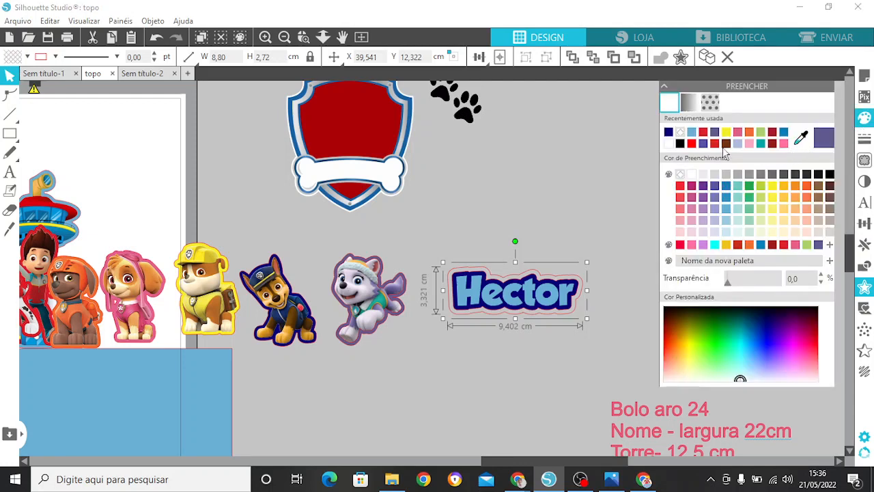
{"action": "left_click", "coordinate": [727, 133]}
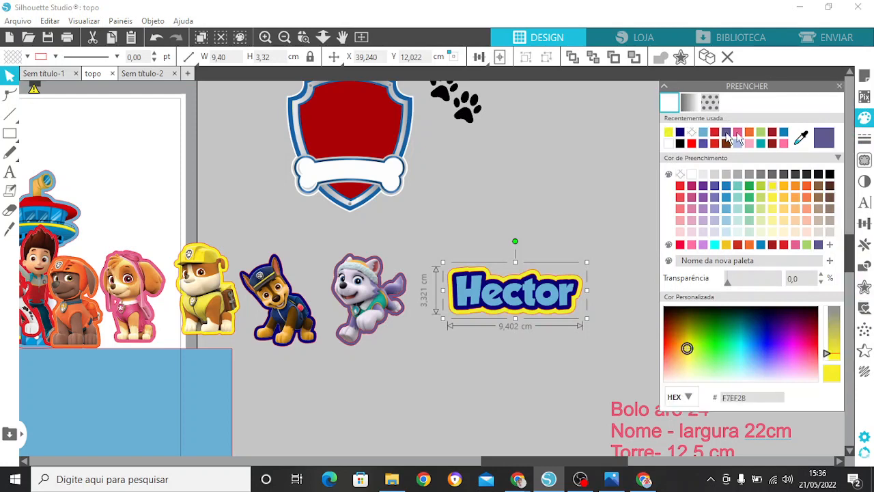
{"action": "left_click", "coordinate": [839, 86]}
{"action": "left_click", "coordinate": [627, 220]}
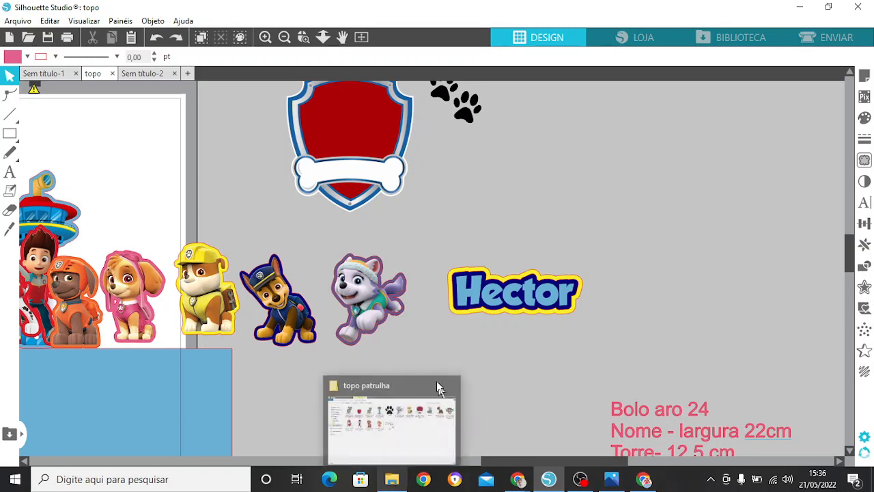
Step: Group the name with both of its outlines and enlarge it proportionally to about 22.2 cm wide
{"action": "left_click_drag", "start_coordinate": [471, 223], "coordinate": [586, 353]}
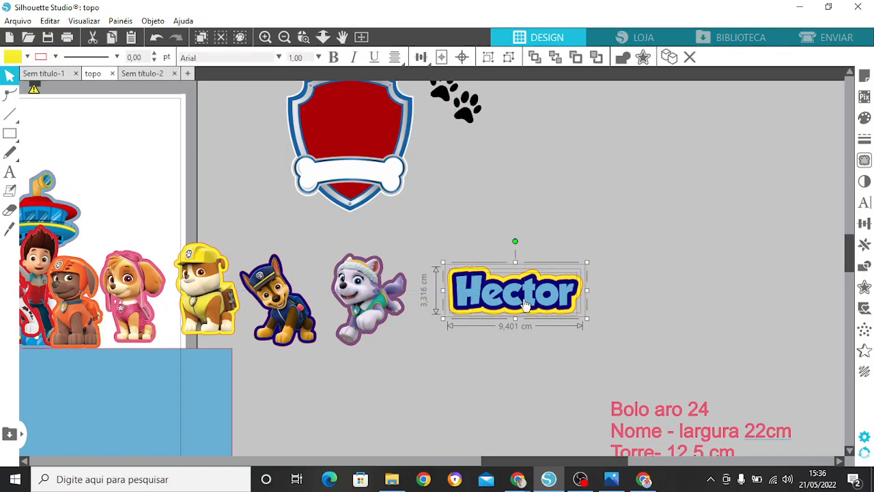
{"action": "right_click", "coordinate": [532, 300]}
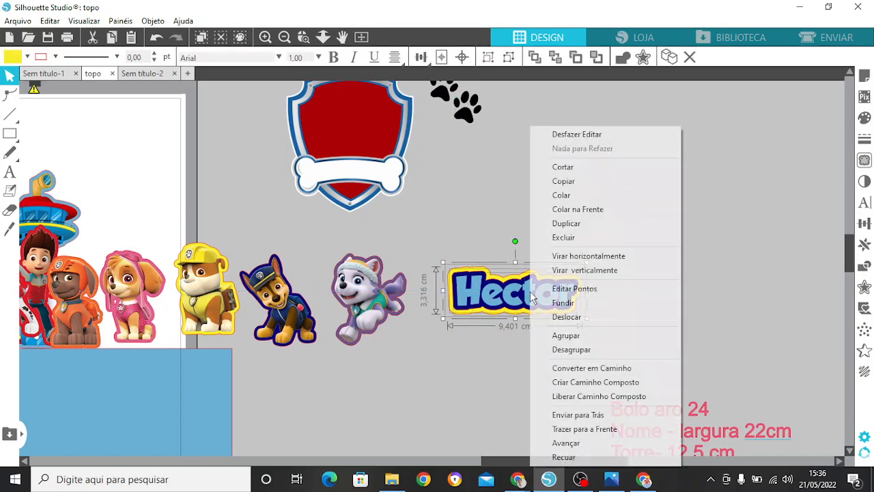
{"action": "left_click", "coordinate": [565, 335]}
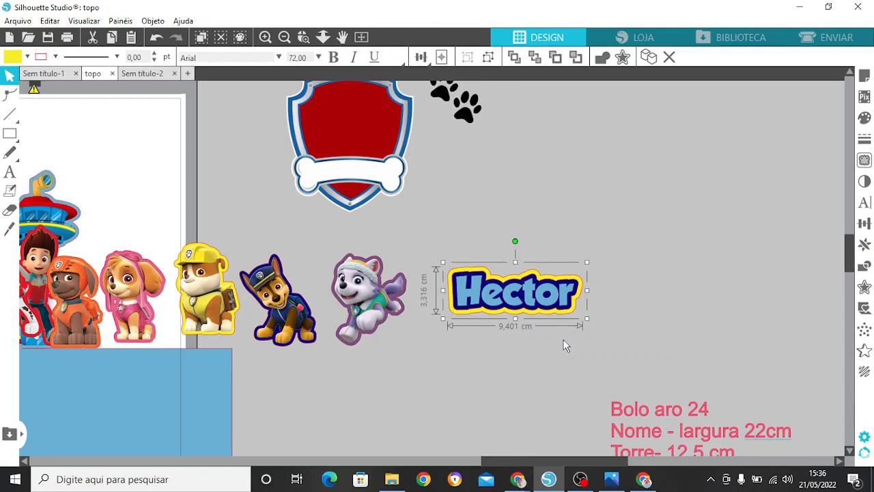
{"action": "left_click_drag", "start_coordinate": [530, 304], "coordinate": [555, 302]}
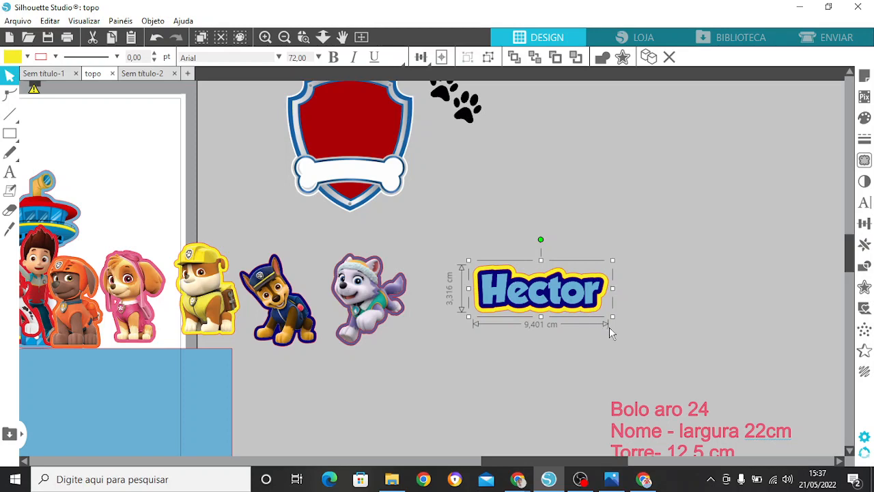
{"action": "left_click_drag", "start_coordinate": [612, 317], "coordinate": [797, 381]}
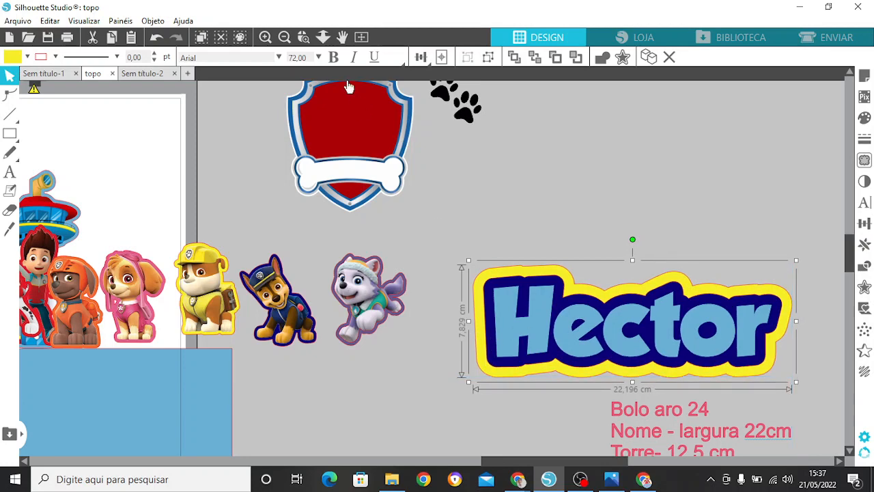
Step: Move the grouped name to the top of the page above the tower, centre it roughly over the characters and deselect
{"action": "left_click", "coordinate": [286, 38]}
{"action": "left_click", "coordinate": [286, 38]}
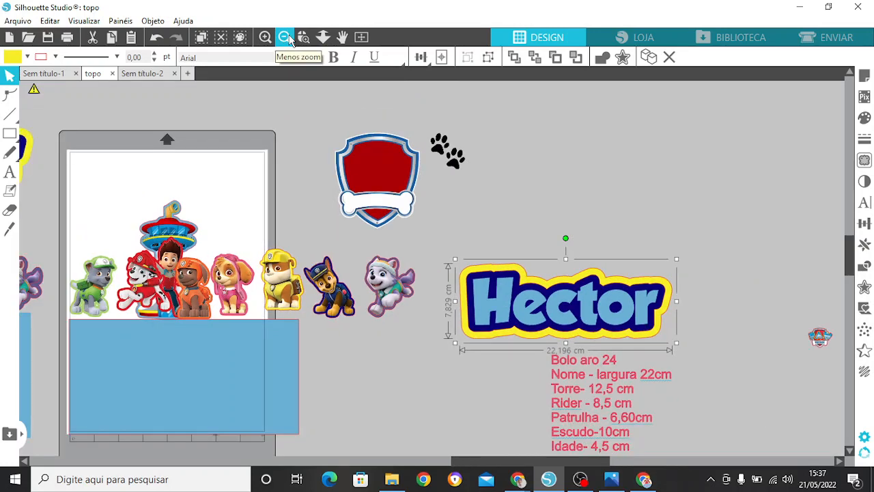
{"action": "left_click_drag", "start_coordinate": [587, 316], "coordinate": [217, 187]}
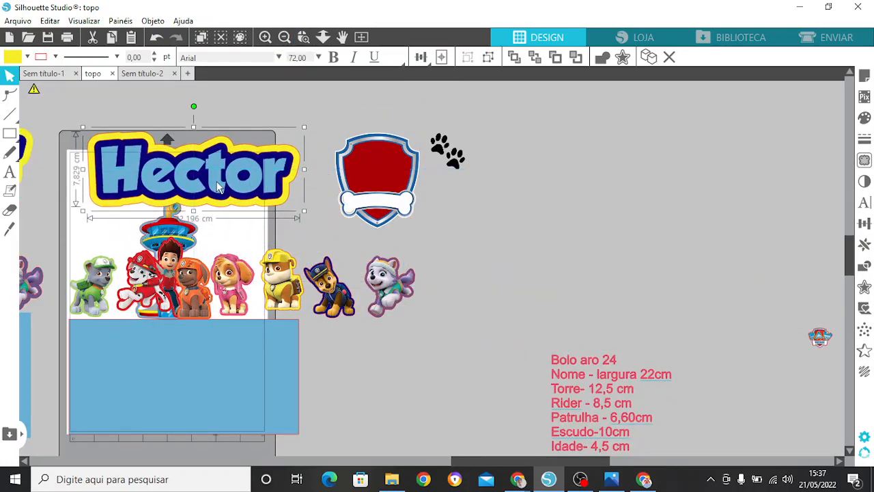
{"action": "left_click", "coordinate": [435, 395]}
{"action": "left_click_drag", "start_coordinate": [496, 460], "coordinate": [448, 464]}
{"action": "left_click_drag", "start_coordinate": [352, 164], "coordinate": [344, 163]}
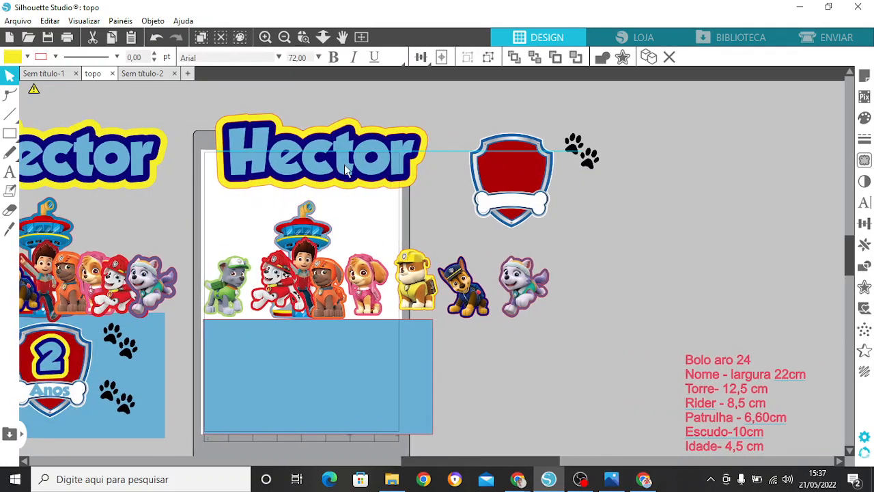
{"action": "left_click", "coordinate": [571, 438]}
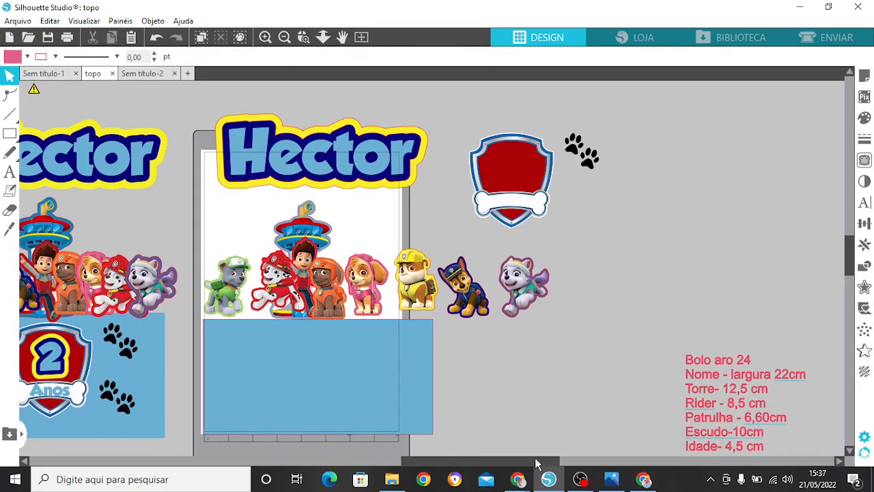
Step: Move the empty red shield onto the blue base rectangle, centre it horizontally below the characters and deselect it
{"action": "left_click_drag", "start_coordinate": [536, 464], "coordinate": [528, 465]}
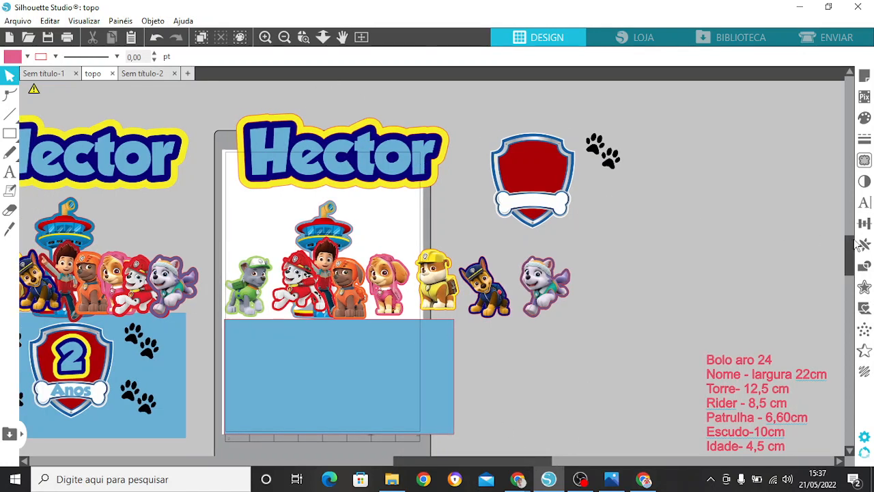
{"action": "left_click_drag", "start_coordinate": [849, 250], "coordinate": [848, 251]}
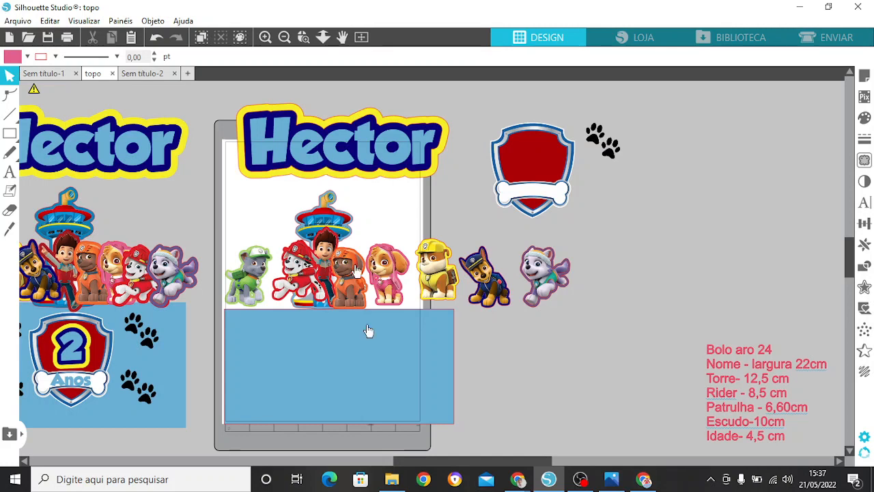
{"action": "left_click", "coordinate": [545, 170]}
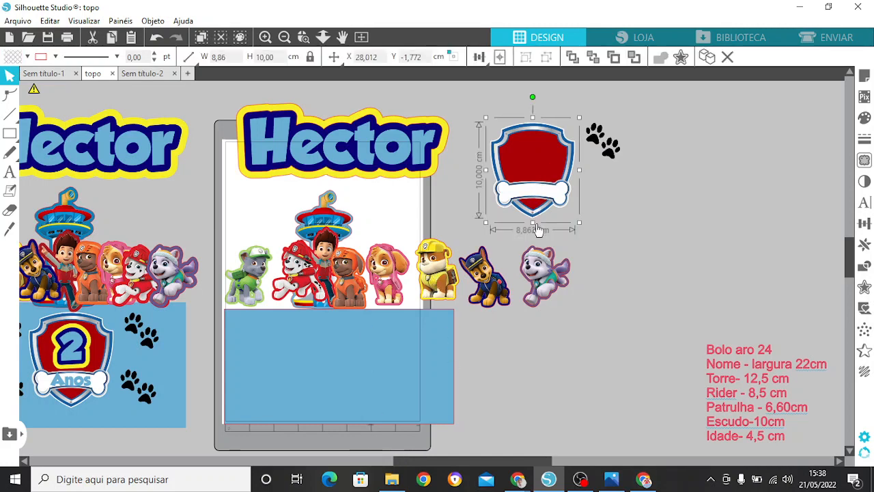
{"action": "left_click_drag", "start_coordinate": [546, 170], "coordinate": [349, 365]}
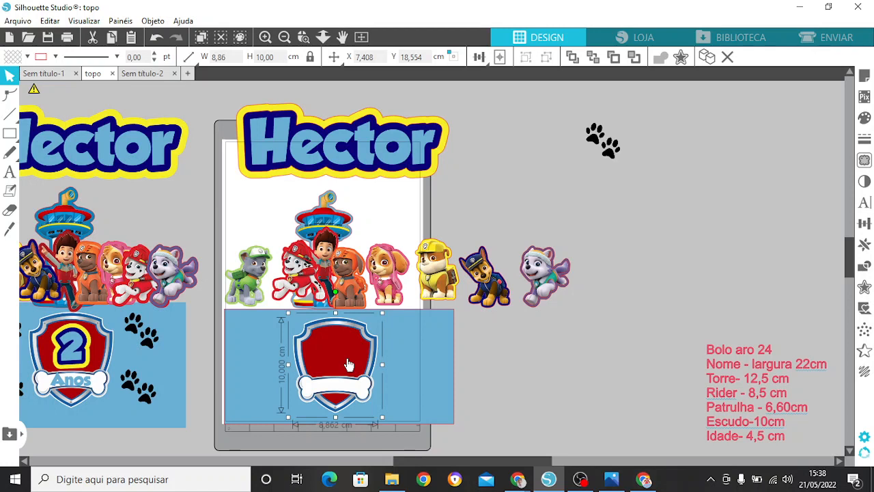
{"action": "double_click", "coordinate": [267, 57]}
{"action": "left_click", "coordinate": [554, 374]}
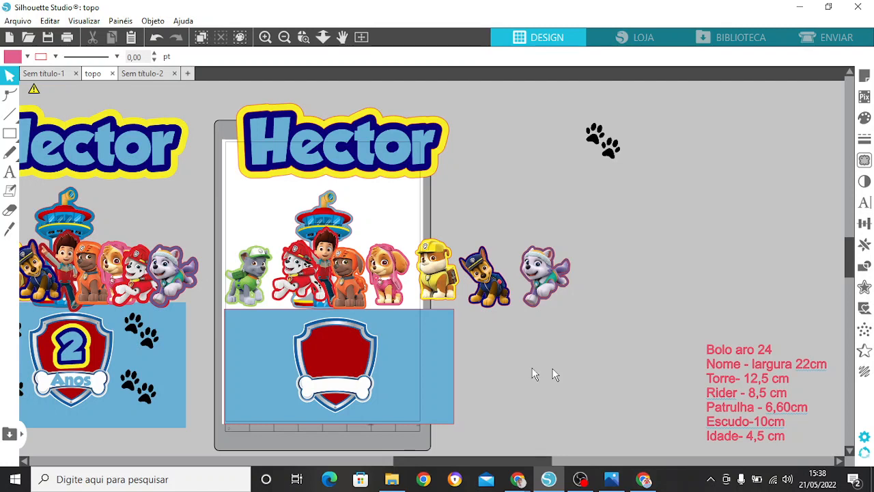
{"action": "left_click", "coordinate": [330, 336]}
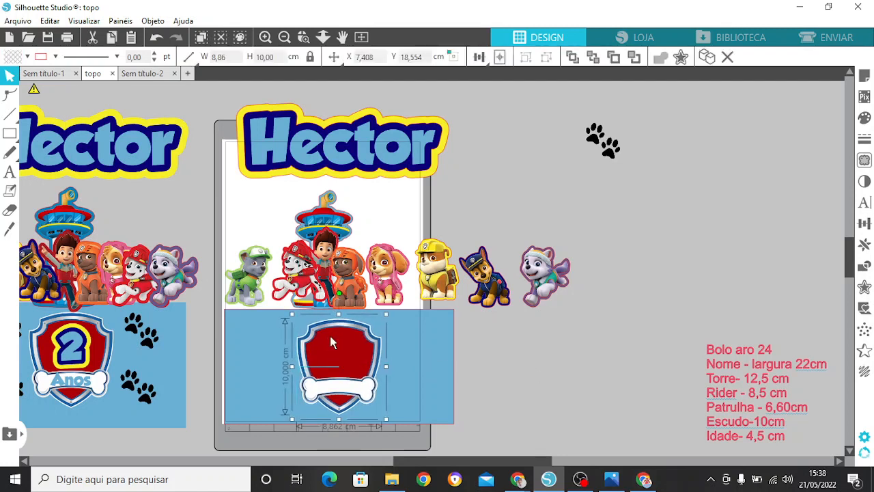
{"action": "left_click", "coordinate": [527, 369]}
Step: Move the pair of black paw prints onto the blue rectangle, beside the shield's upper right edge
{"action": "left_click", "coordinate": [617, 154]}
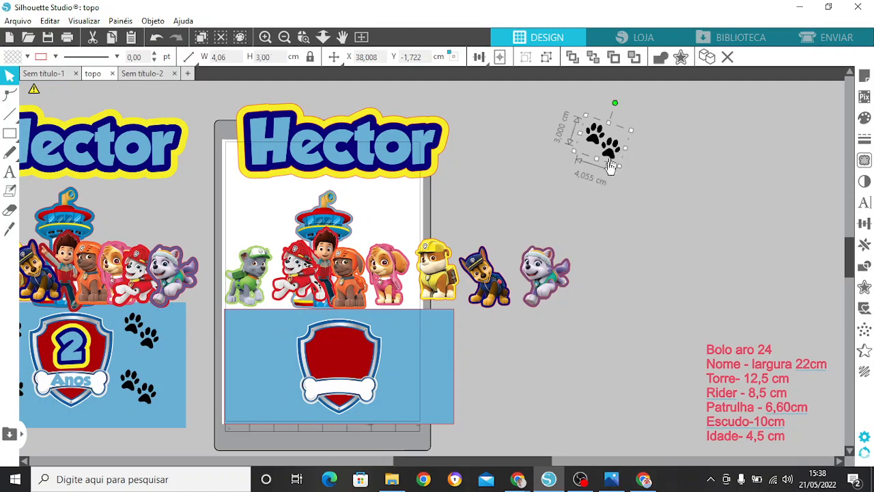
{"action": "left_click_drag", "start_coordinate": [611, 160], "coordinate": [437, 350]}
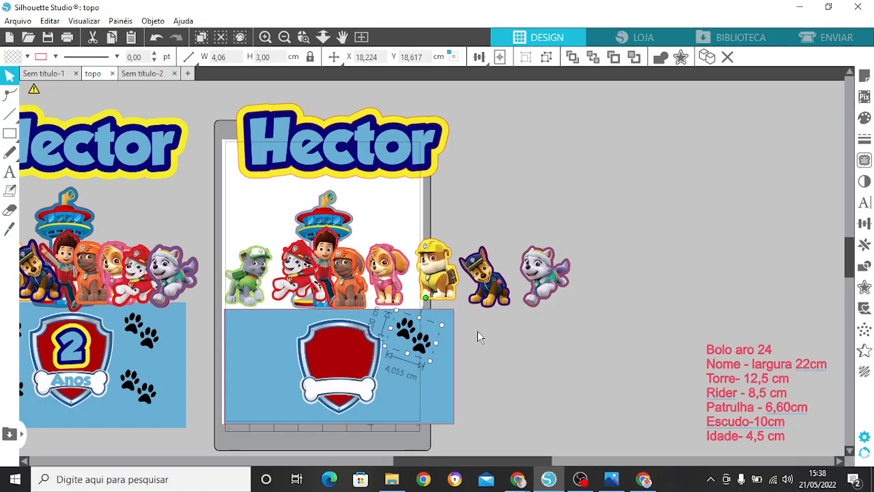
{"action": "left_click", "coordinate": [478, 331]}
{"action": "left_click", "coordinate": [422, 353]}
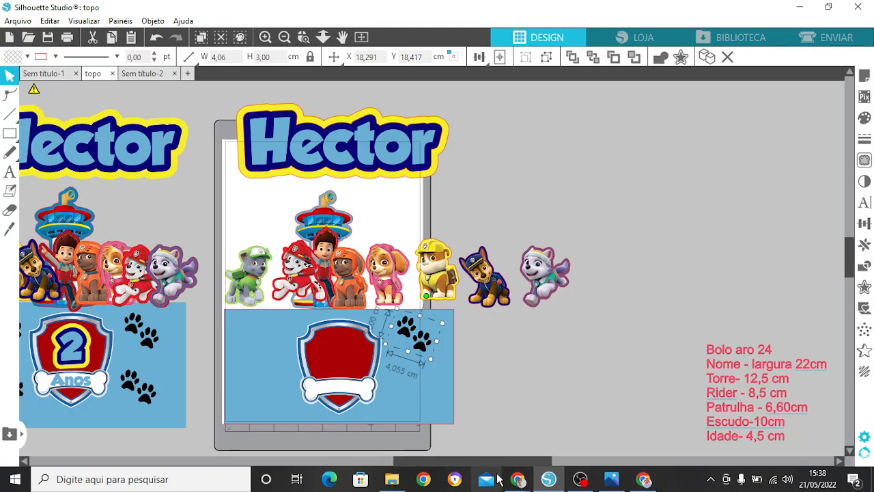
Step: Duplicate the paw prints to the right, move the copy to the rectangle's lower right area below the original and deselect
{"action": "left_click_drag", "start_coordinate": [493, 462], "coordinate": [449, 469]}
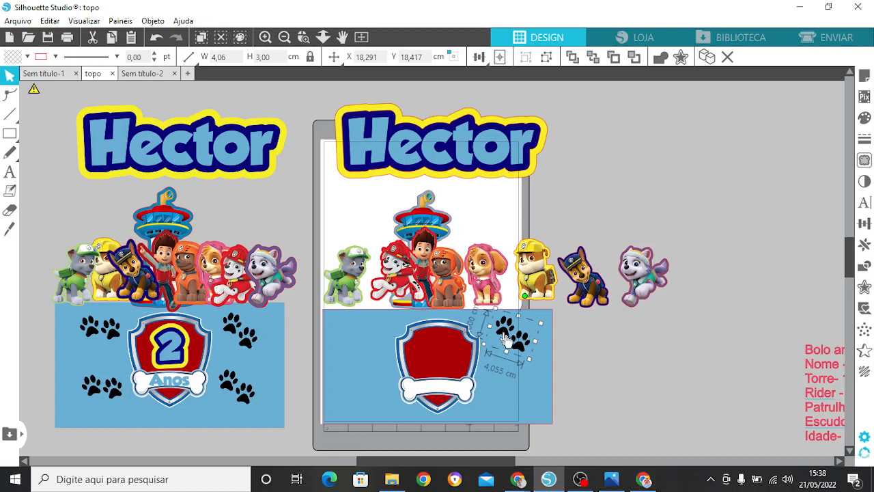
{"action": "left_click", "coordinate": [865, 246]}
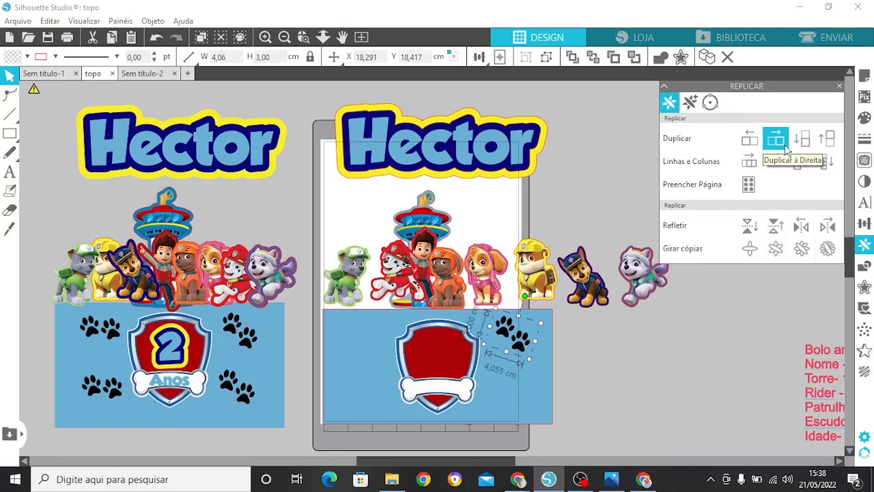
{"action": "left_click", "coordinate": [776, 138]}
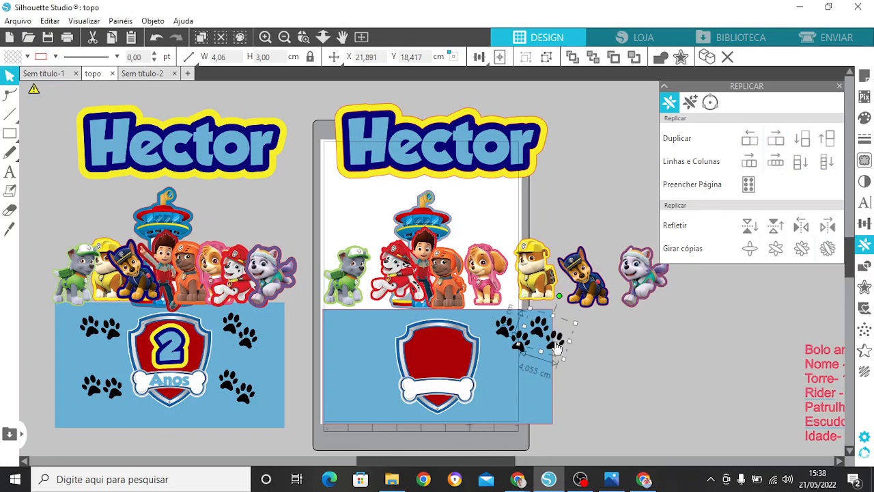
{"action": "left_click_drag", "start_coordinate": [557, 347], "coordinate": [536, 403]}
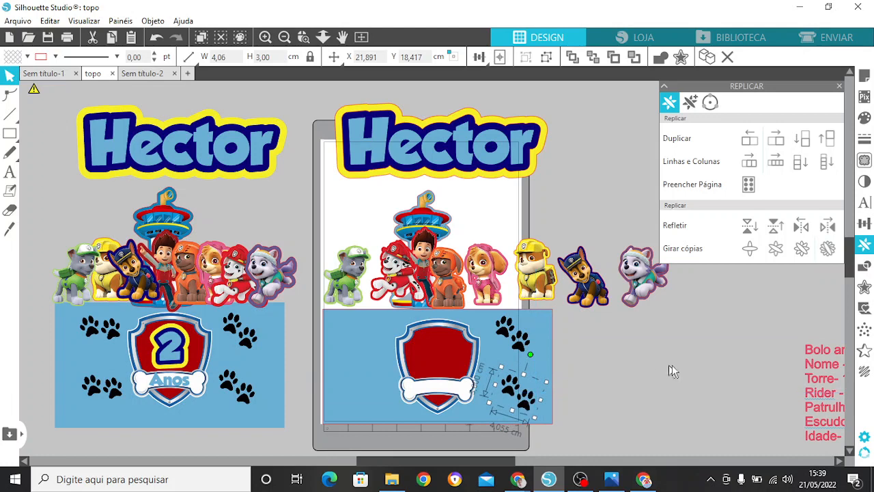
{"action": "left_click", "coordinate": [670, 366]}
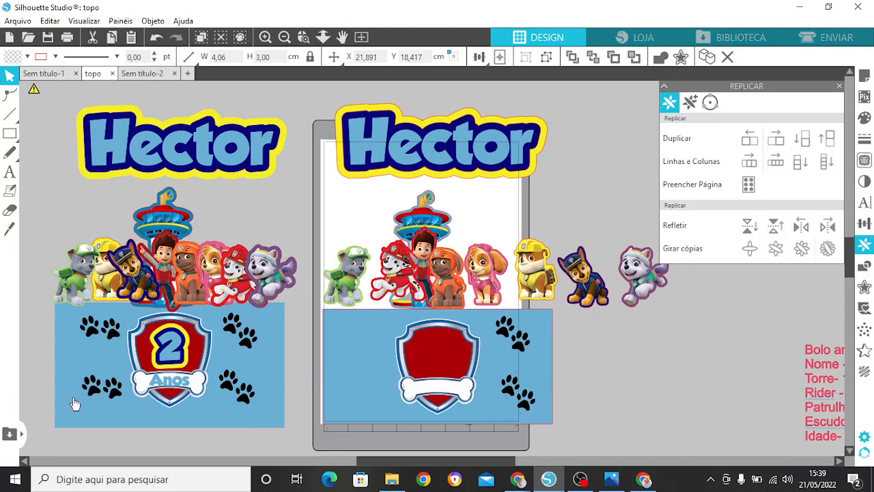
Step: Mirror a copy of the upper paw prints to the shield's left side, duplicate that copy downwards and deselect
{"action": "left_click", "coordinate": [519, 350]}
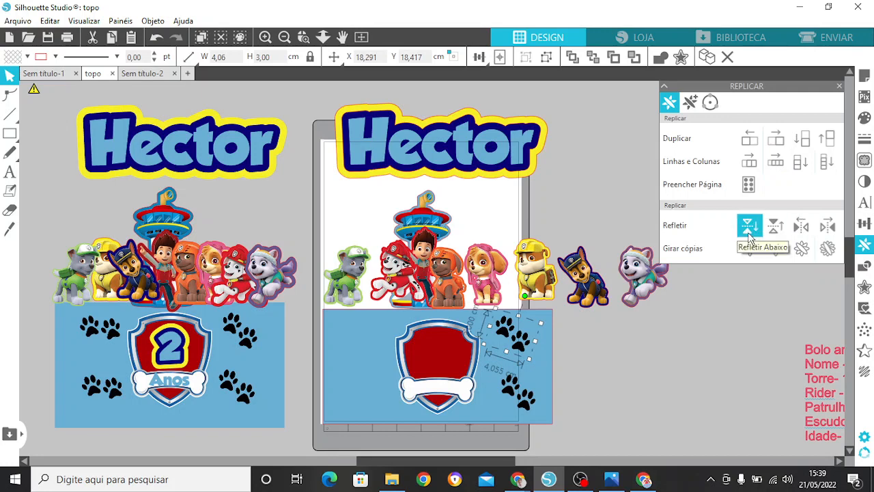
{"action": "left_click", "coordinate": [801, 227]}
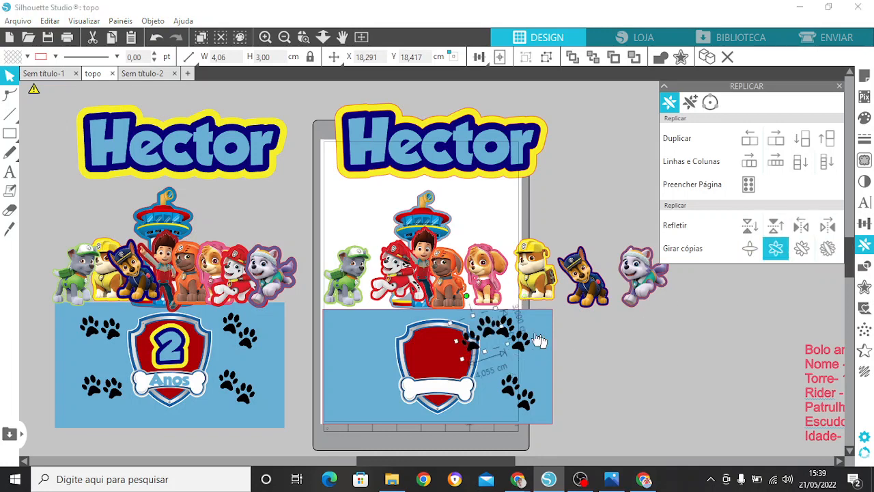
{"action": "left_click_drag", "start_coordinate": [487, 331], "coordinate": [371, 344]}
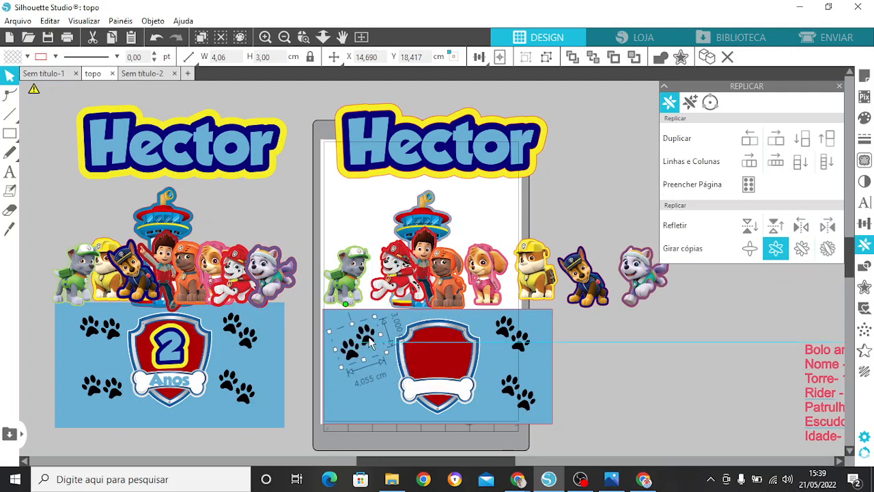
{"action": "left_click", "coordinate": [805, 141]}
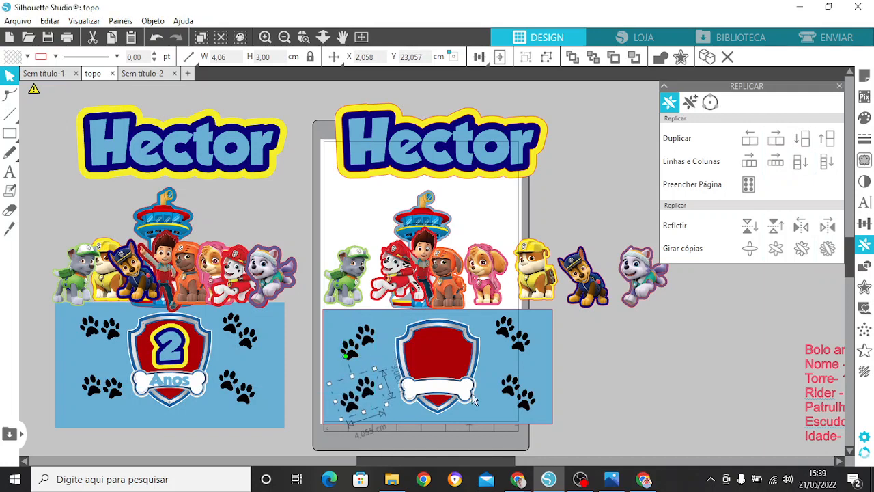
{"action": "left_click", "coordinate": [660, 389]}
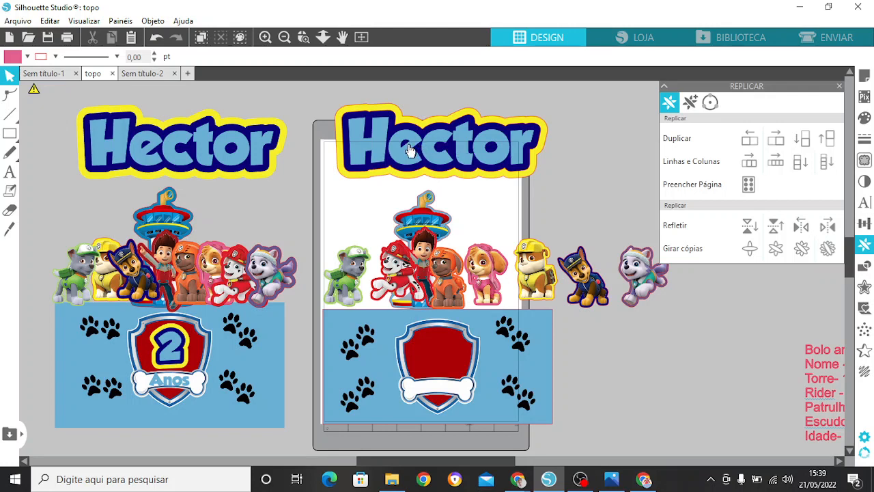
Step: Add the text "2" in the empty area beside the page, set its font to GROBOLD and fill it light blue
{"action": "left_click", "coordinate": [10, 173]}
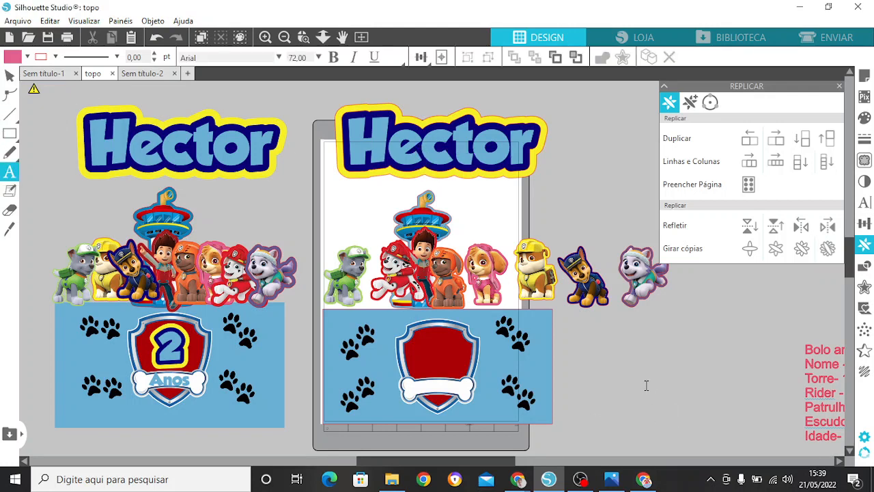
{"action": "key", "text": "Escape"}
{"action": "type", "text": "2"}
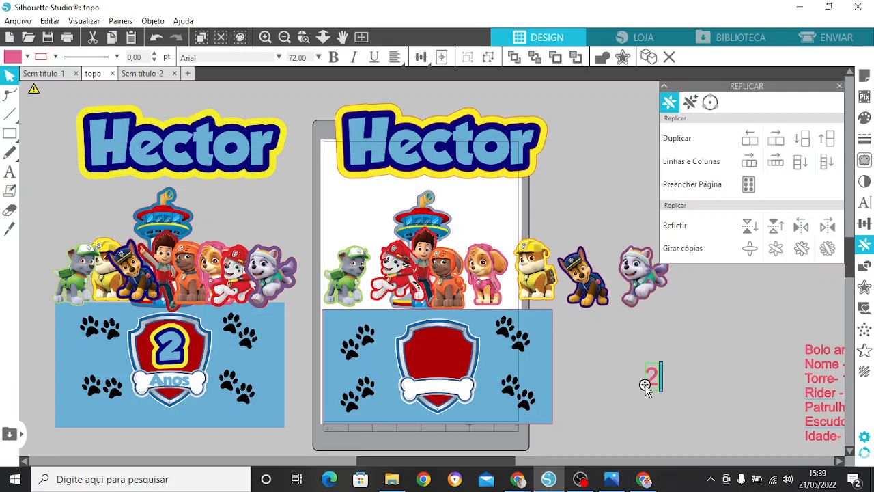
{"action": "left_click", "coordinate": [654, 379]}
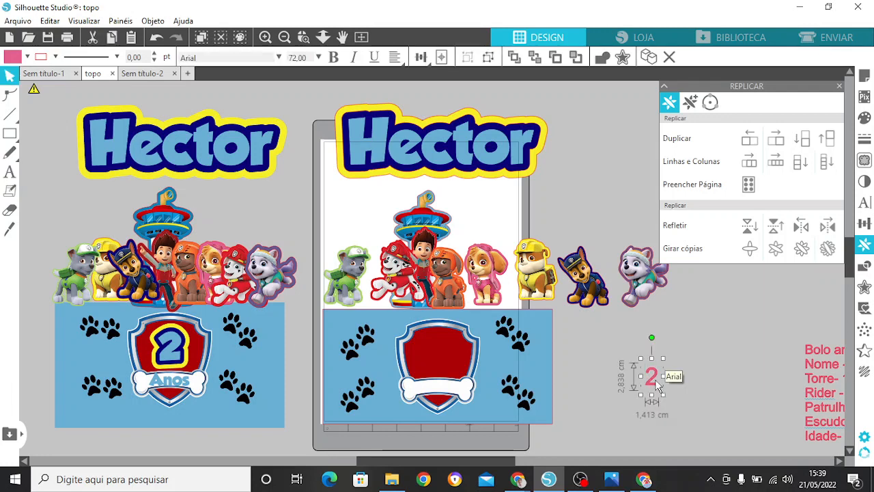
{"action": "left_click", "coordinate": [865, 202]}
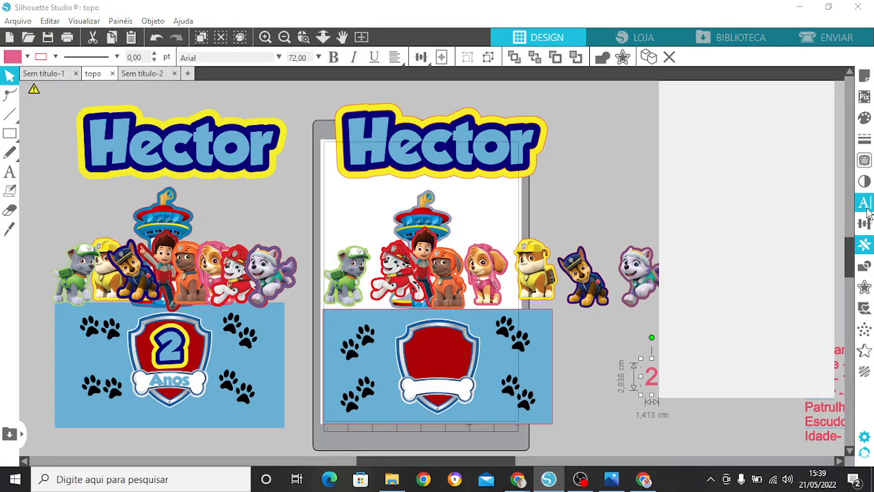
{"action": "left_click", "coordinate": [715, 158]}
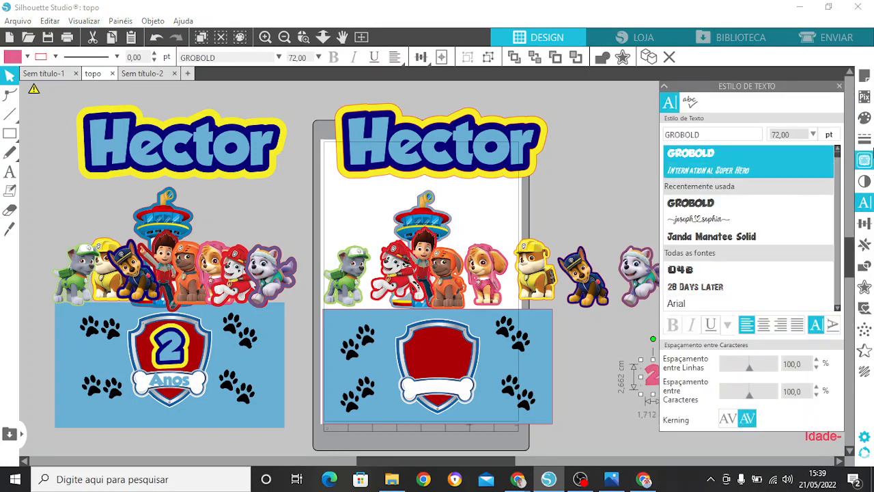
{"action": "left_click", "coordinate": [871, 121]}
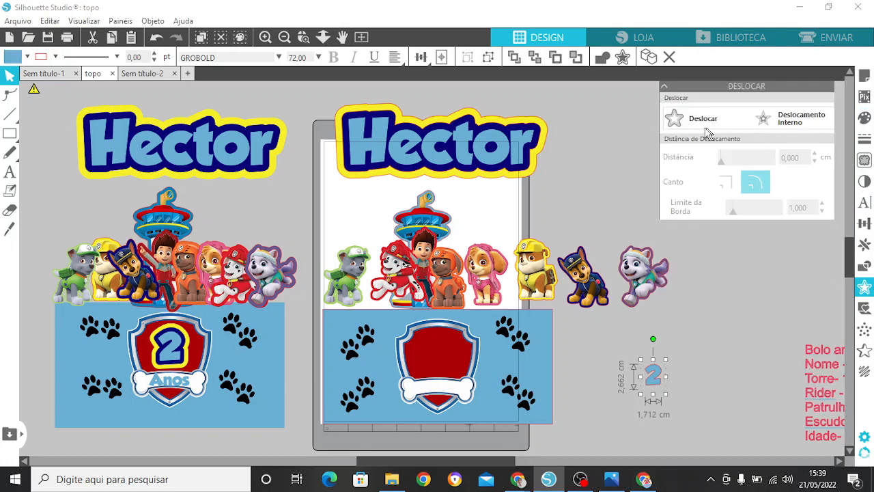
Step: Create a rounded 0.3 cm offset around the number 2 and fill it with the recently used dark blue
{"action": "left_click", "coordinate": [709, 125]}
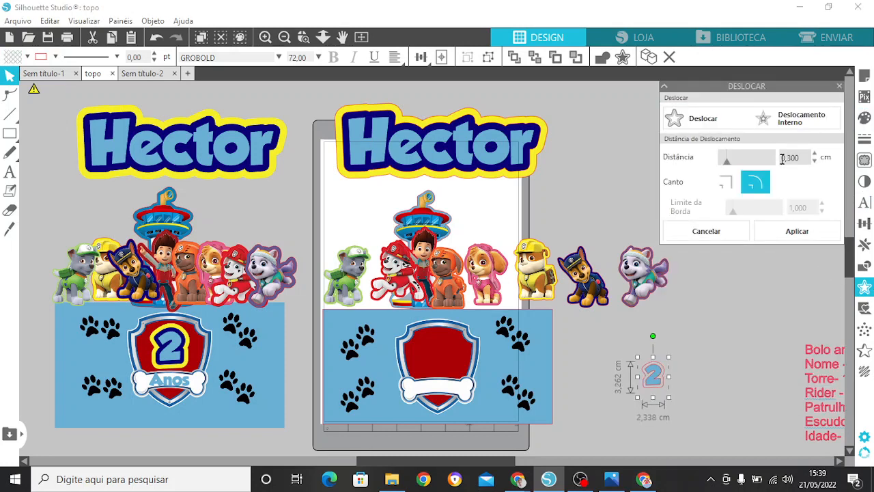
{"action": "left_click", "coordinate": [798, 231]}
{"action": "left_click", "coordinate": [799, 230]}
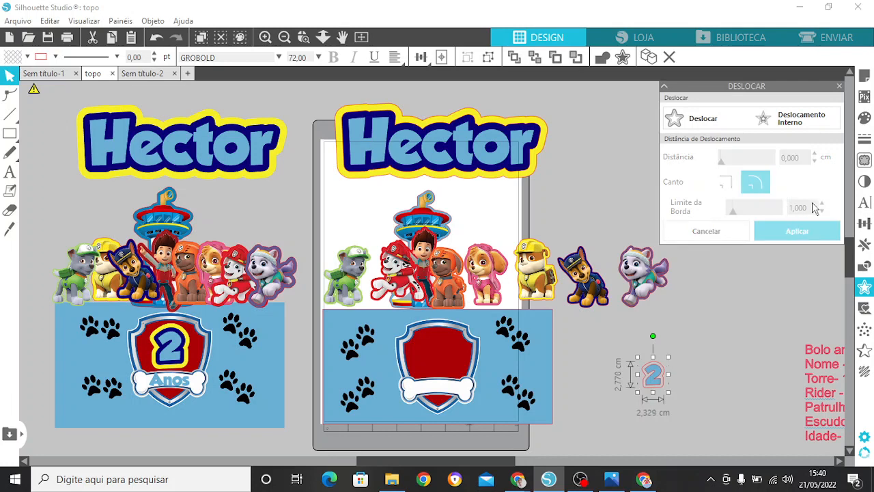
{"action": "left_click", "coordinate": [864, 119]}
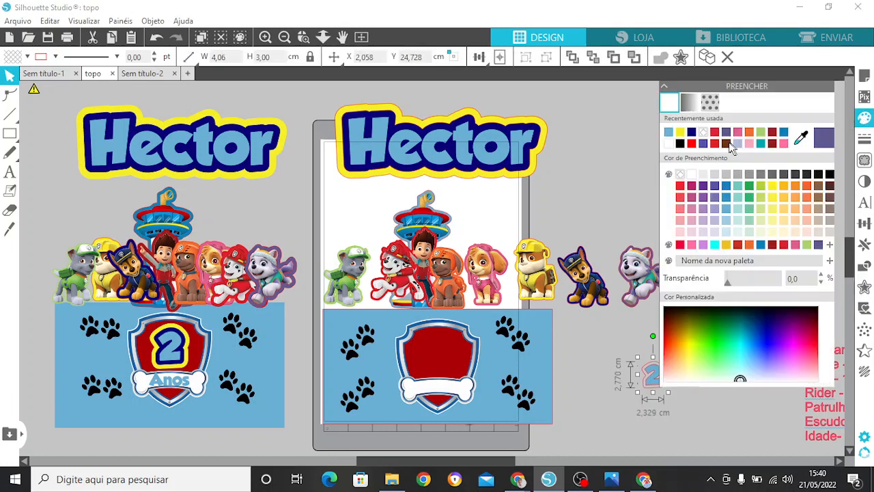
{"action": "left_click", "coordinate": [692, 135]}
Step: Add a second rounded 0.3 cm offset around the number's dark blue outline and fill it with the yellow F7EF28
{"action": "left_click", "coordinate": [864, 287]}
{"action": "left_click", "coordinate": [698, 119]}
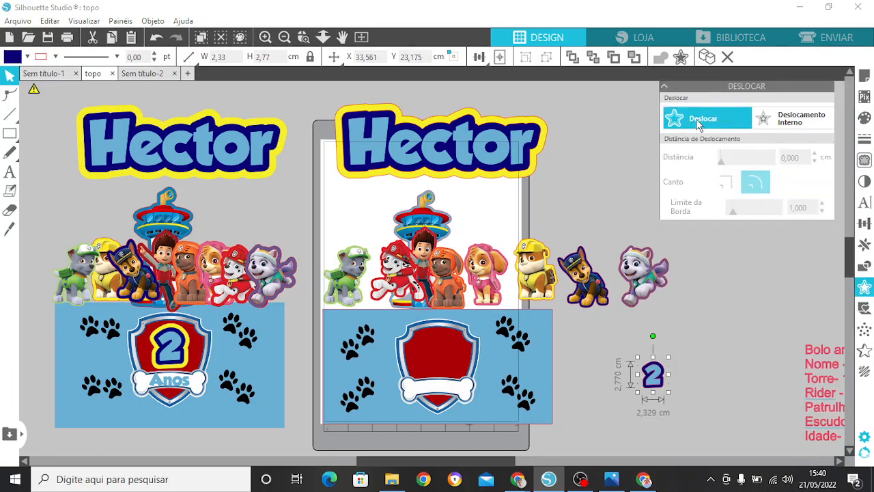
{"action": "left_click", "coordinate": [797, 231]}
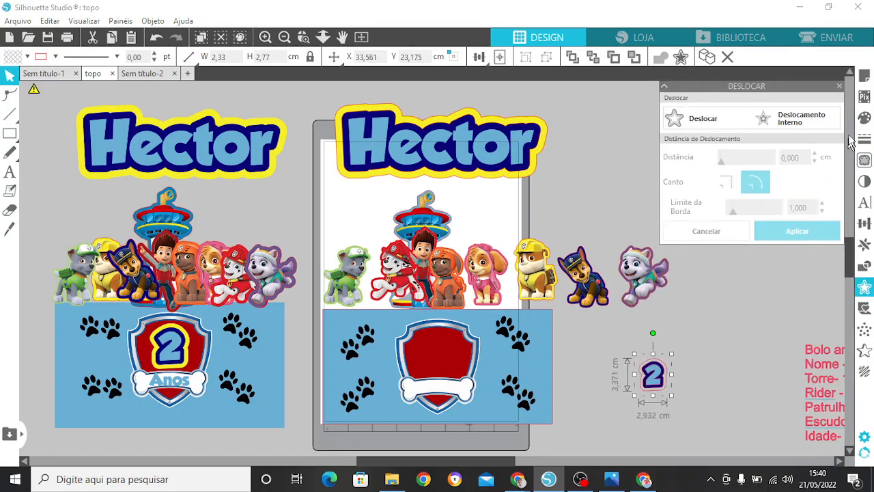
{"action": "left_click", "coordinate": [864, 119]}
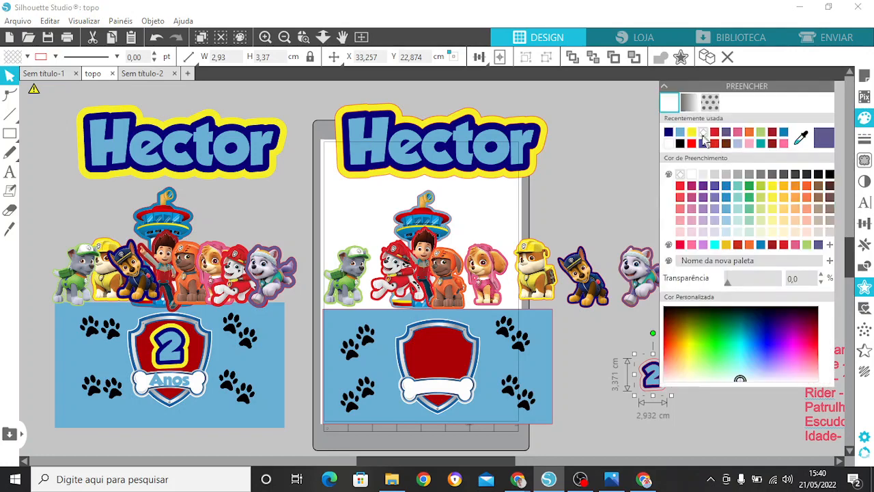
{"action": "left_click", "coordinate": [691, 134]}
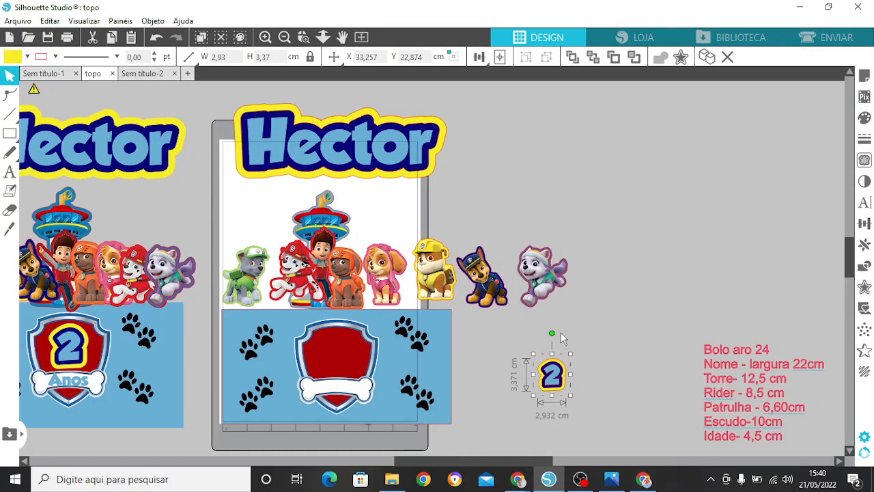
Step: Group the number 2 with both of its outlines and enlarge it proportionally to about 4.56 cm high
{"action": "left_click_drag", "start_coordinate": [554, 329], "coordinate": [554, 396]}
{"action": "right_click", "coordinate": [552, 380]}
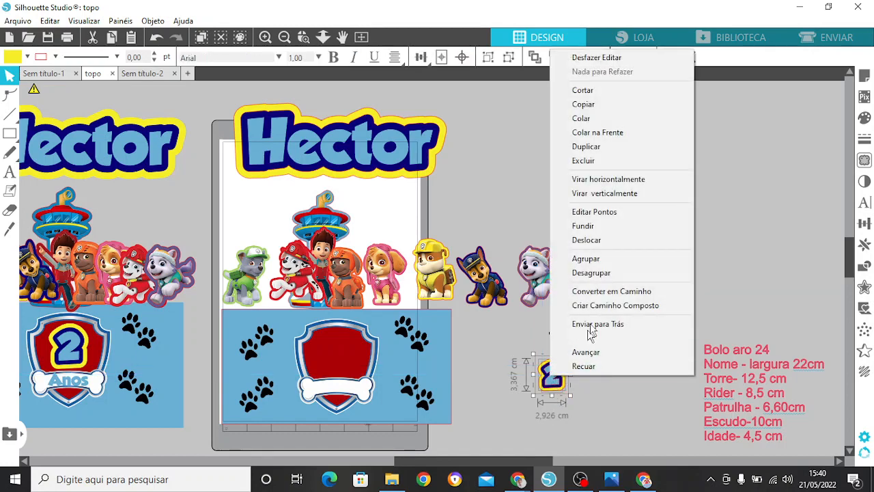
{"action": "left_click", "coordinate": [577, 258]}
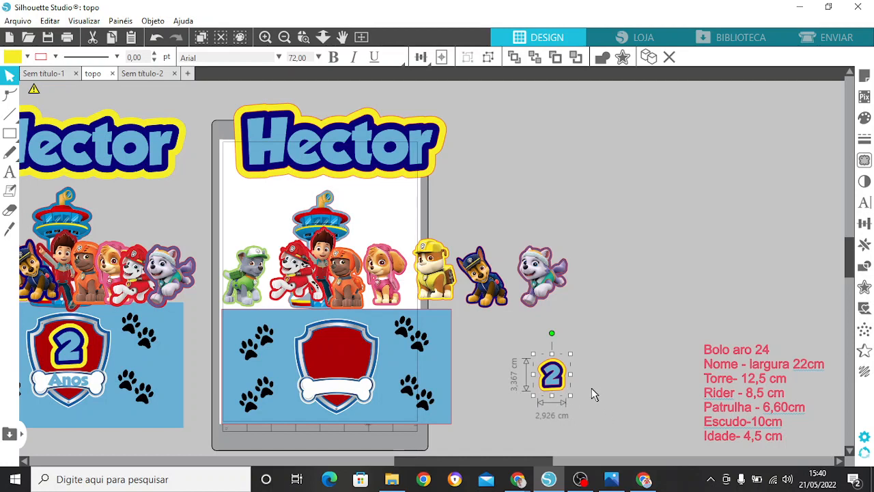
{"action": "left_click_drag", "start_coordinate": [571, 395], "coordinate": [586, 410]}
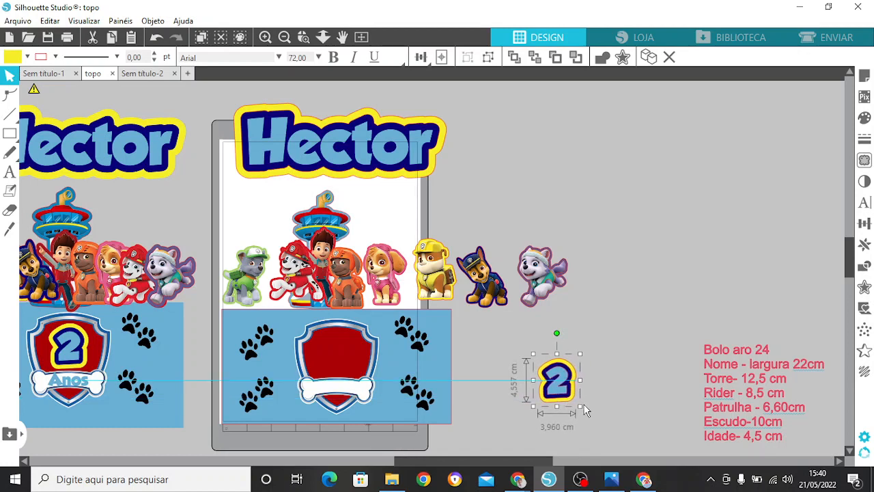
Step: Place the grouped number 2 on the red area of the page's shield and bring it to the front
{"action": "left_click", "coordinate": [605, 375]}
{"action": "left_click", "coordinate": [540, 393]}
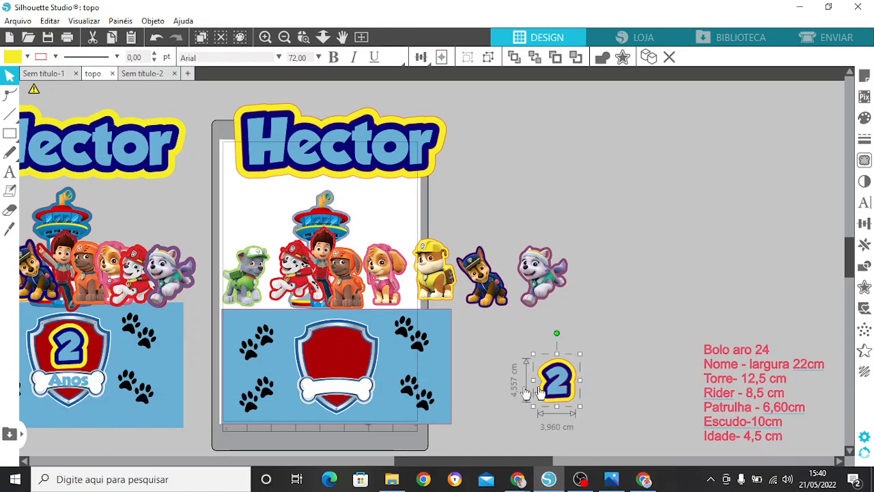
{"action": "left_click_drag", "start_coordinate": [539, 393], "coordinate": [349, 365]}
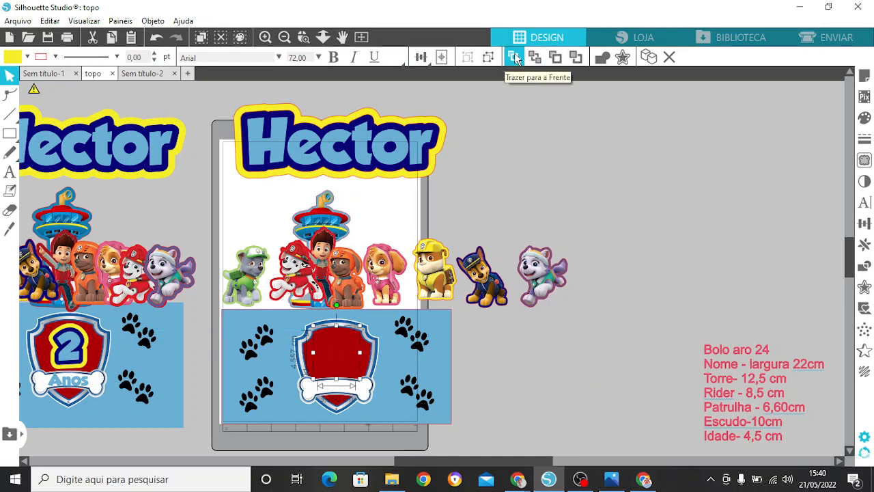
{"action": "left_click", "coordinate": [516, 59]}
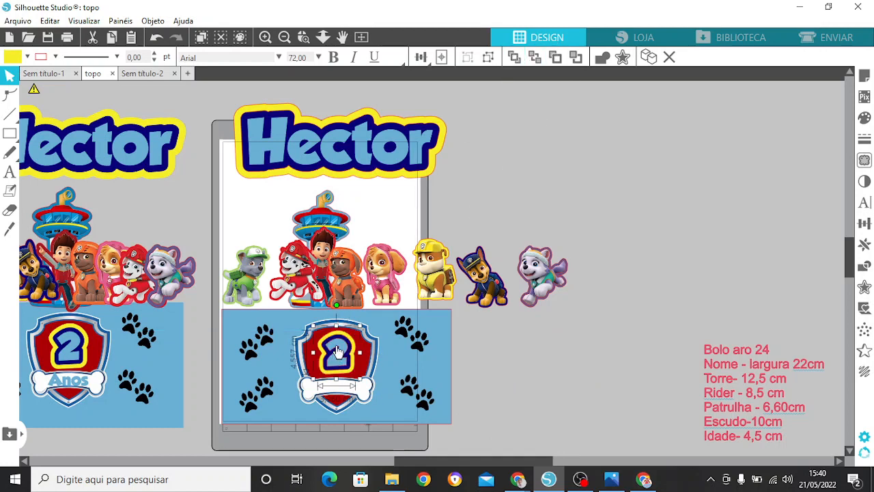
Step: Add the text "Anos" in the empty area beside the page
{"action": "left_click", "coordinate": [10, 171]}
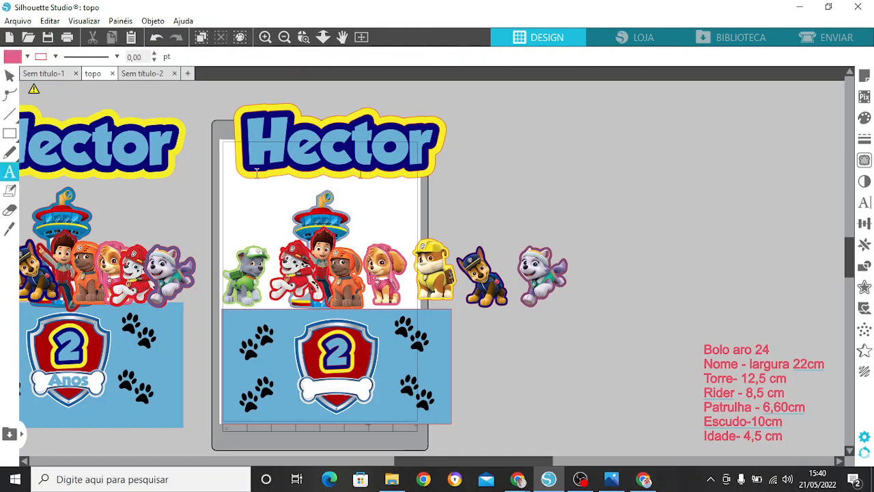
{"action": "left_click", "coordinate": [633, 163]}
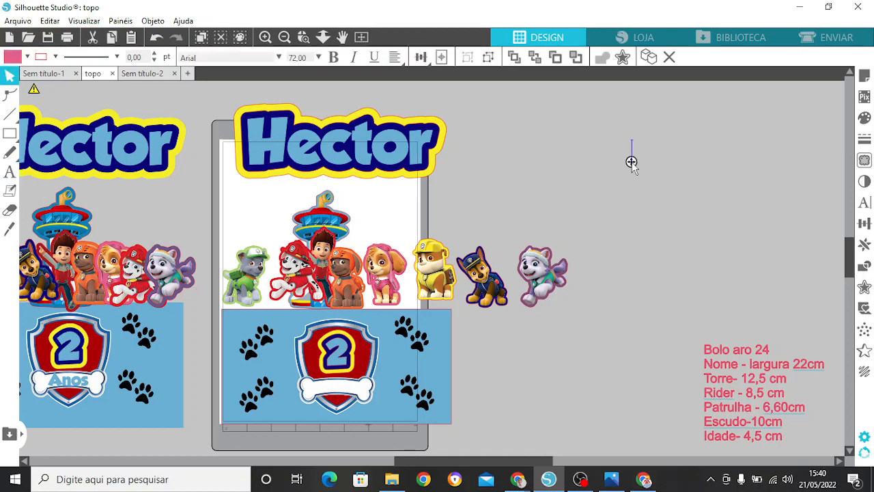
{"action": "type", "text": "Ab"}
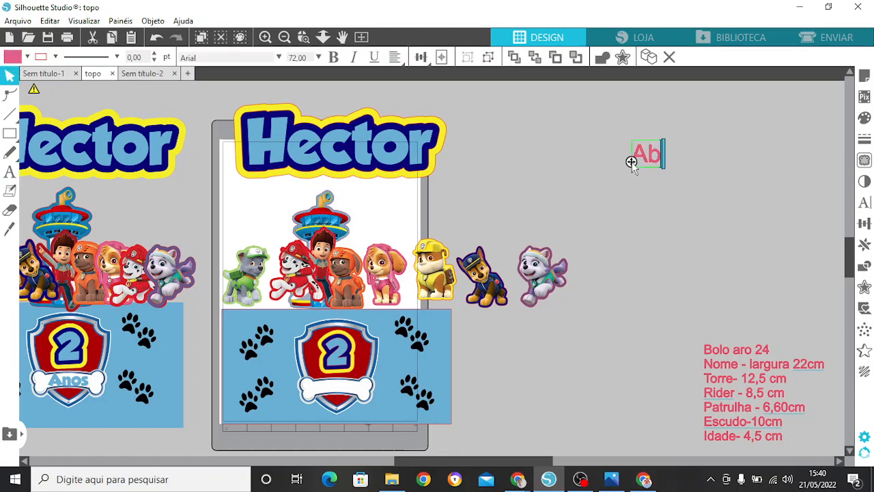
{"action": "key", "text": "BackSpace"}
{"action": "type", "text": "nos"}
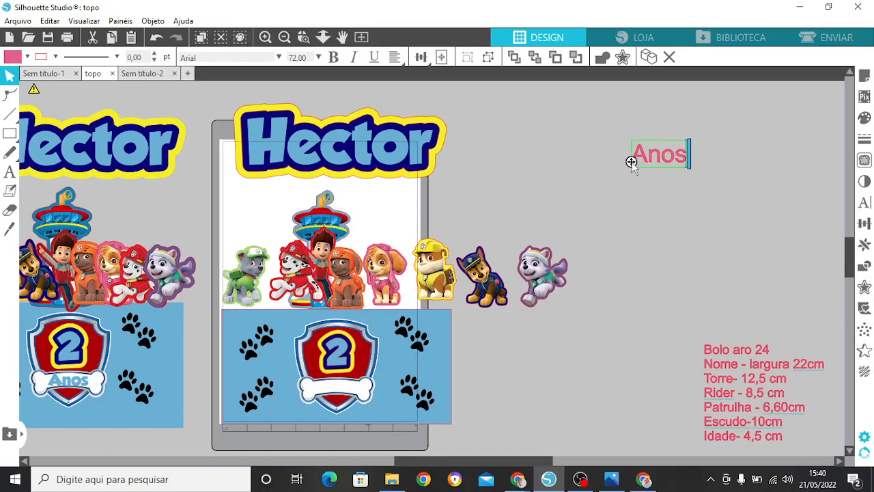
{"action": "left_click", "coordinate": [721, 198]}
Step: Set the "Anos" text's font to GROBOLD and fill it with the recently used light blue 6AAFD3
{"action": "left_click", "coordinate": [669, 161]}
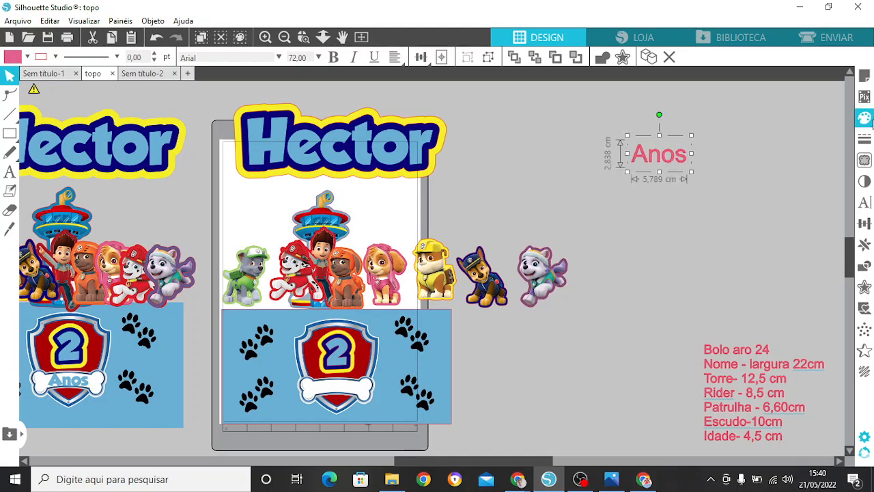
{"action": "left_click", "coordinate": [865, 202]}
{"action": "left_click", "coordinate": [723, 155]}
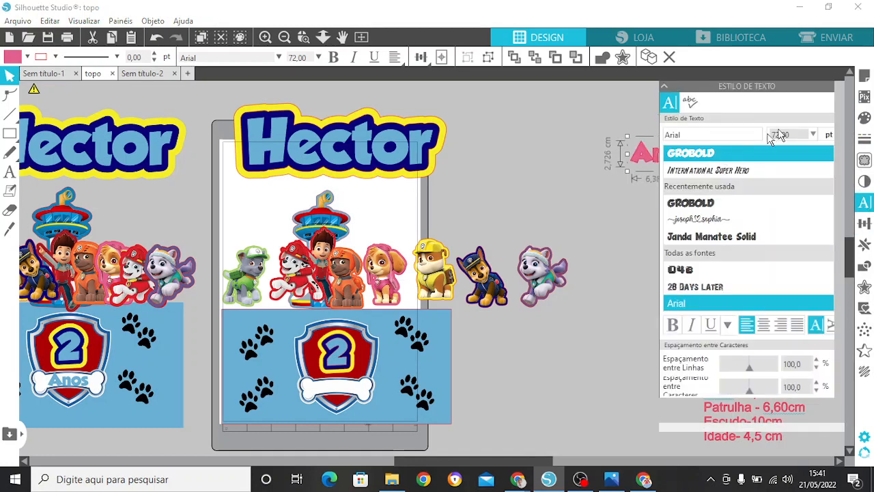
{"action": "left_click", "coordinate": [866, 118]}
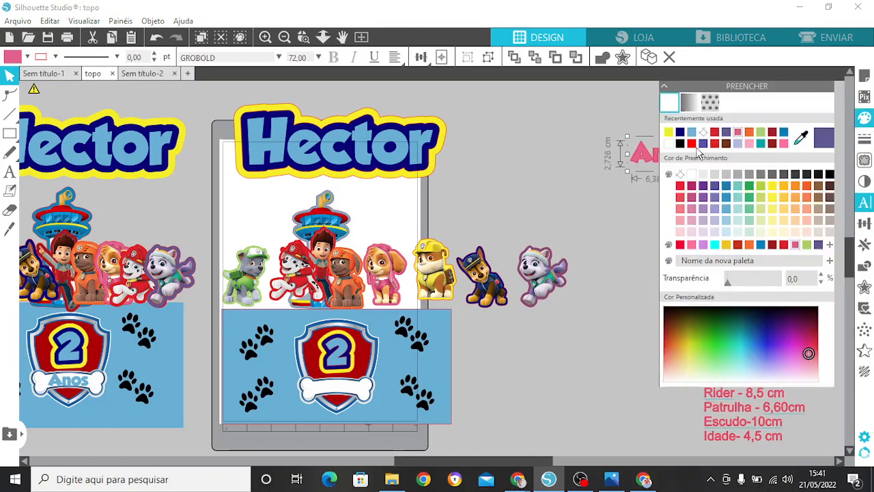
{"action": "left_click", "coordinate": [692, 131]}
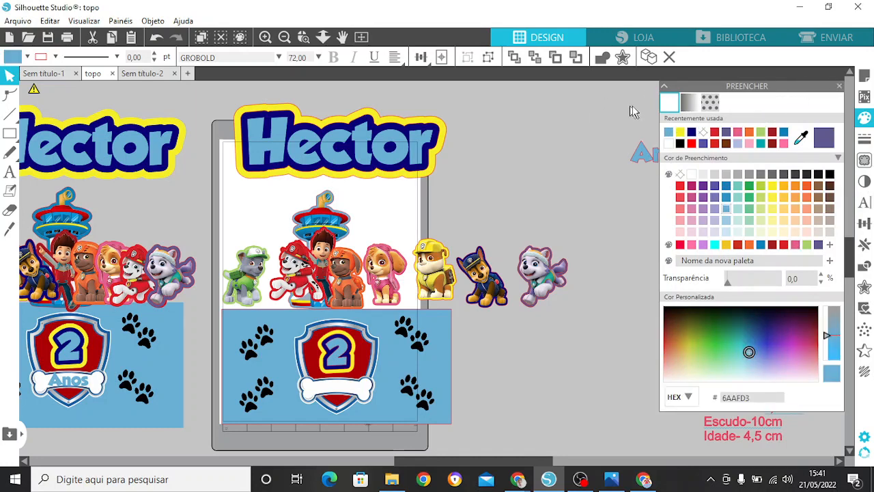
{"action": "left_click", "coordinate": [839, 86]}
{"action": "left_click", "coordinate": [675, 133]}
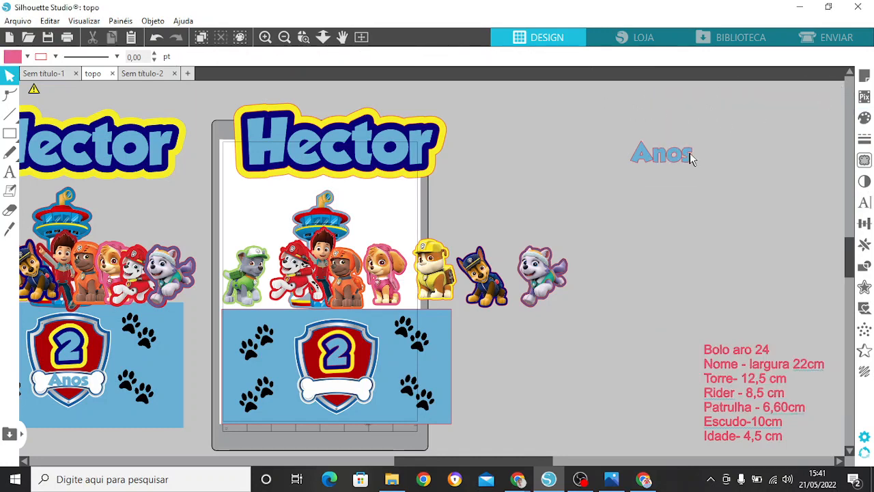
Step: Place "Anos" over the shield's white bone, in front of it, and shrink the text to about 4.27 cm wide
{"action": "left_click_drag", "start_coordinate": [690, 153], "coordinate": [351, 393]}
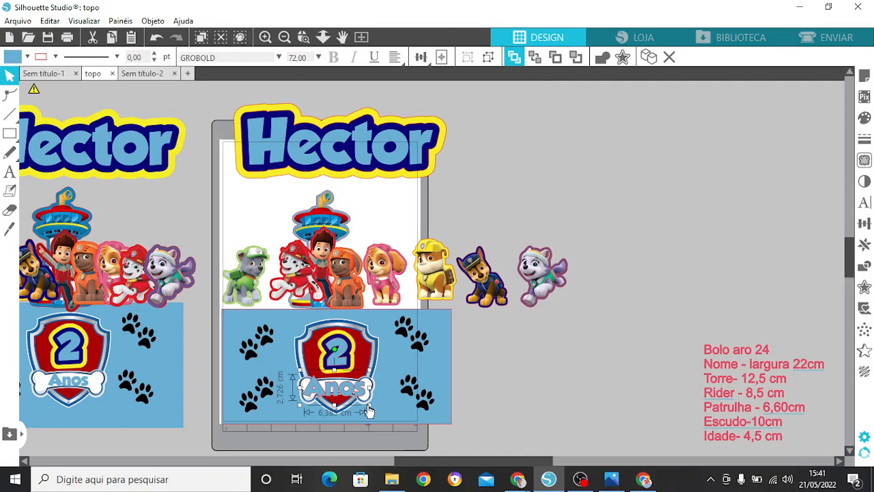
{"action": "left_click_drag", "start_coordinate": [367, 407], "coordinate": [345, 387]}
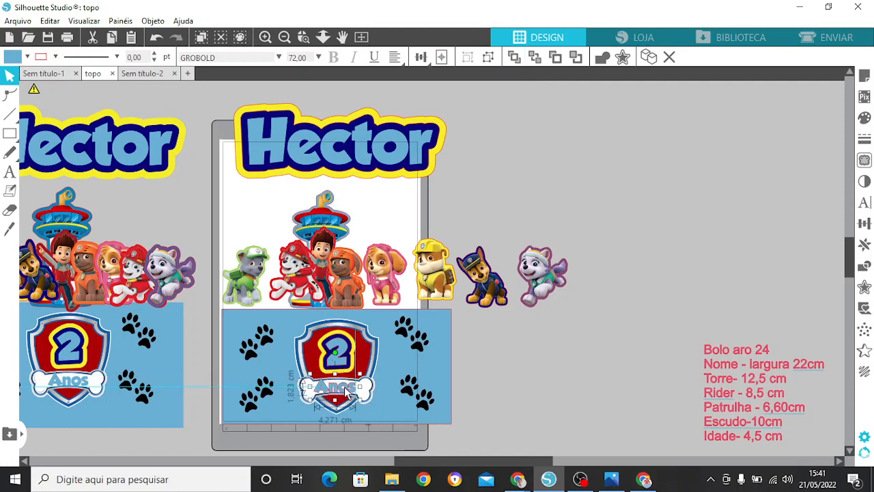
{"action": "left_click", "coordinate": [504, 348]}
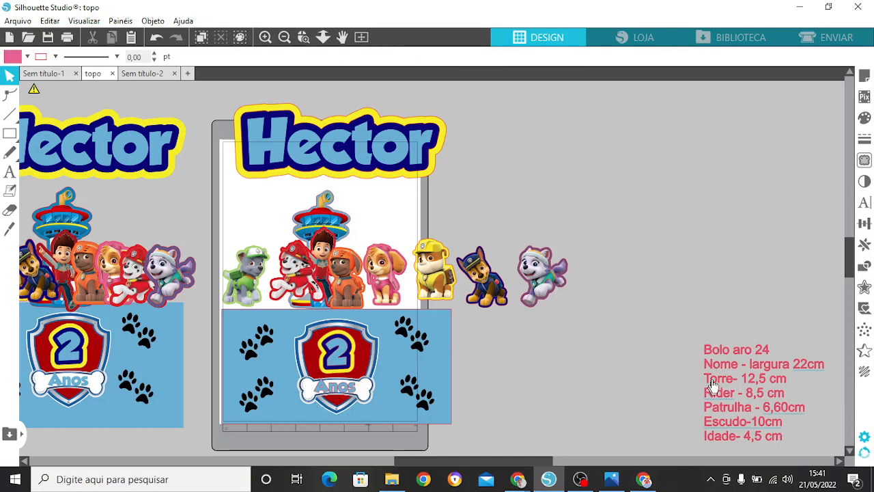
Step: Move the measurement notes out of the way and shift the whole topper design off the page into the empty area beside it
{"action": "left_click_drag", "start_coordinate": [713, 382], "coordinate": [860, 362]}
{"action": "left_click_drag", "start_coordinate": [201, 101], "coordinate": [566, 437]}
{"action": "left_click_drag", "start_coordinate": [318, 276], "coordinate": [551, 292]}
{"action": "left_click", "coordinate": [785, 373]}
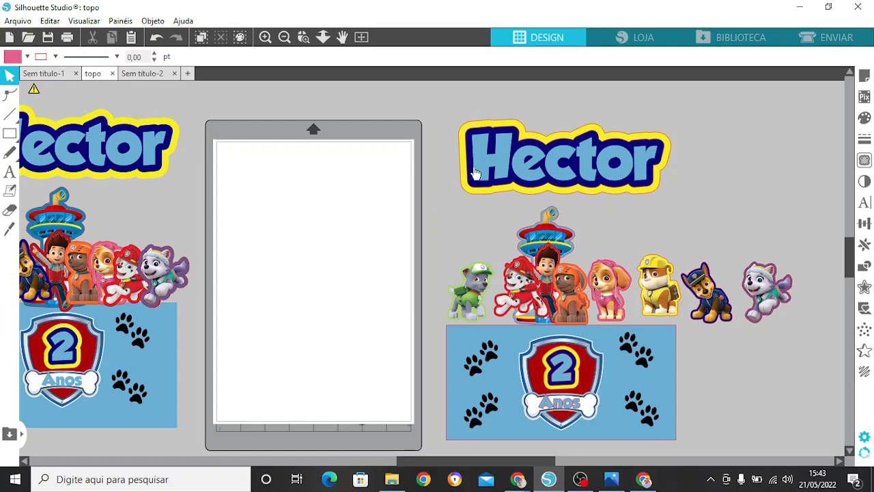
Step: Move the styled name onto the empty page and ungroup it
{"action": "left_click_drag", "start_coordinate": [476, 173], "coordinate": [334, 225]}
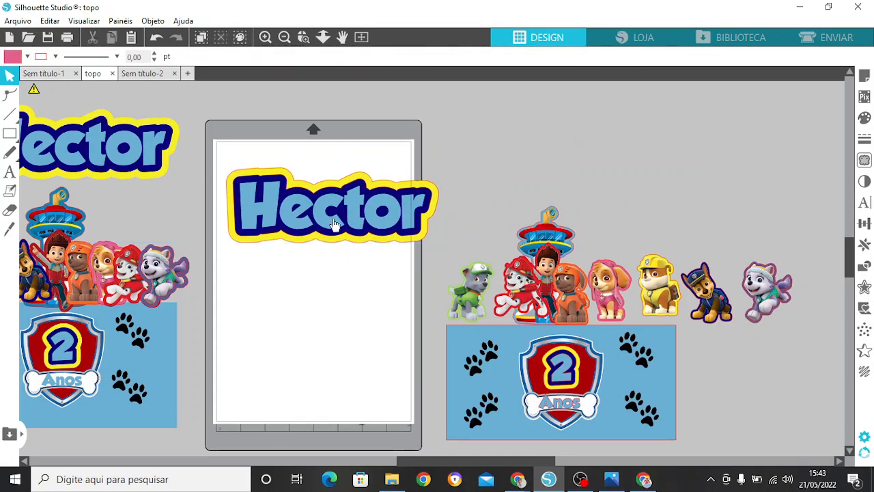
{"action": "right_click", "coordinate": [335, 226]}
{"action": "left_click", "coordinate": [371, 352]}
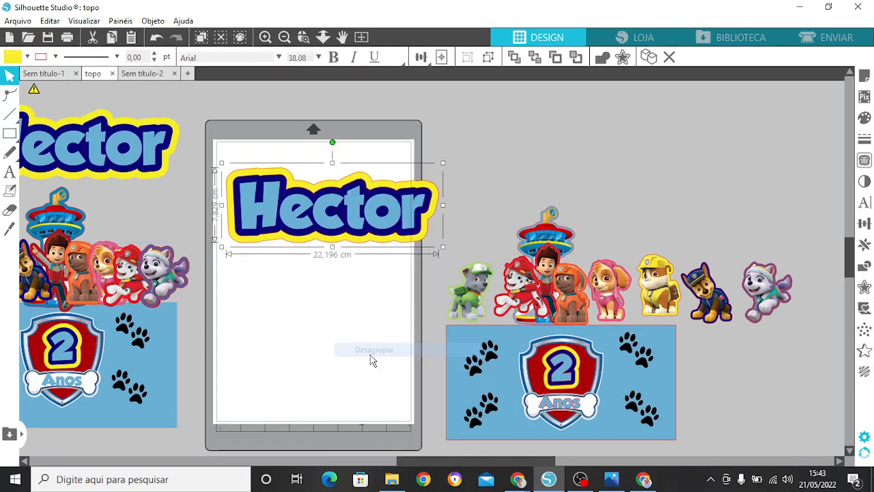
Step: Separate the name's layers on the page, with the light blue lettering at the top and the dark blue and yellow outlines below it
{"action": "left_click", "coordinate": [335, 251]}
{"action": "left_click_drag", "start_coordinate": [335, 232], "coordinate": [321, 288]}
{"action": "left_click", "coordinate": [332, 228]}
{"action": "left_click_drag", "start_coordinate": [332, 228], "coordinate": [321, 357]}
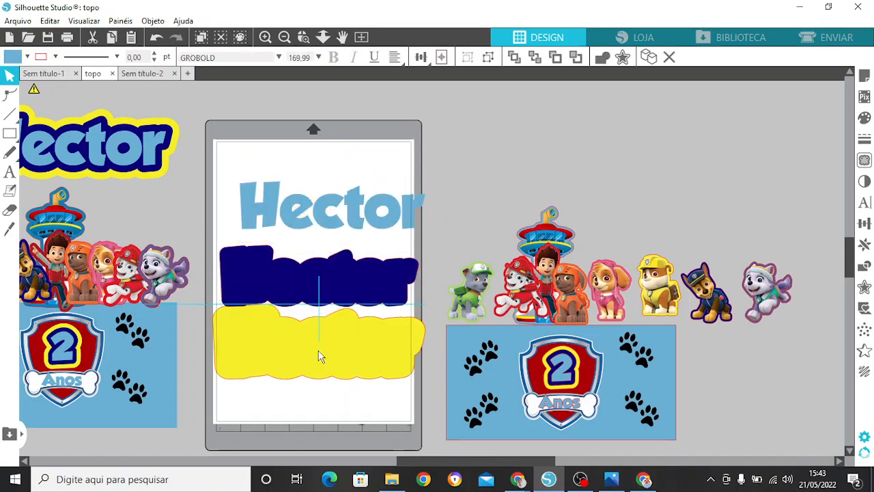
{"action": "left_click_drag", "start_coordinate": [332, 224], "coordinate": [325, 189]}
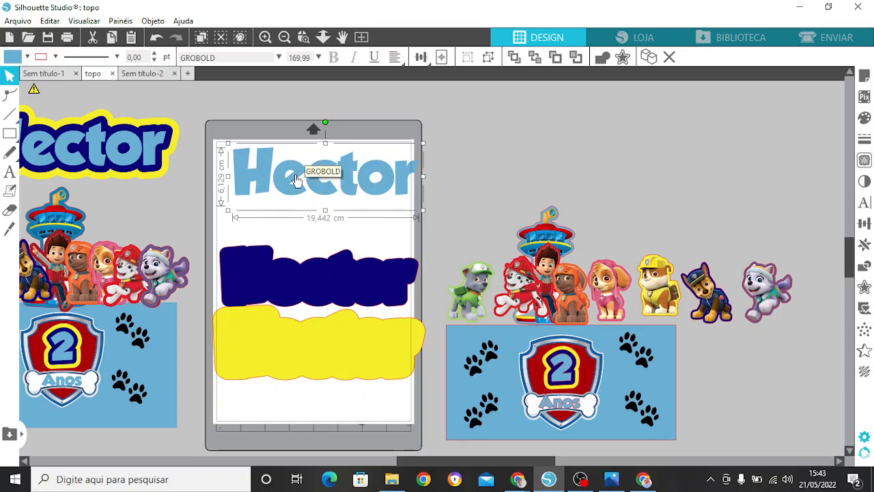
{"action": "mouse_move", "coordinate": [296, 179]}
{"action": "left_mouse_down"}
{"action": "mouse_move", "coordinate": [345, 167]}
{"action": "mouse_move", "coordinate": [286, 179]}
{"action": "left_mouse_up"}
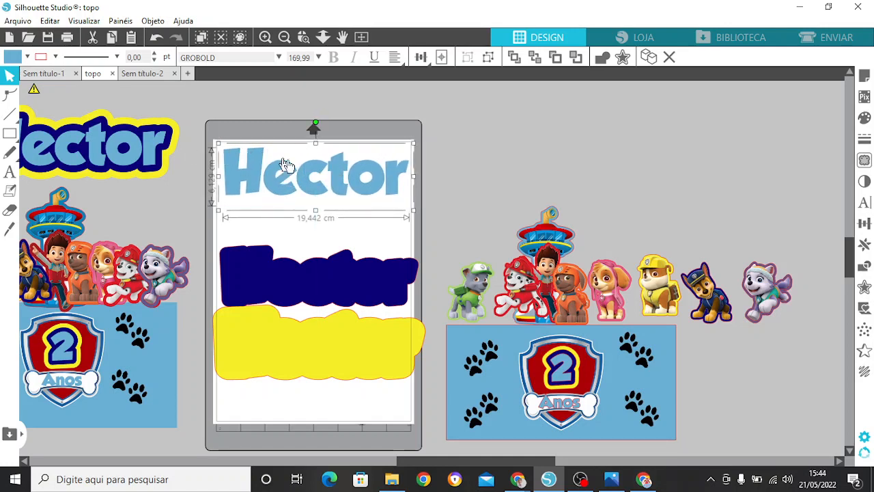
Step: Create a rounded 0.3 cm offset around the light blue name lettering
{"action": "left_click", "coordinate": [864, 287]}
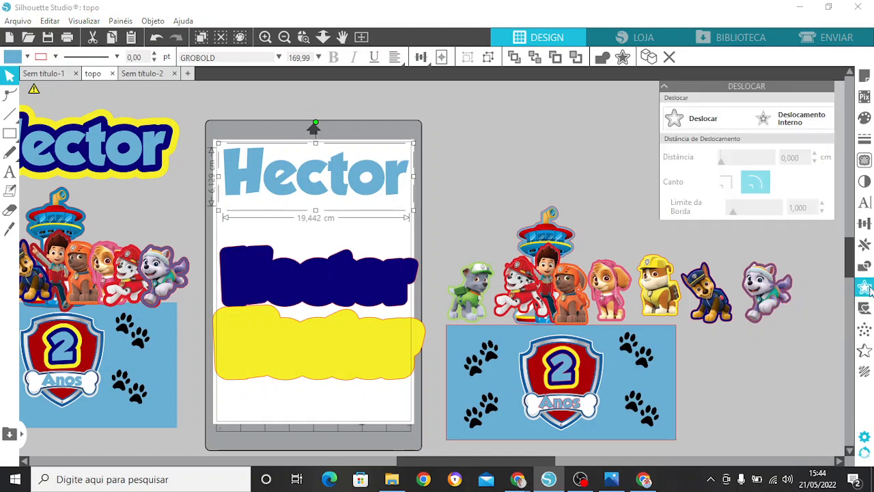
{"action": "left_click", "coordinate": [675, 120]}
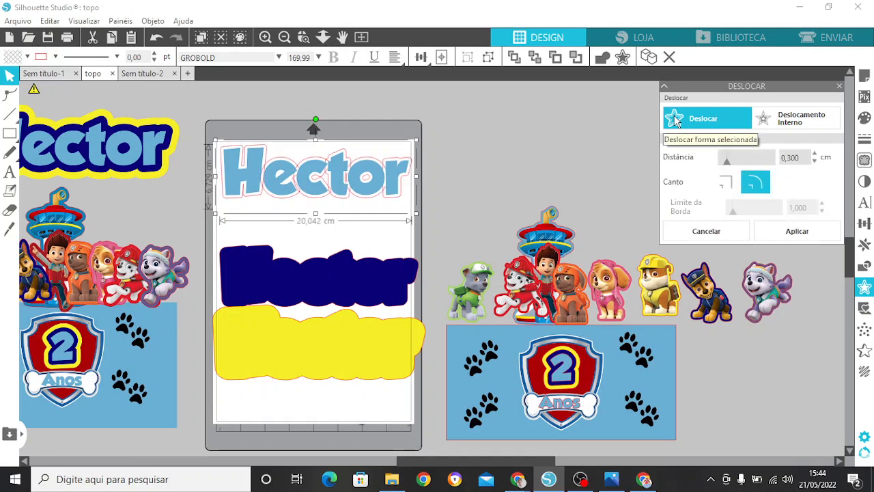
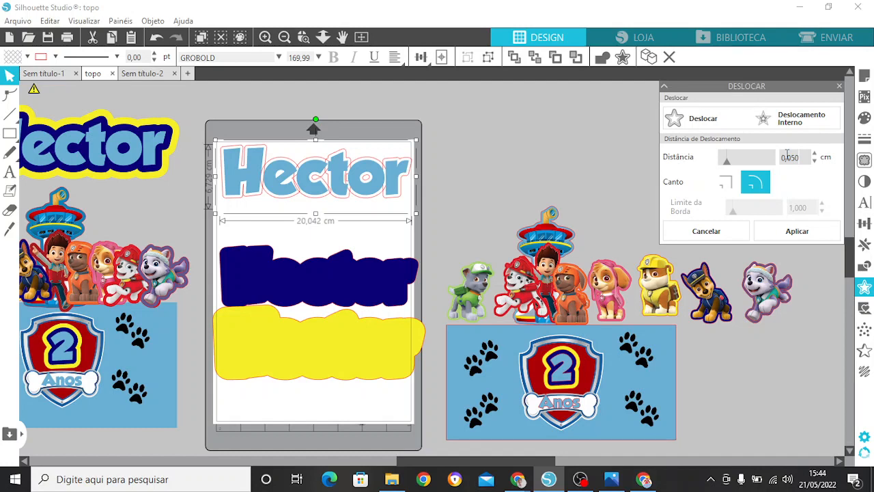
Step: Apply a rounded 0.05 cm offset around the light blue name lettering and set the new outline's thickness to 1 pt
{"action": "left_click", "coordinate": [786, 236]}
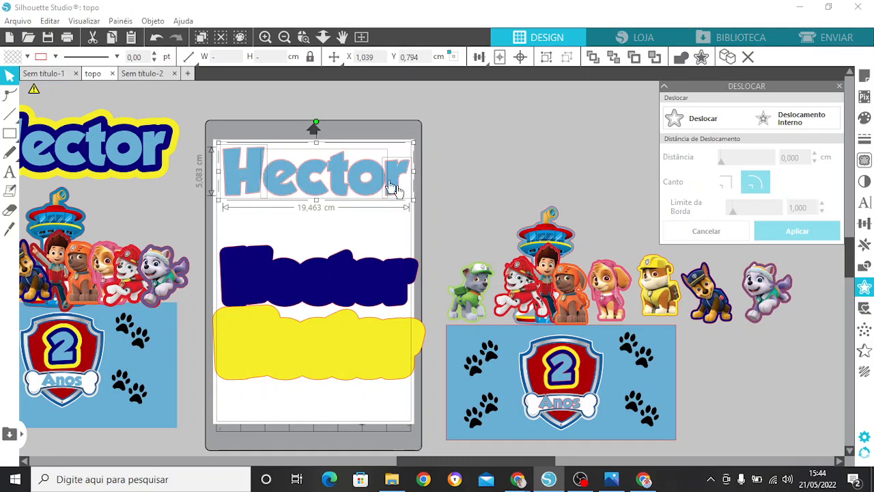
{"action": "left_click", "coordinate": [265, 37]}
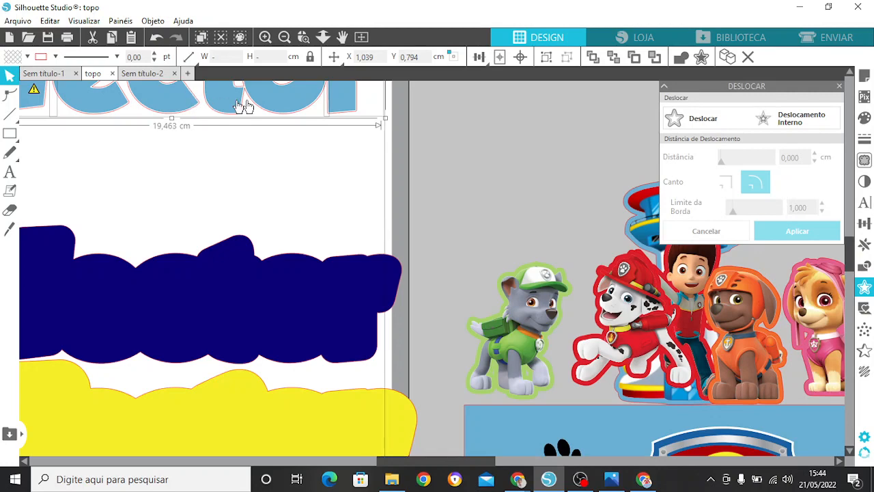
{"action": "left_click_drag", "start_coordinate": [850, 247], "coordinate": [847, 231]}
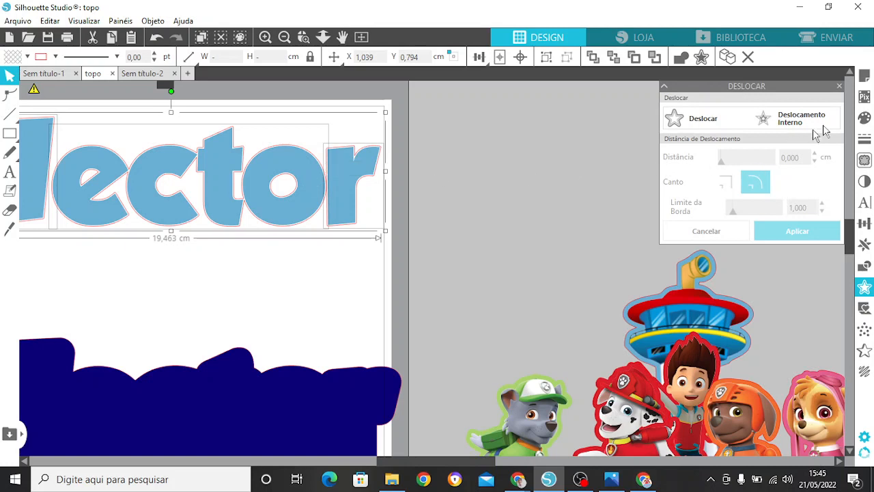
{"action": "left_click", "coordinate": [865, 139]}
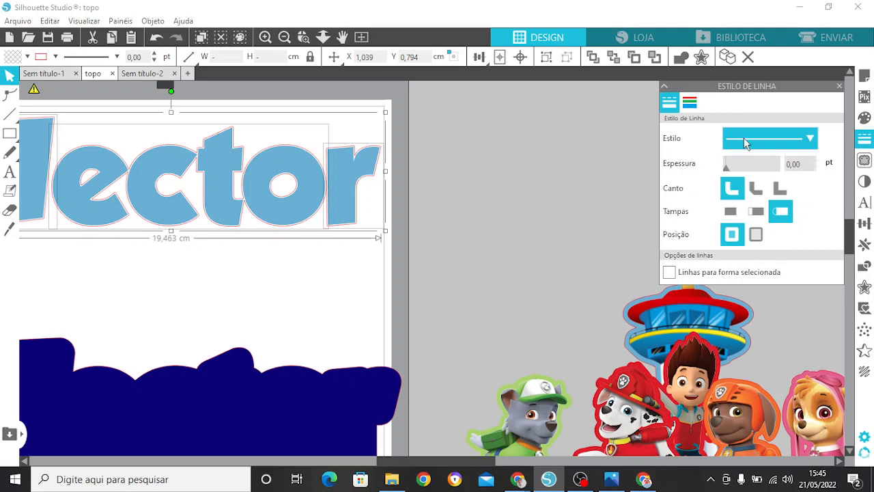
{"action": "left_click", "coordinate": [799, 163]}
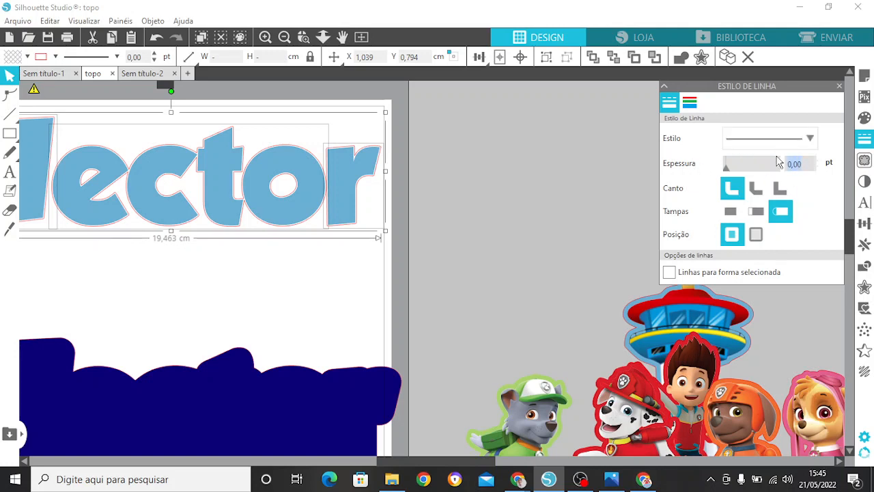
{"action": "type", "text": "1"}
{"action": "key", "text": "Return"}
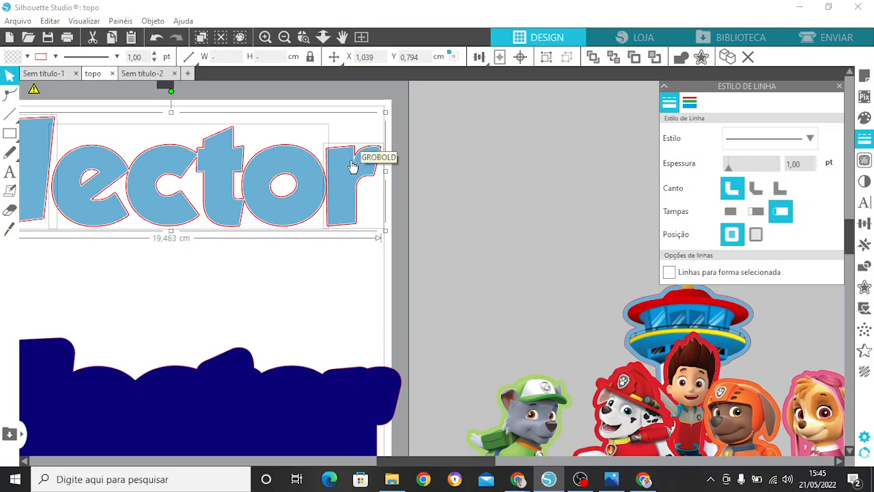
Step: Colour the name's offset outline light blue, 6AAFD3, to match the lettering, and deselect it
{"action": "left_click", "coordinate": [690, 103]}
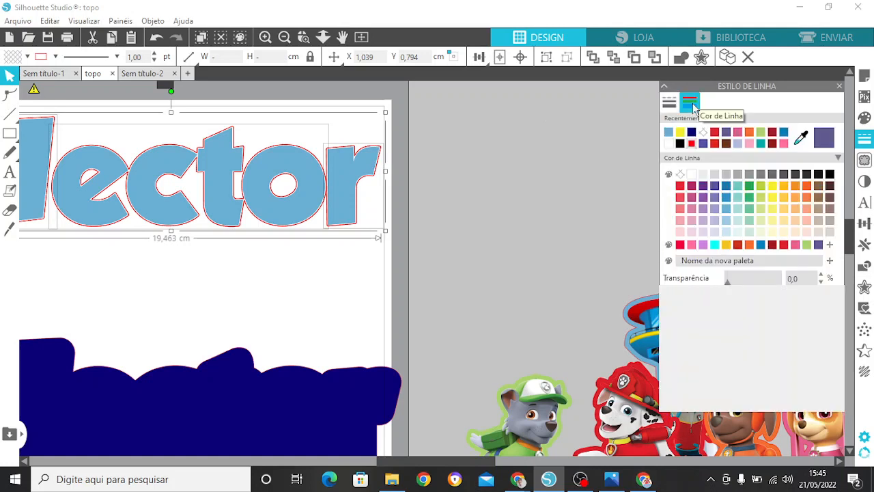
{"action": "left_click", "coordinate": [670, 134]}
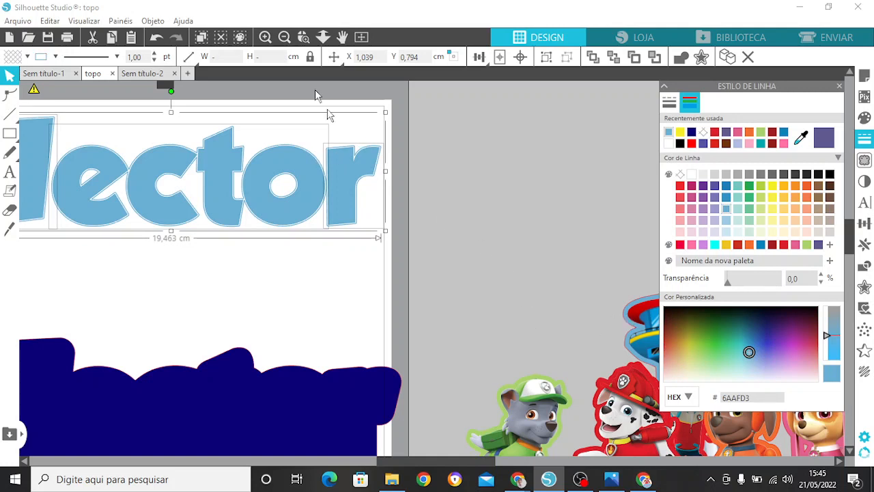
{"action": "left_click", "coordinate": [289, 41]}
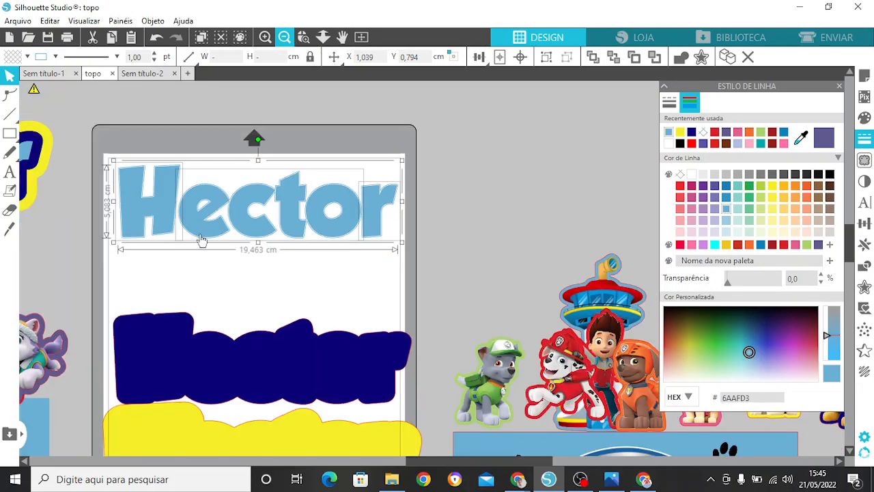
{"action": "left_click", "coordinate": [343, 217]}
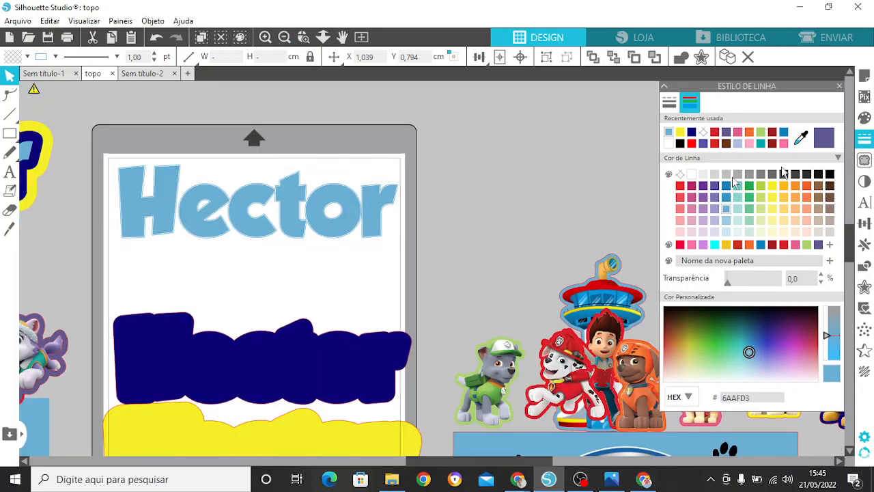
Step: Move the dark blue name outline up so it sits just below the light blue lettering
{"action": "scroll", "coordinate": [375, 264], "scroll_direction": "down", "scroll_amount": 2}
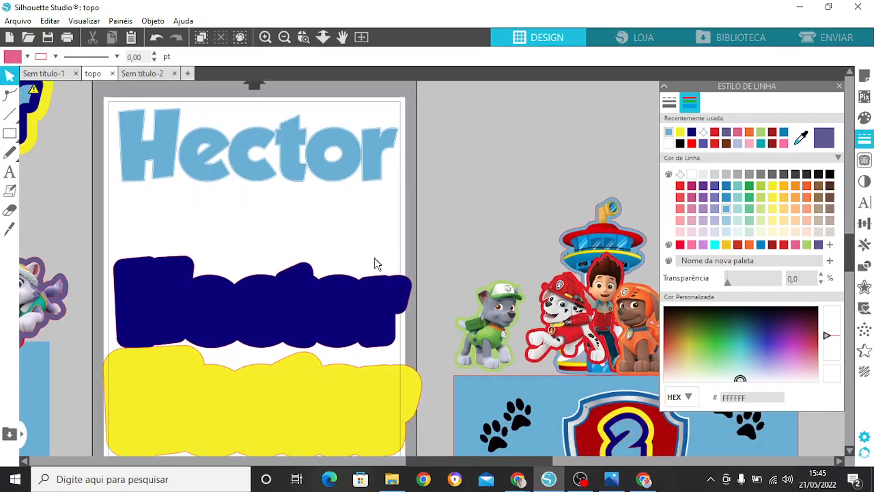
{"action": "left_click_drag", "start_coordinate": [314, 302], "coordinate": [313, 268]}
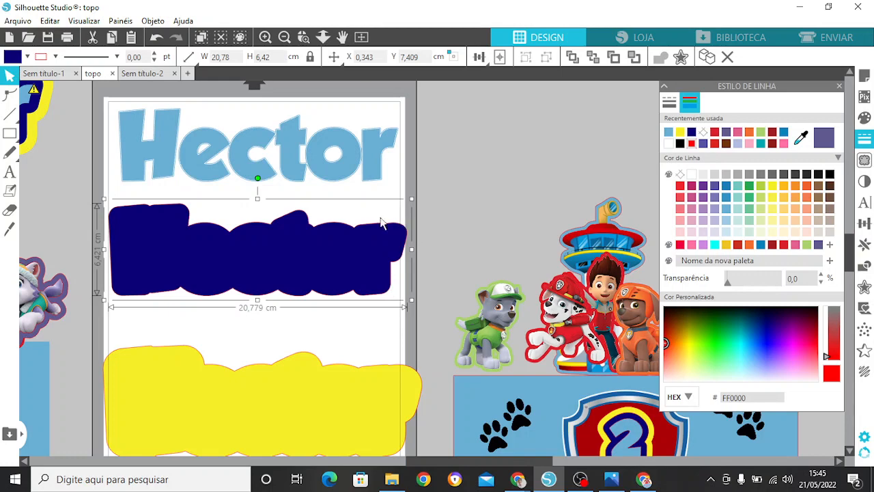
{"action": "left_click", "coordinate": [270, 40]}
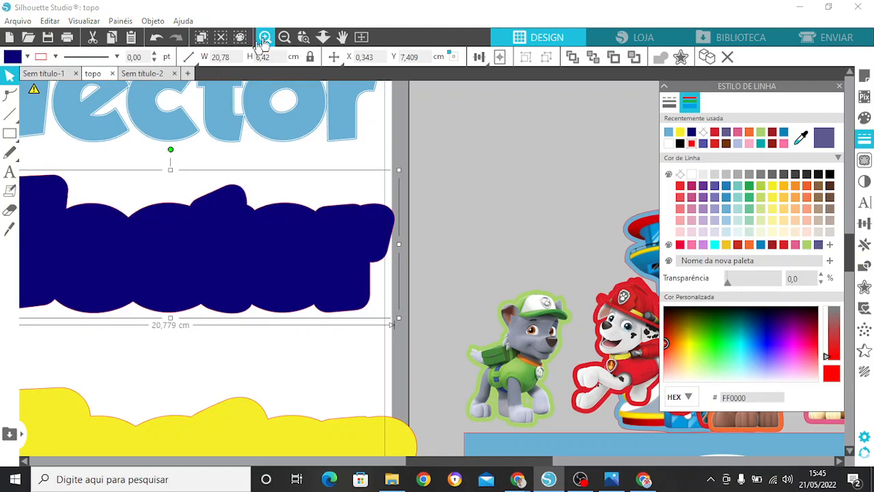
{"action": "left_click", "coordinate": [285, 38]}
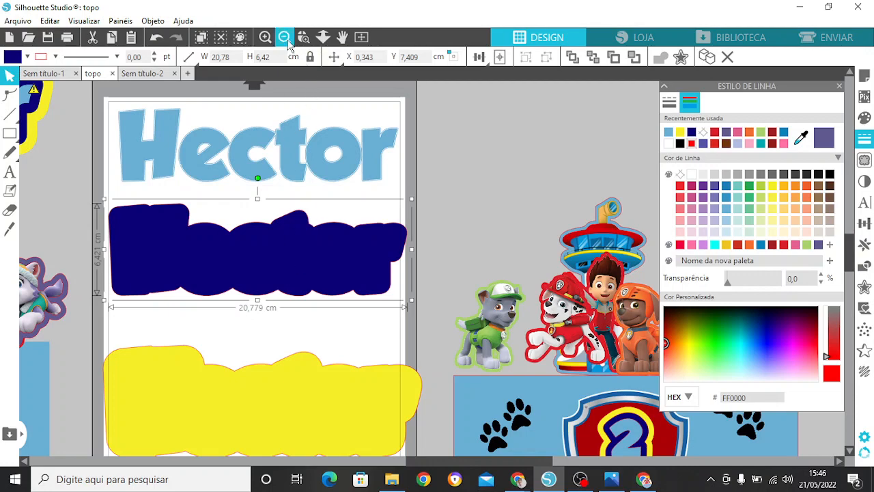
{"action": "left_click", "coordinate": [288, 43]}
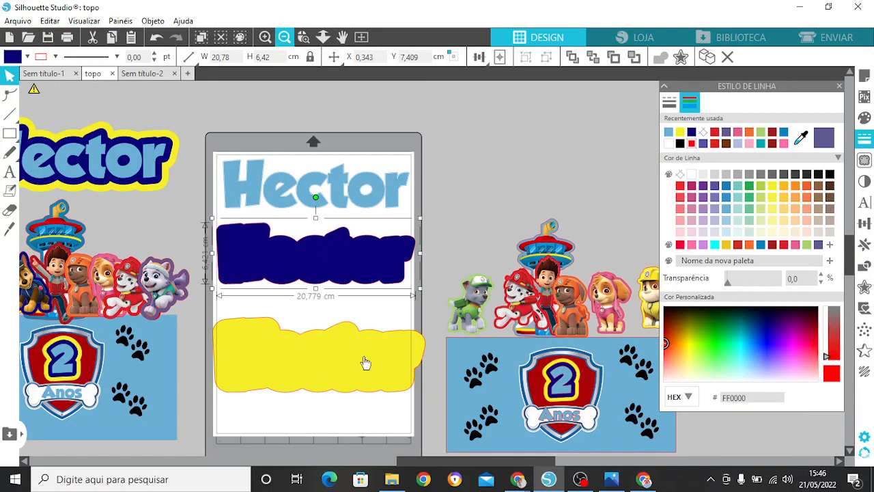
Step: Rotate the dark blue and yellow name outlines to vertical and place them side by side below the light blue lettering
{"action": "left_click_drag", "start_coordinate": [336, 371], "coordinate": [603, 135]}
{"action": "left_click_drag", "start_coordinate": [257, 243], "coordinate": [265, 300]}
{"action": "left_click_drag", "start_coordinate": [320, 250], "coordinate": [267, 319]}
{"action": "left_click_drag", "start_coordinate": [335, 321], "coordinate": [257, 321]}
{"action": "left_click_drag", "start_coordinate": [530, 186], "coordinate": [296, 298]}
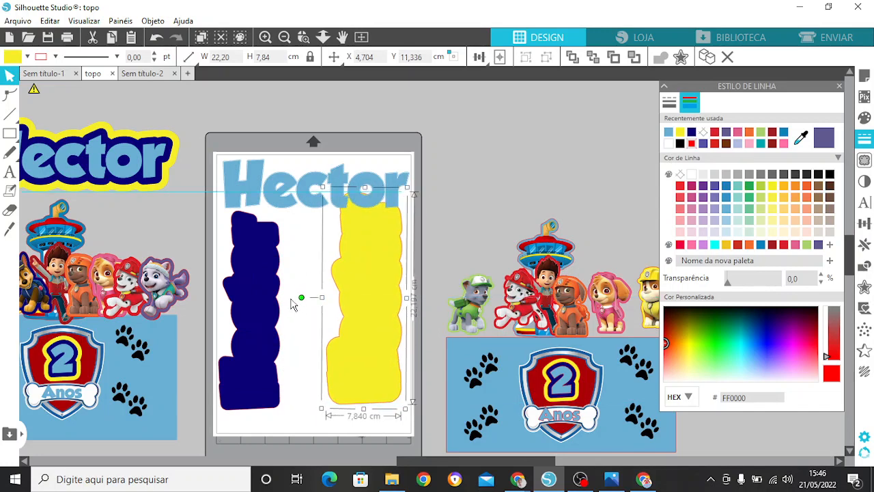
{"action": "left_click_drag", "start_coordinate": [385, 277], "coordinate": [340, 302]}
{"action": "left_click", "coordinate": [426, 269]}
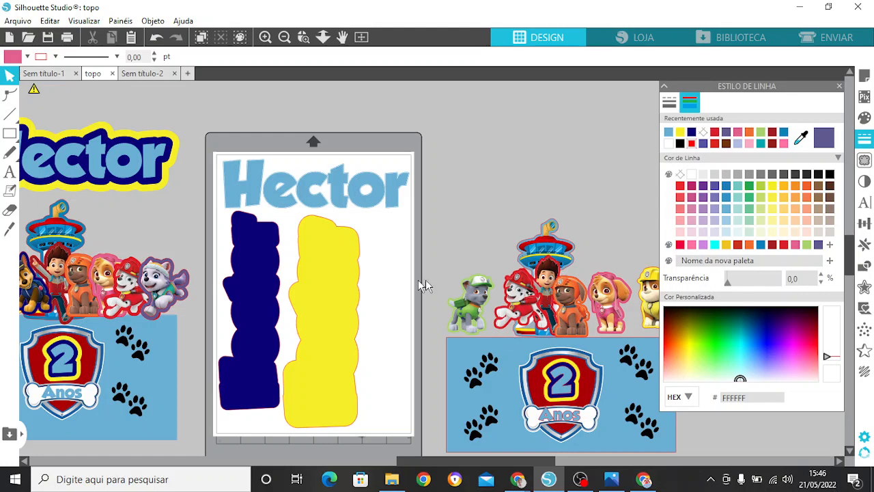
Step: Move the number 2 from the shield onto the page beside the yellow outline and ungroup it
{"action": "left_click_drag", "start_coordinate": [565, 380], "coordinate": [394, 253]}
{"action": "right_click", "coordinate": [394, 253]}
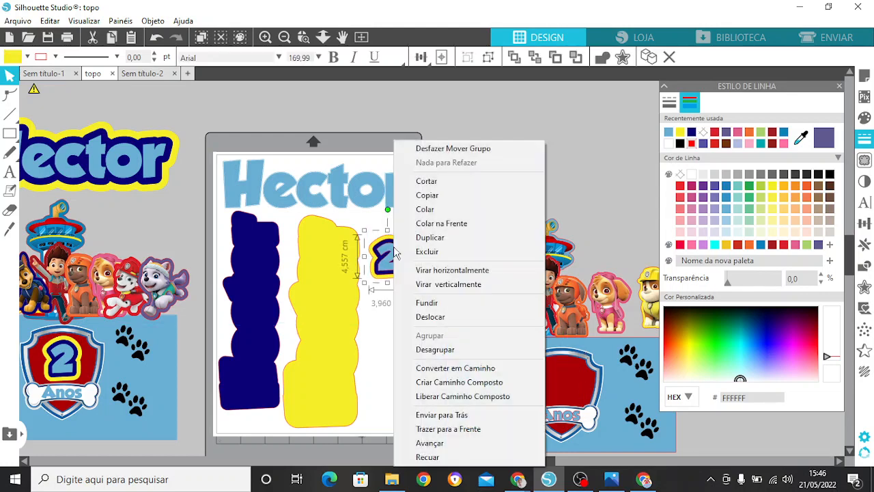
{"action": "left_click", "coordinate": [436, 350]}
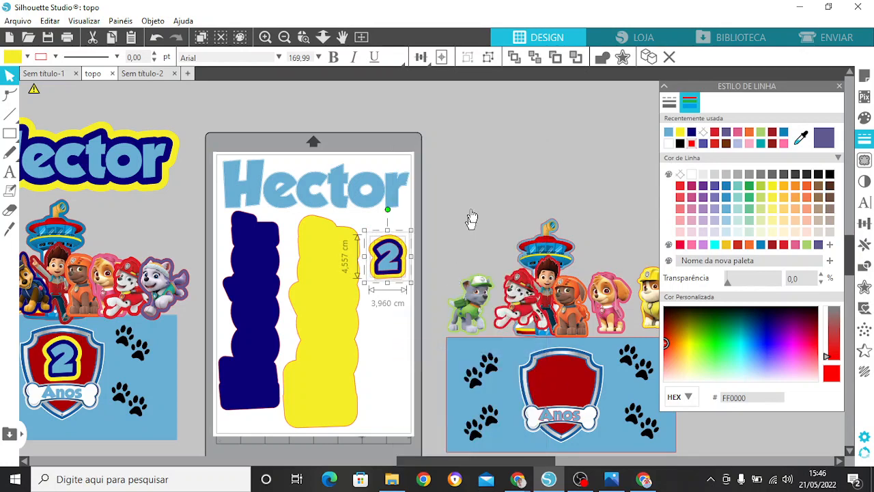
Step: Separate the number's layers by moving the light blue 2 and its dark blue outline below the yellow one
{"action": "left_click", "coordinate": [386, 270]}
{"action": "left_click_drag", "start_coordinate": [388, 259], "coordinate": [384, 335]}
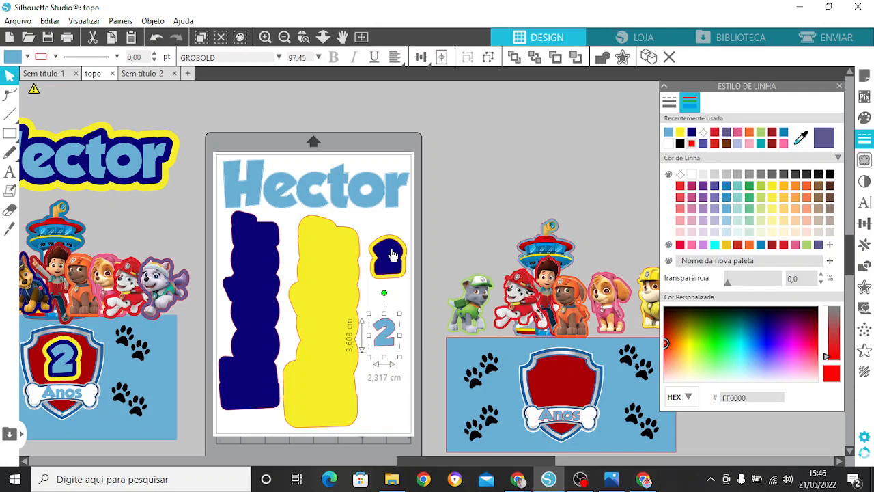
{"action": "left_click_drag", "start_coordinate": [393, 255], "coordinate": [388, 366]}
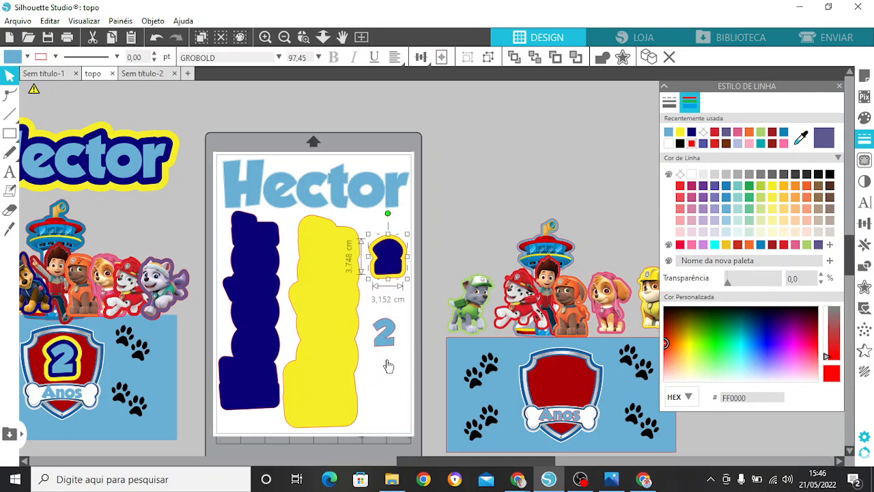
{"action": "left_click", "coordinate": [462, 249]}
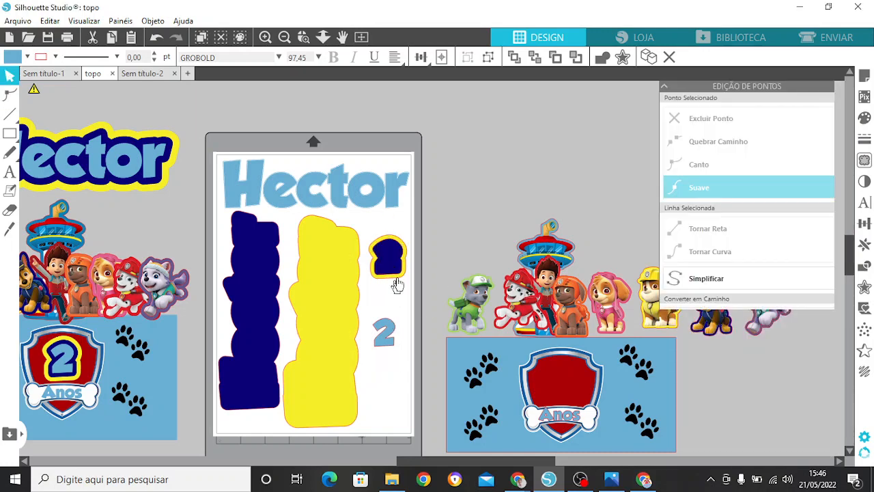
{"action": "left_click", "coordinate": [397, 270]}
{"action": "left_click_drag", "start_coordinate": [391, 256], "coordinate": [383, 383]}
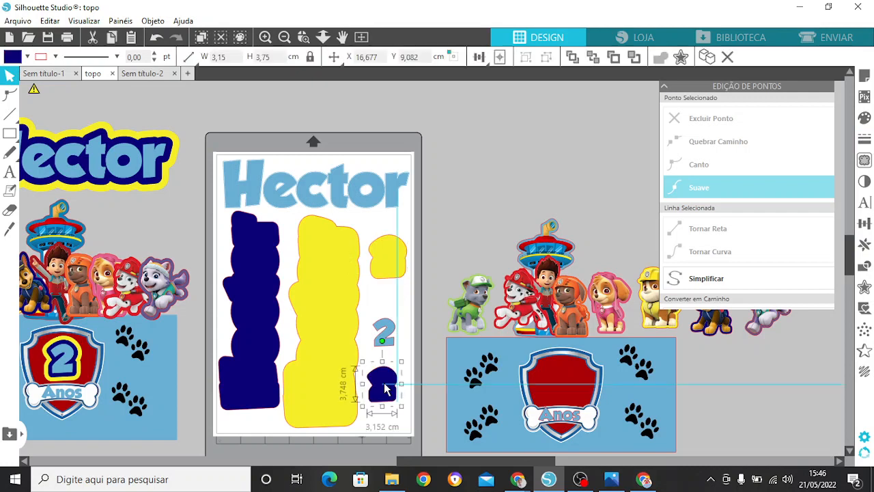
Step: Stack the number's three layers closely in a column, with yellow on top, the light blue 2 in the middle and dark blue below
{"action": "left_click", "coordinate": [388, 275]}
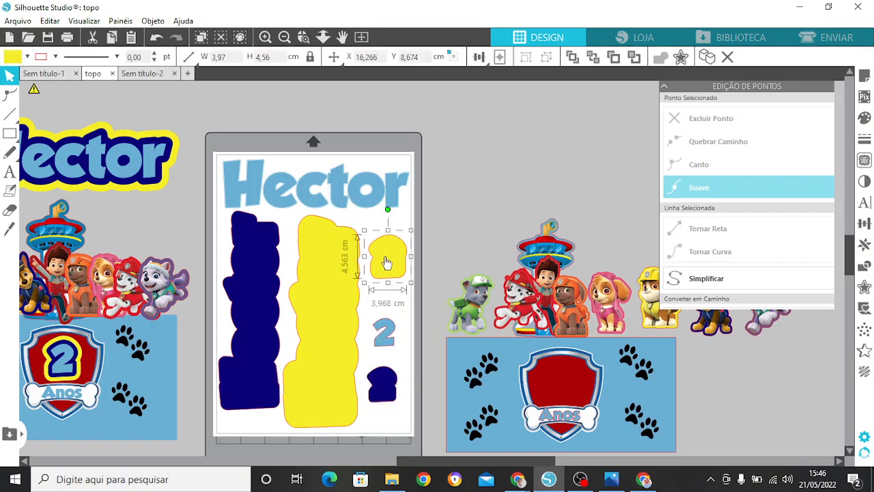
{"action": "left_click_drag", "start_coordinate": [386, 263], "coordinate": [386, 253]}
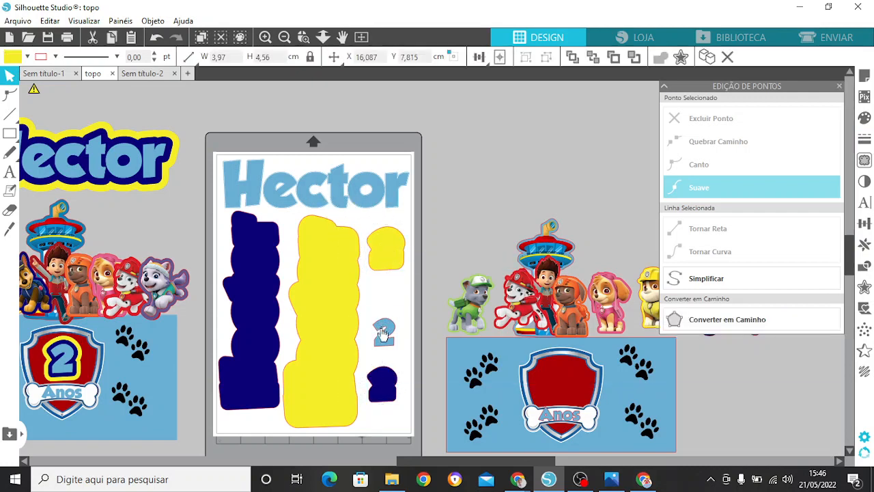
{"action": "left_click_drag", "start_coordinate": [384, 332], "coordinate": [386, 292]}
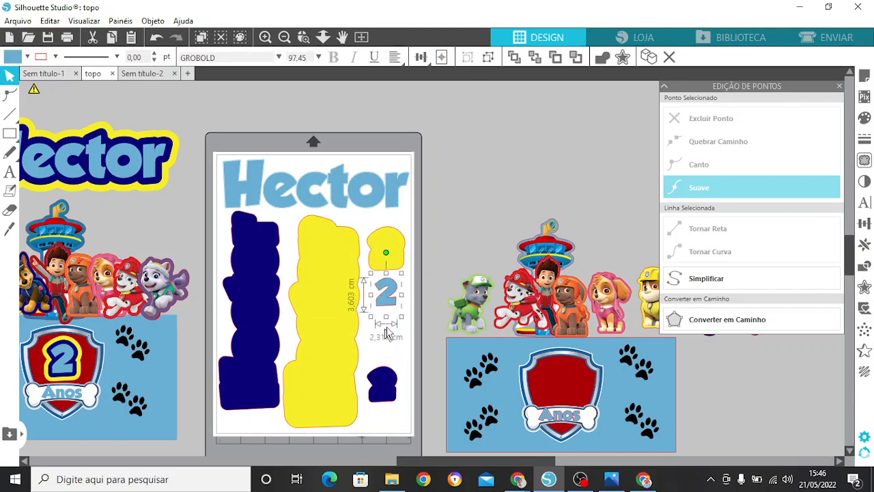
{"action": "left_click_drag", "start_coordinate": [389, 374], "coordinate": [390, 320]}
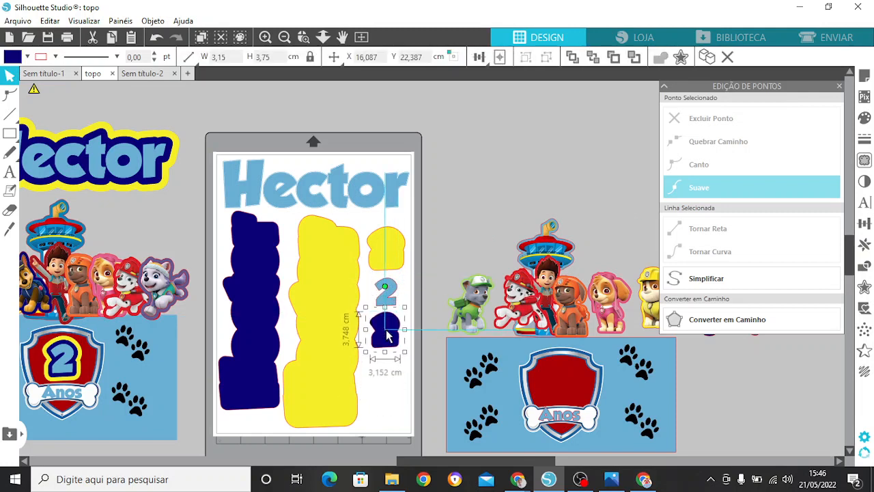
{"action": "left_click", "coordinate": [384, 386]}
{"action": "left_click", "coordinate": [840, 86]}
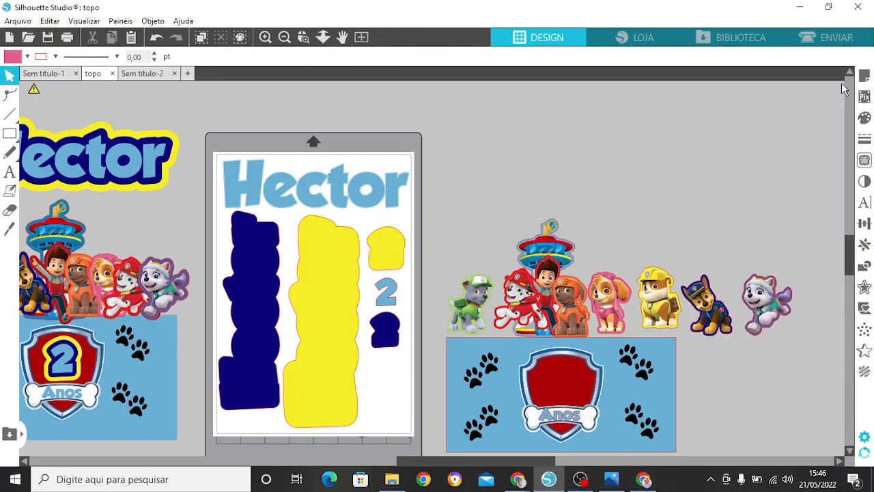
Step: Move the two paw-print pairs from the left side of the blue rectangle onto the page below the number's layers
{"action": "left_click_drag", "start_coordinate": [491, 374], "coordinate": [391, 375]}
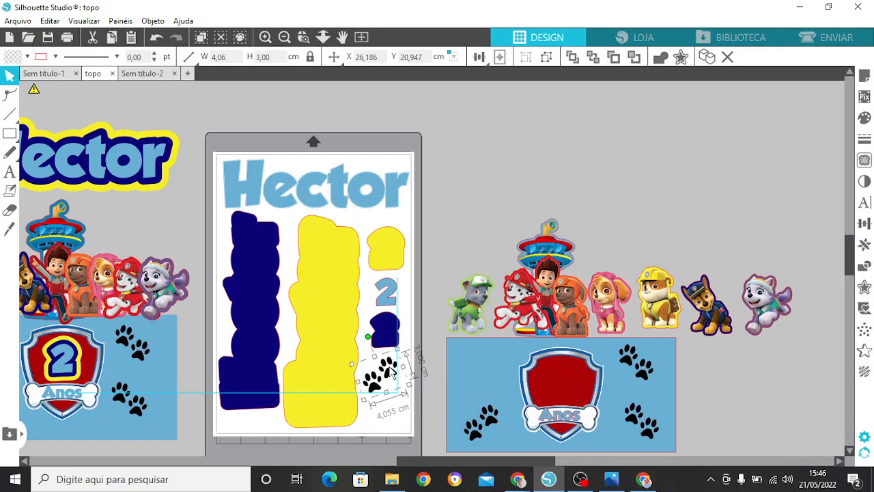
{"action": "left_click", "coordinate": [492, 420]}
{"action": "left_click_drag", "start_coordinate": [493, 429], "coordinate": [397, 411]}
{"action": "left_click", "coordinate": [440, 376]}
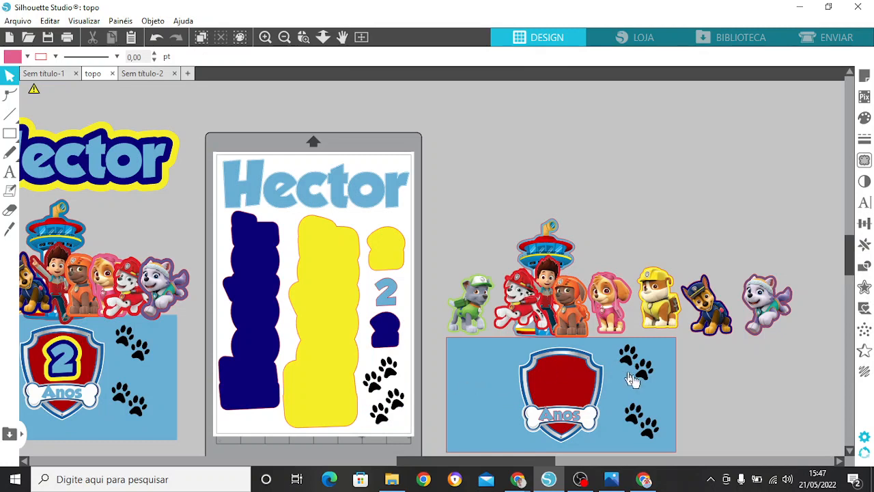
Step: Create a rounded 0.1 cm offset around the upper paw-print pair on the page
{"action": "left_click", "coordinate": [388, 372]}
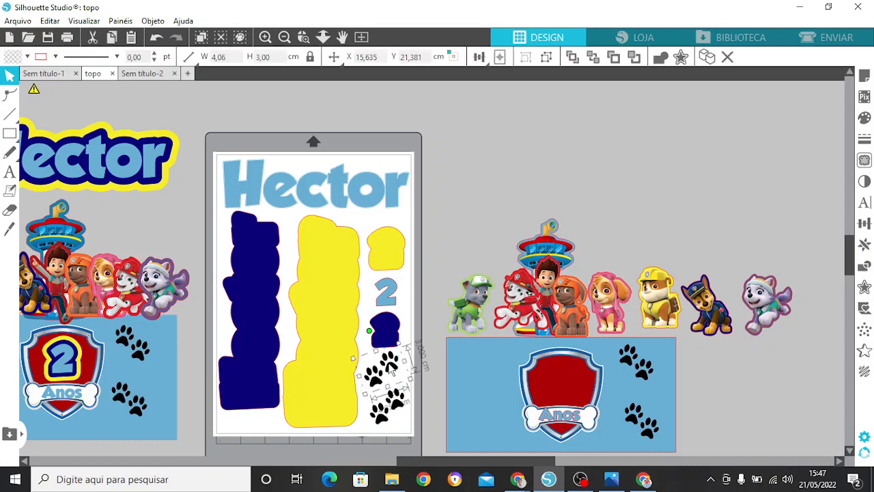
{"action": "left_click", "coordinate": [865, 287]}
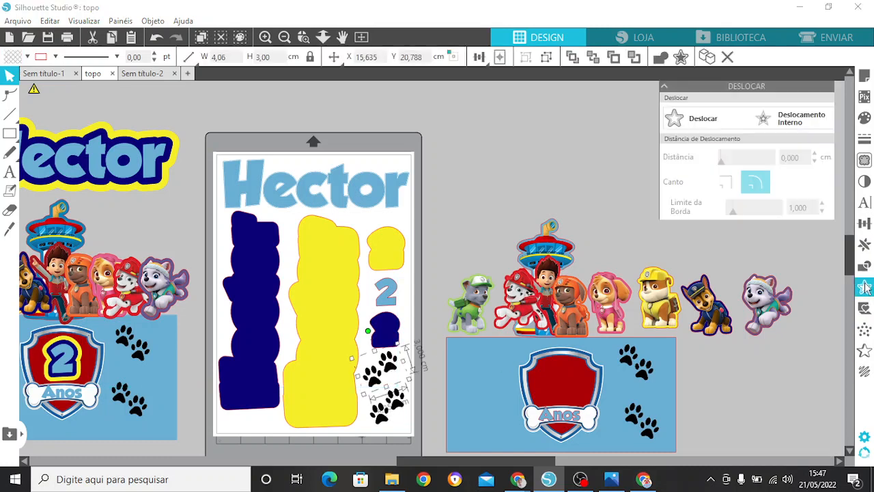
{"action": "left_click", "coordinate": [745, 128]}
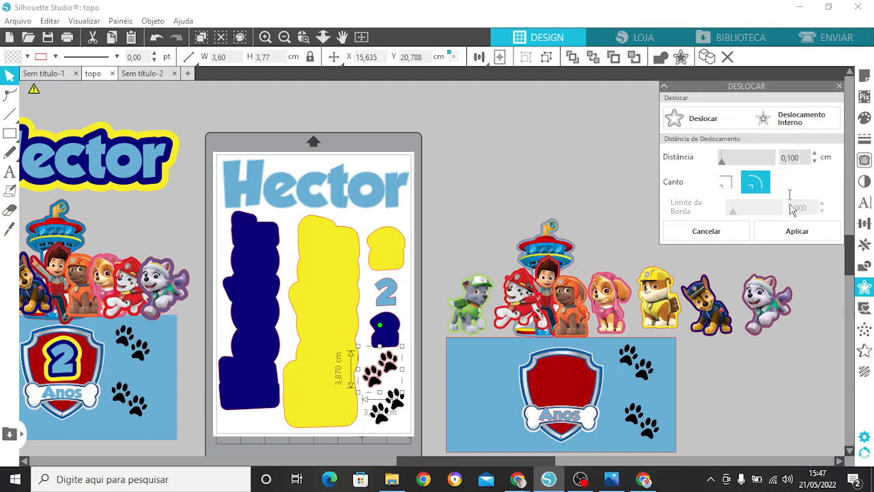
{"action": "left_click", "coordinate": [797, 230]}
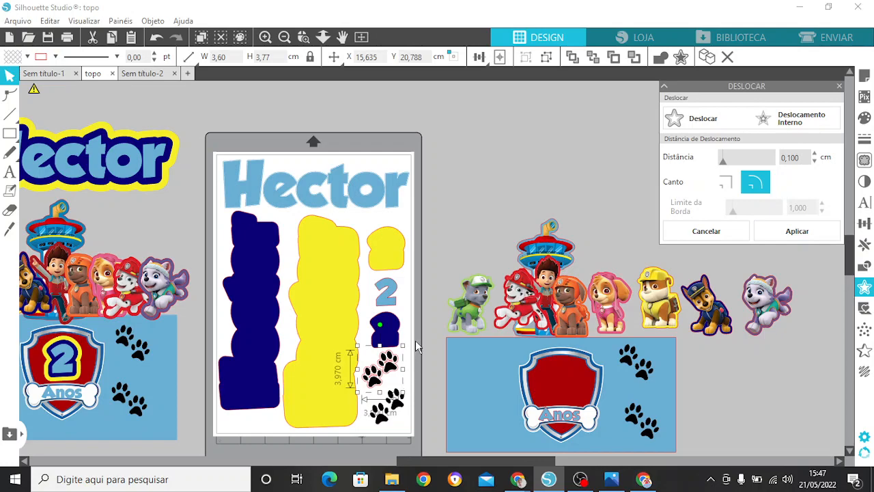
{"action": "left_click", "coordinate": [265, 37]}
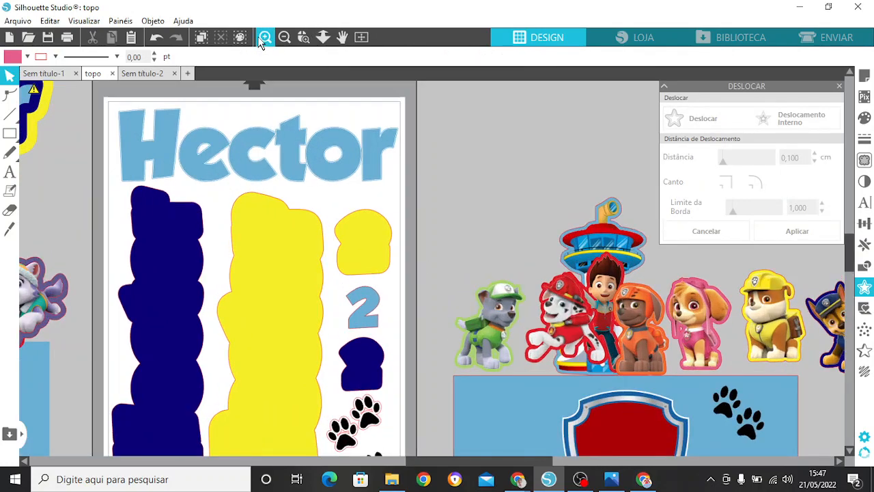
{"action": "left_click", "coordinate": [264, 39]}
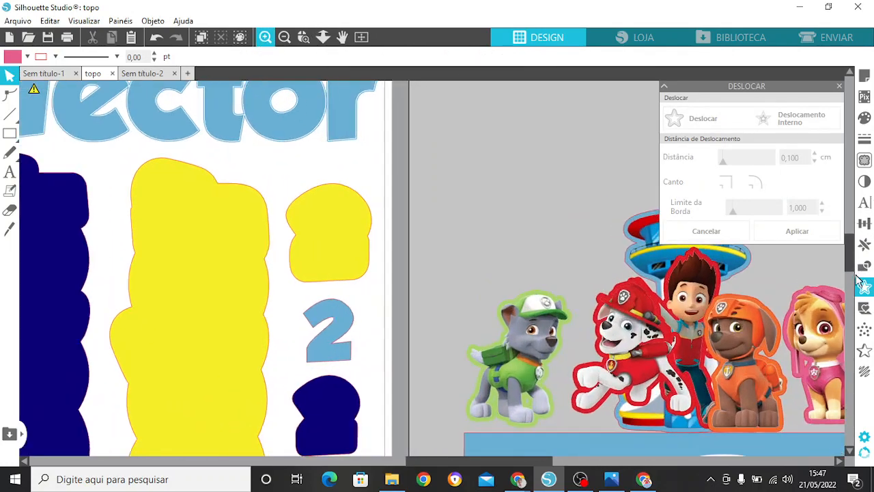
{"action": "left_click_drag", "start_coordinate": [851, 256], "coordinate": [851, 286]}
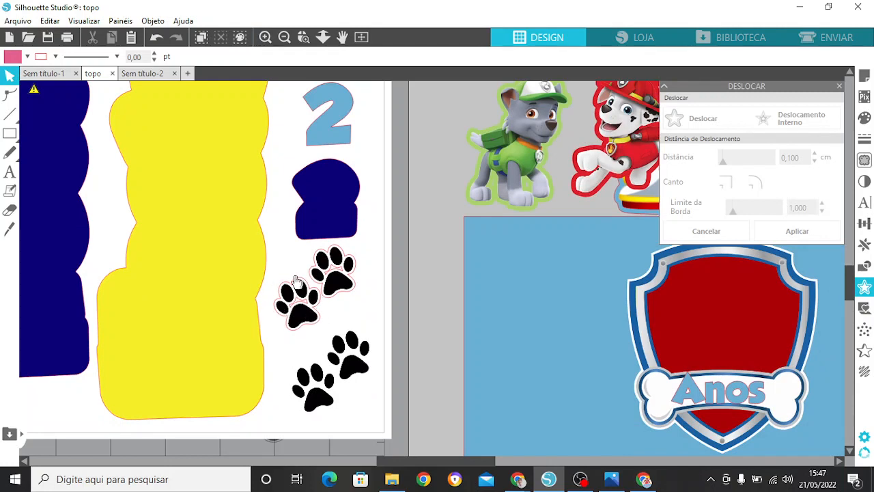
Step: Move the upper black paw pair off its offset, then release the upper paw outline's compound path and delete its small inner shape
{"action": "left_click", "coordinate": [265, 37]}
{"action": "left_click", "coordinate": [265, 37]}
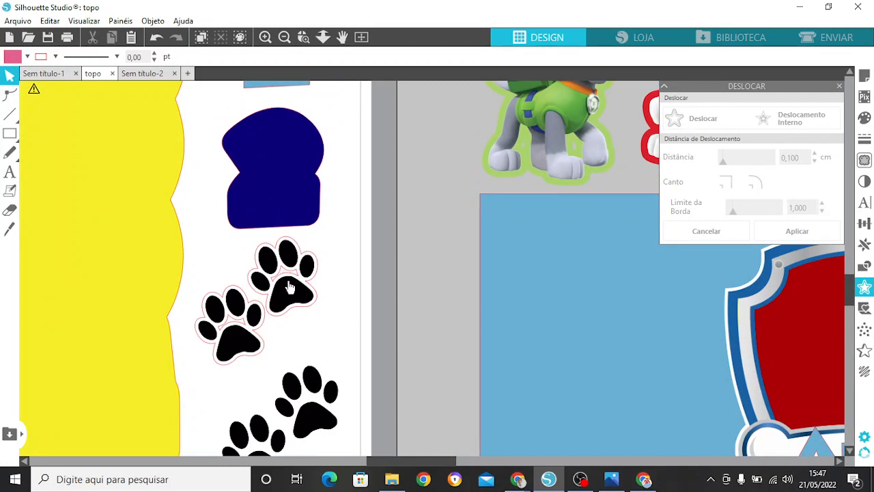
{"action": "left_click_drag", "start_coordinate": [290, 288], "coordinate": [405, 295]}
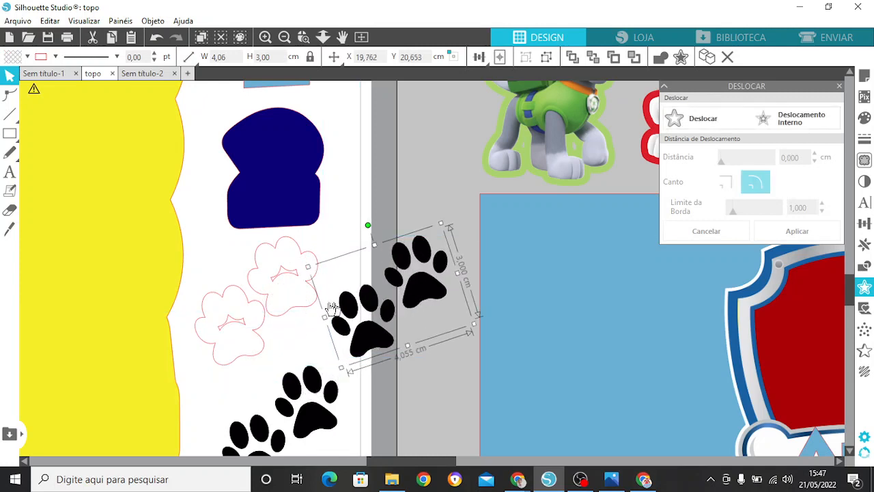
{"action": "left_click", "coordinate": [281, 278]}
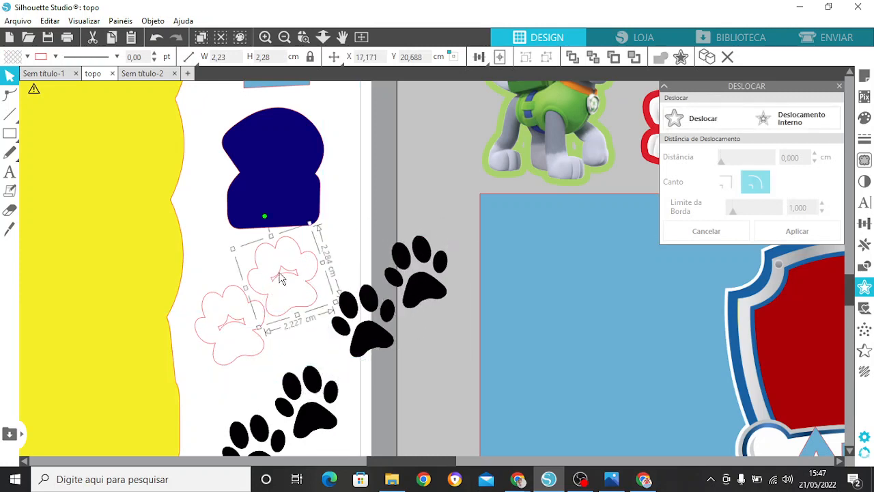
{"action": "right_click", "coordinate": [295, 275]}
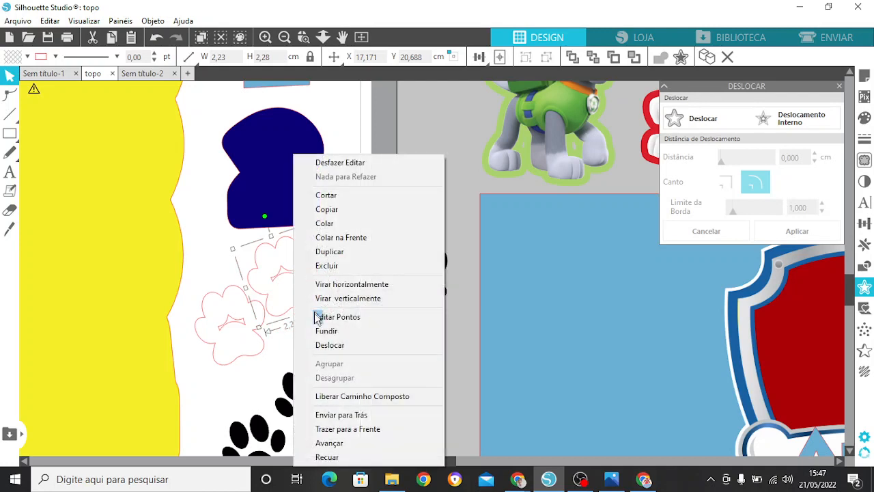
{"action": "left_click", "coordinate": [344, 395]}
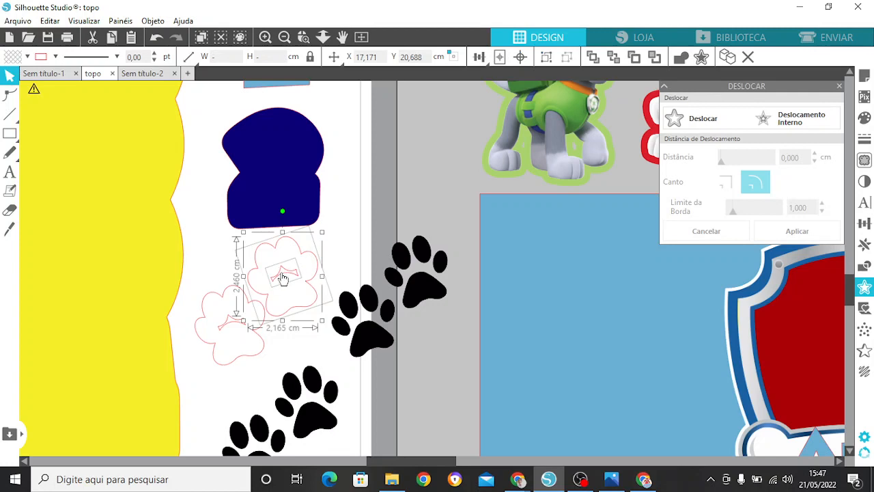
{"action": "left_click", "coordinate": [362, 234]}
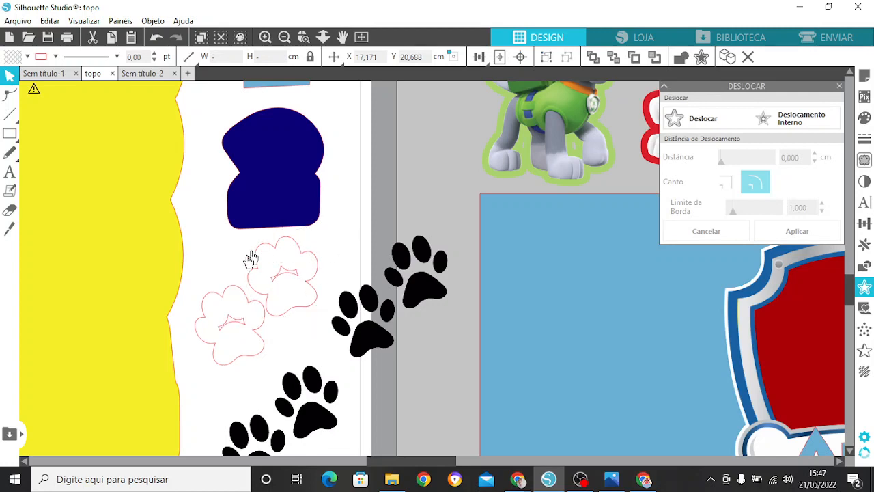
{"action": "left_click", "coordinate": [285, 278]}
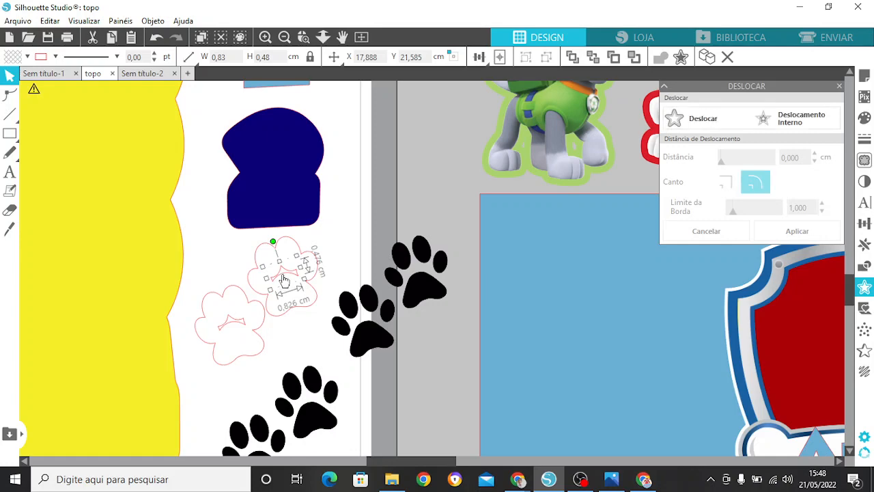
Step: Release the lower paw outline's compound path, delete its small inner shape, and move the black paw pair back inside the outlines
{"action": "left_click", "coordinate": [229, 323]}
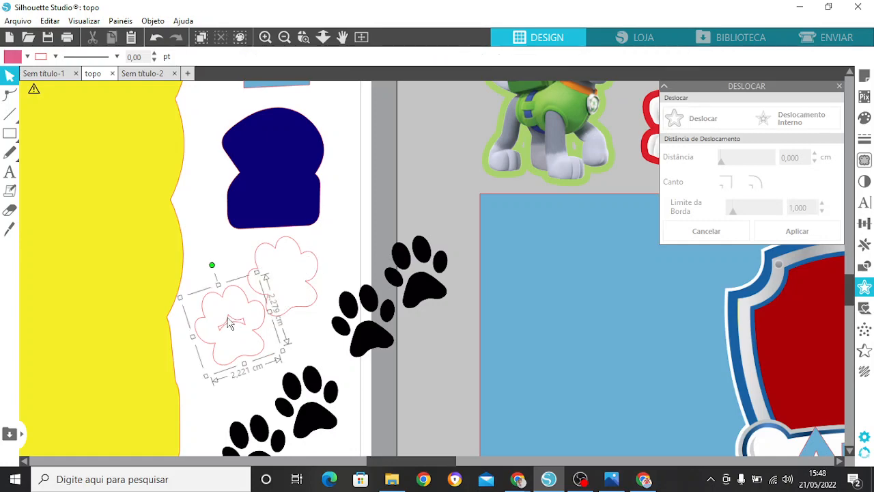
{"action": "right_click", "coordinate": [229, 324]}
{"action": "left_click", "coordinate": [294, 247]}
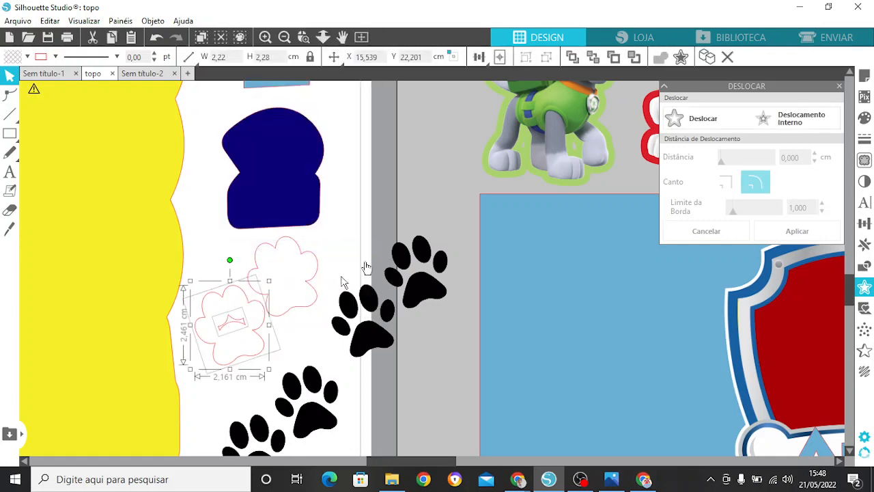
{"action": "left_click", "coordinate": [292, 300]}
{"action": "left_click", "coordinate": [221, 328]}
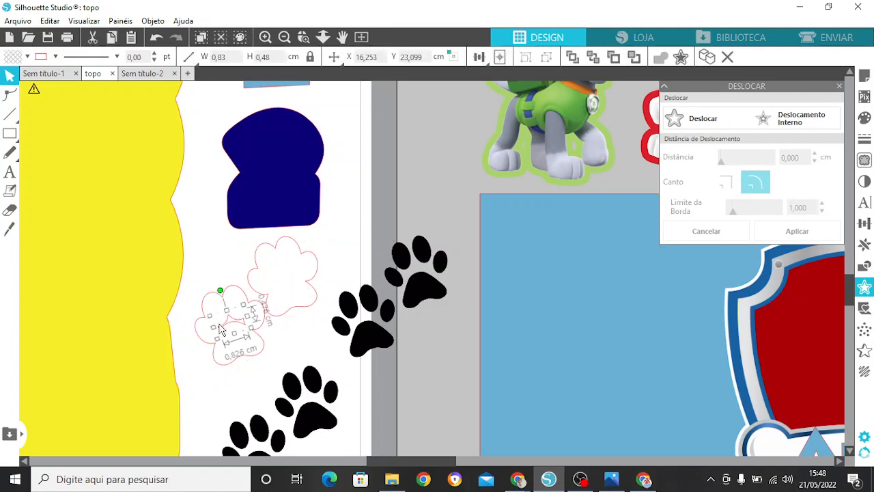
{"action": "key", "text": "Delete"}
{"action": "left_click_drag", "start_coordinate": [371, 337], "coordinate": [249, 335]}
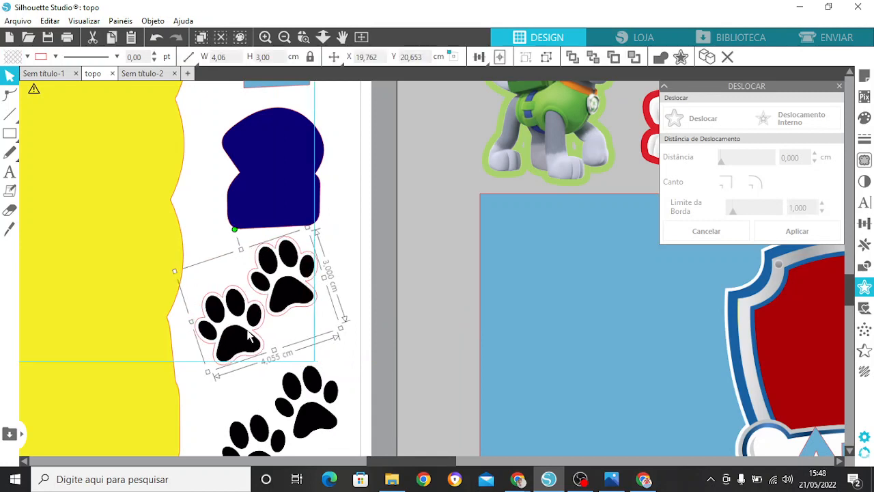
{"action": "left_click", "coordinate": [391, 276]}
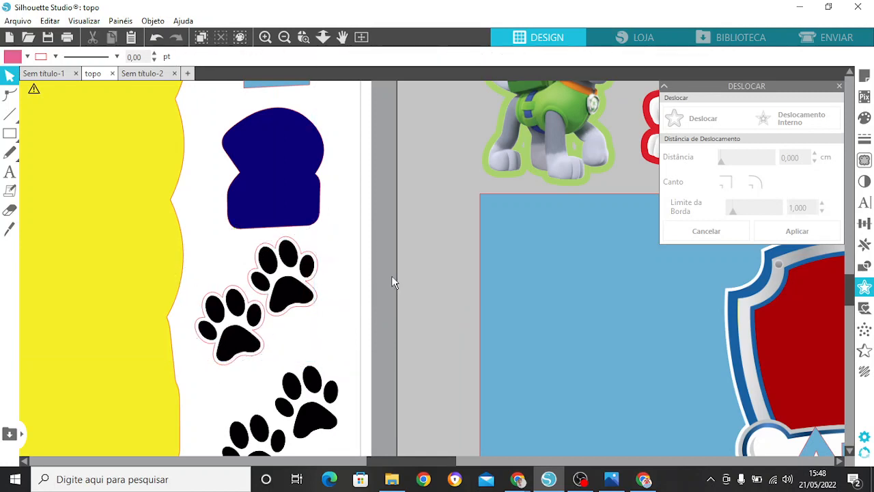
Step: Set the line thickness of both paw offset outlines to 1.00 pt
{"action": "left_click", "coordinate": [317, 260]}
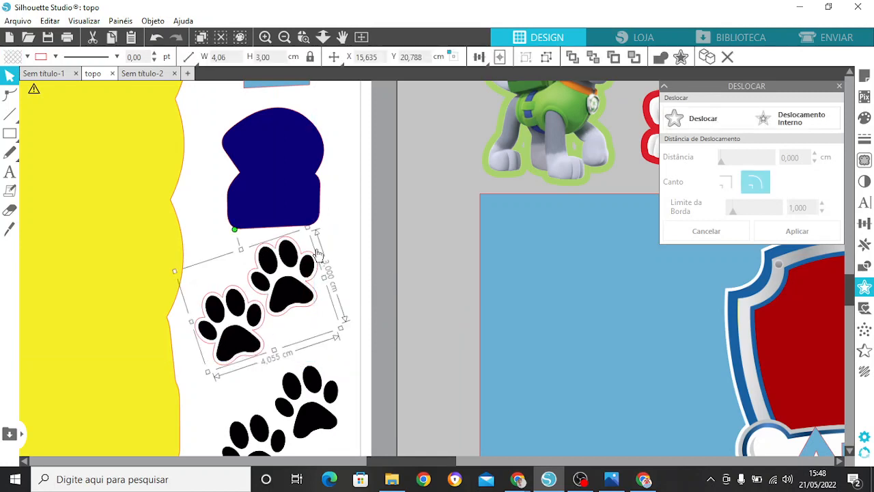
{"action": "left_click", "coordinate": [318, 255]}
{"action": "left_click", "coordinate": [855, 141]}
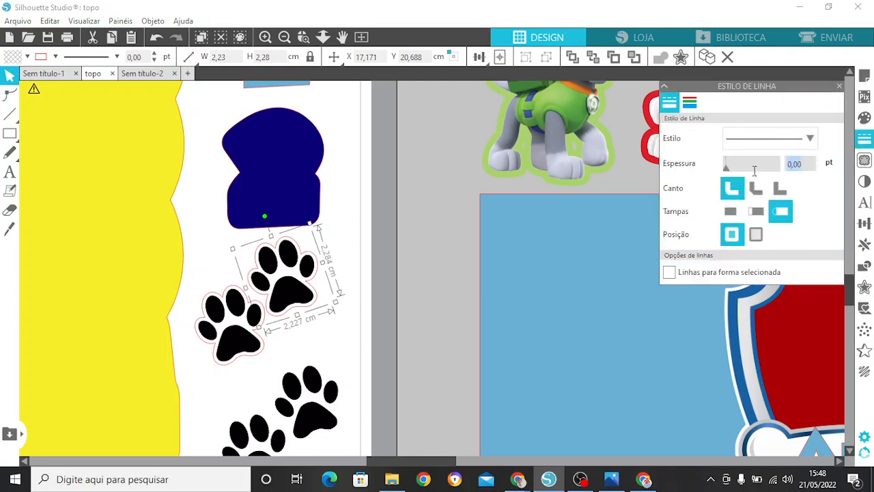
{"action": "left_click", "coordinate": [756, 170]}
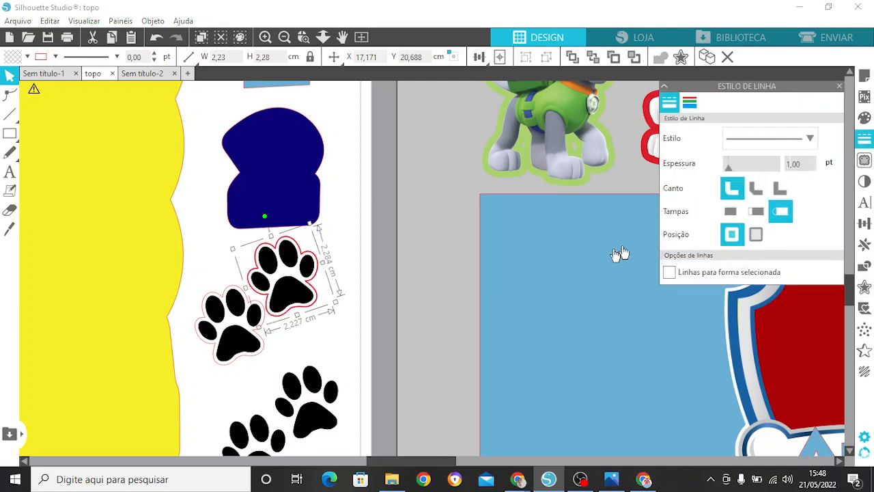
{"action": "left_click", "coordinate": [257, 311]}
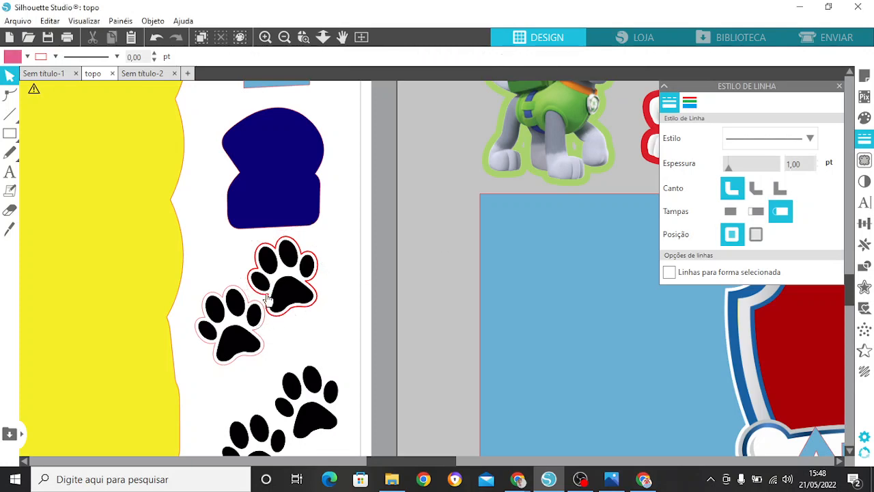
{"action": "left_click", "coordinate": [270, 344]}
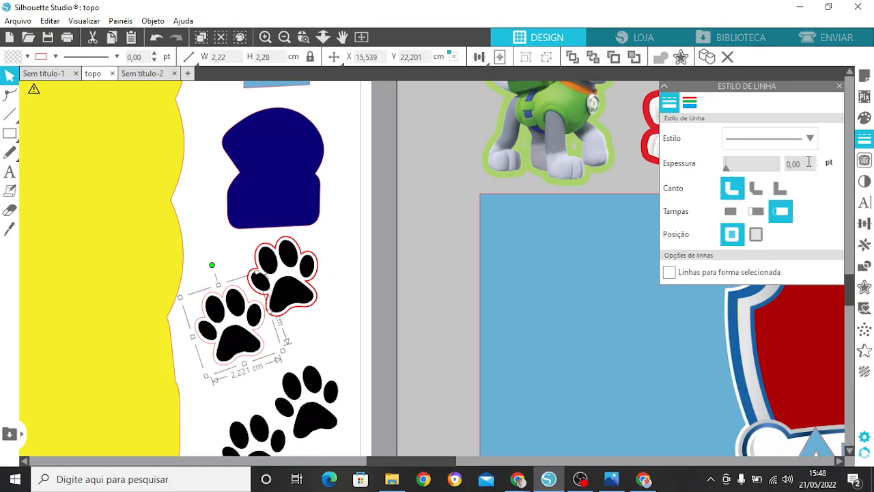
{"action": "left_click", "coordinate": [772, 164]}
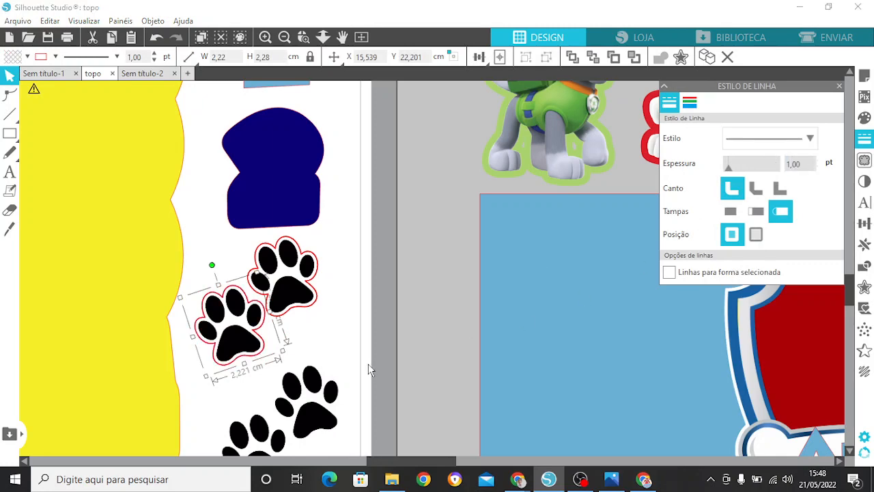
{"action": "left_click", "coordinate": [369, 364]}
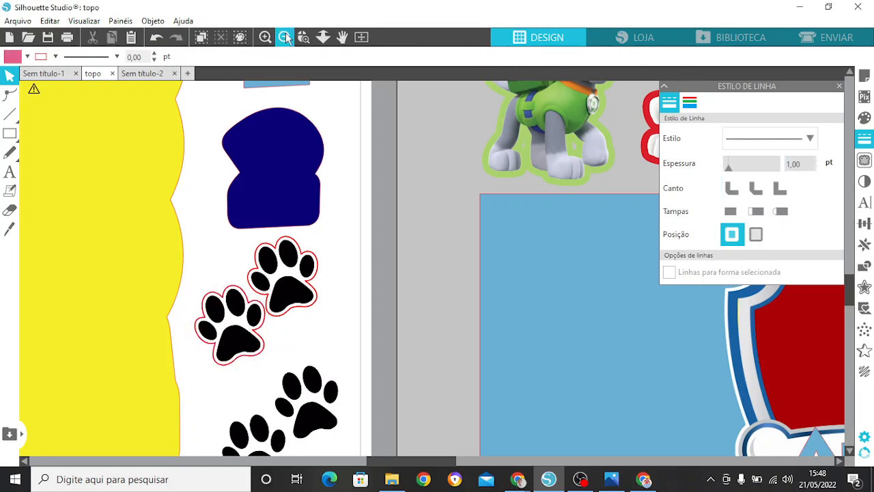
Step: Move the green-capped pup to the page's lower right corner and give it a rounded 0.1 cm offset with a 1.00 pt line
{"action": "left_click", "coordinate": [285, 38]}
{"action": "left_click", "coordinate": [284, 38]}
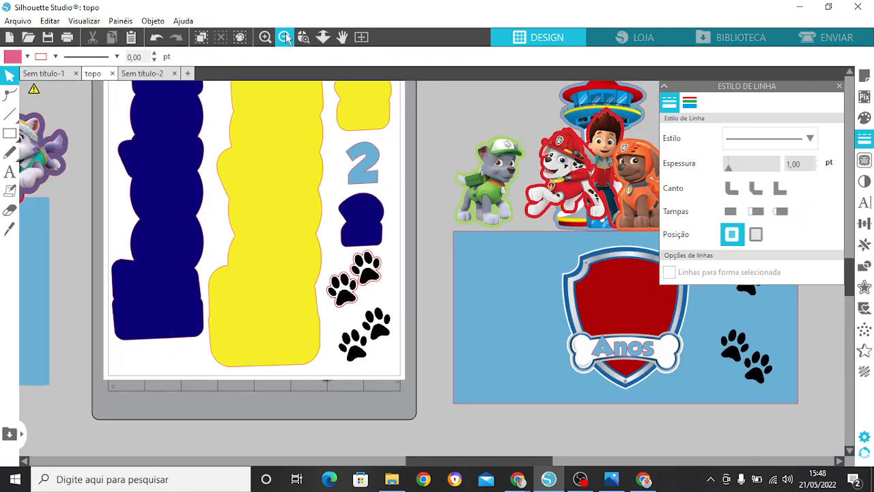
{"action": "left_click_drag", "start_coordinate": [487, 197], "coordinate": [413, 398]}
{"action": "left_click", "coordinate": [865, 287]}
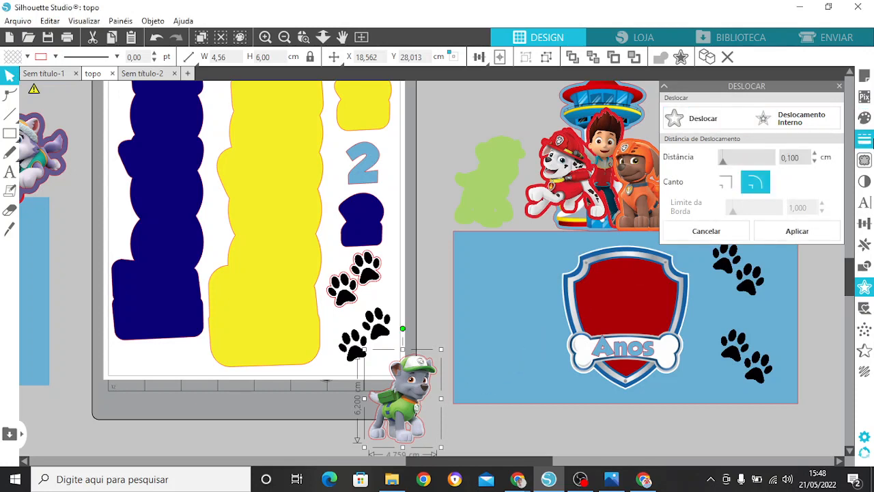
{"action": "left_click", "coordinate": [864, 139]}
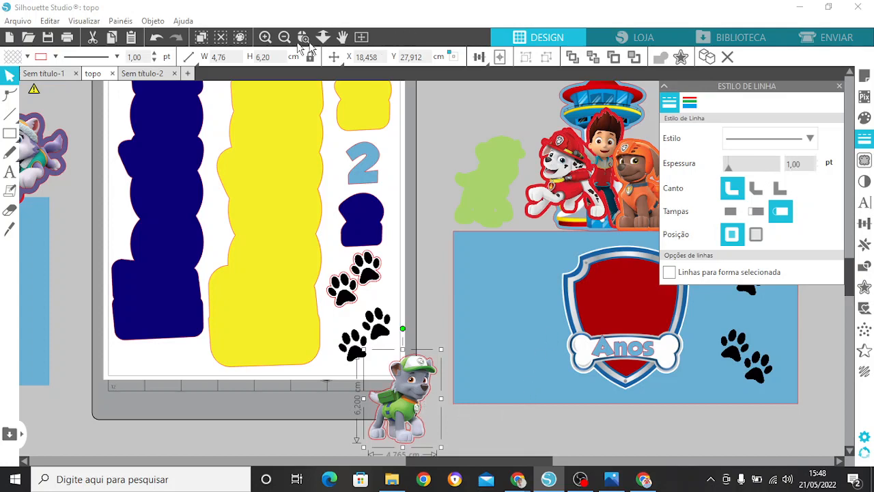
Step: Move the green-capped pup image to the right, clear of its offset outline
{"action": "left_click", "coordinate": [265, 37]}
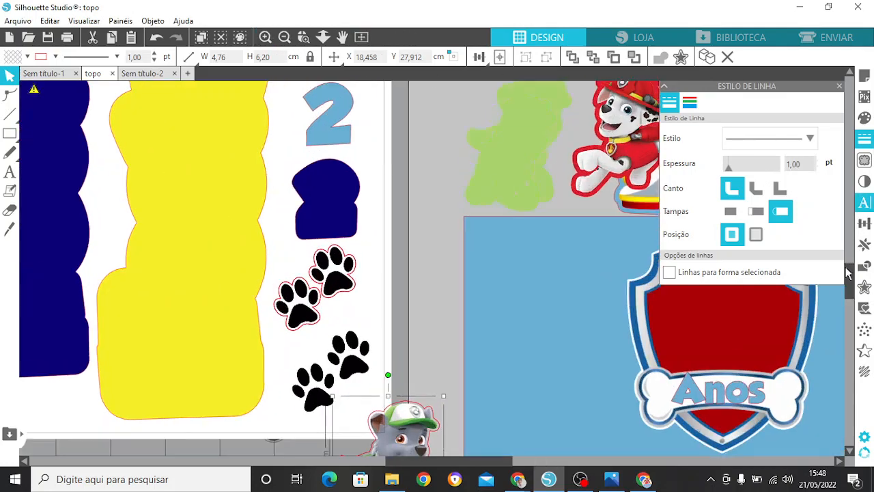
{"action": "left_click_drag", "start_coordinate": [847, 274], "coordinate": [851, 308]}
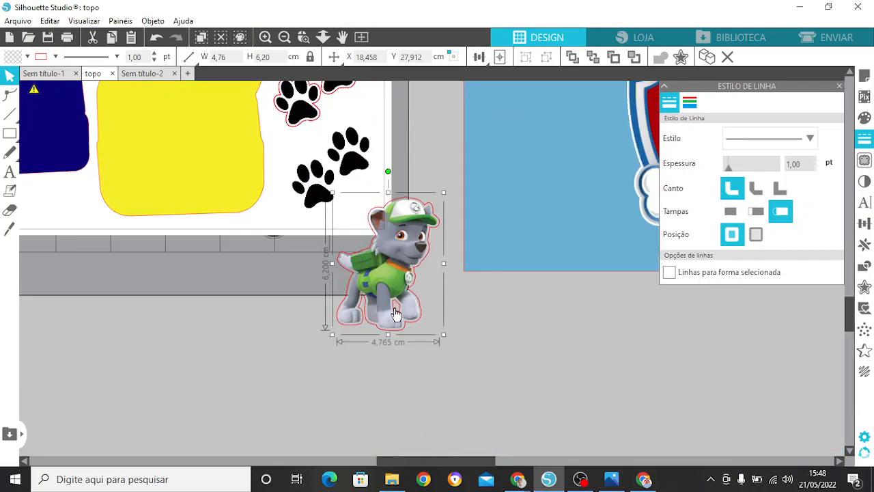
{"action": "left_click", "coordinate": [466, 308]}
{"action": "left_click", "coordinate": [417, 250]}
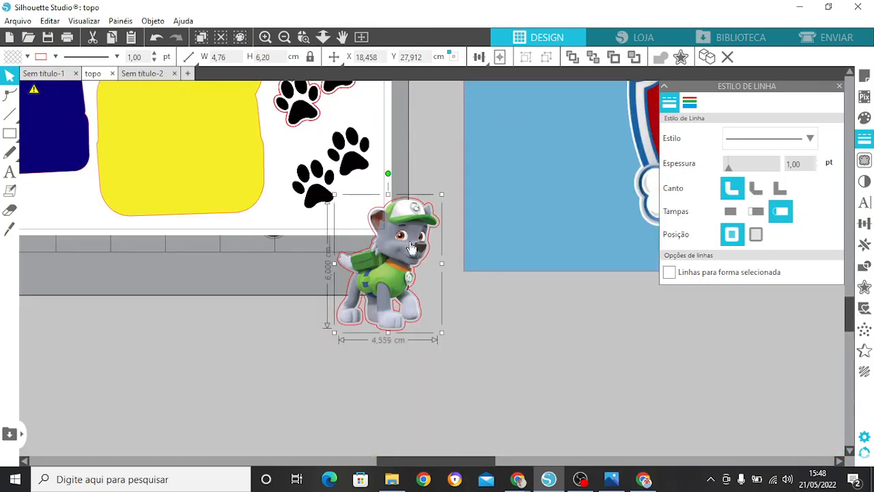
{"action": "left_click_drag", "start_coordinate": [409, 244], "coordinate": [510, 245]}
{"action": "left_click", "coordinate": [385, 263]}
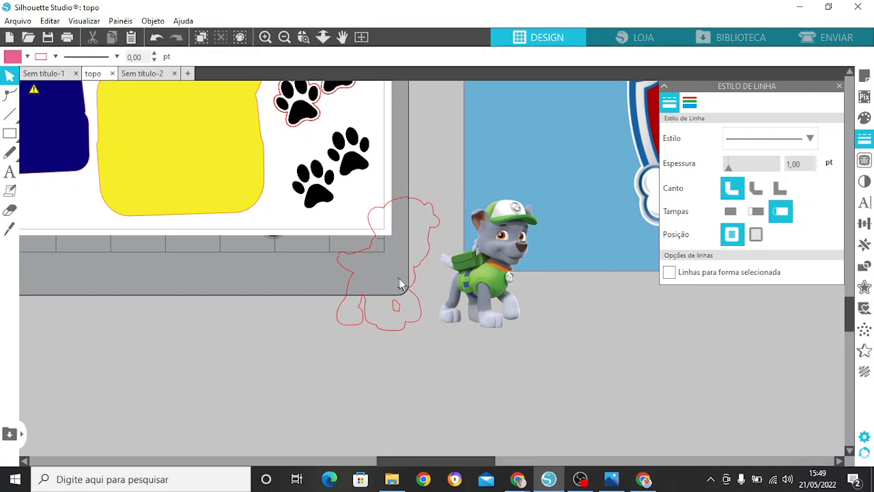
Step: Release the pup outline's compound path, delete the small shape between the legs, and move the pup image back inside the outline
{"action": "left_click", "coordinate": [411, 291]}
{"action": "right_click", "coordinate": [411, 292]}
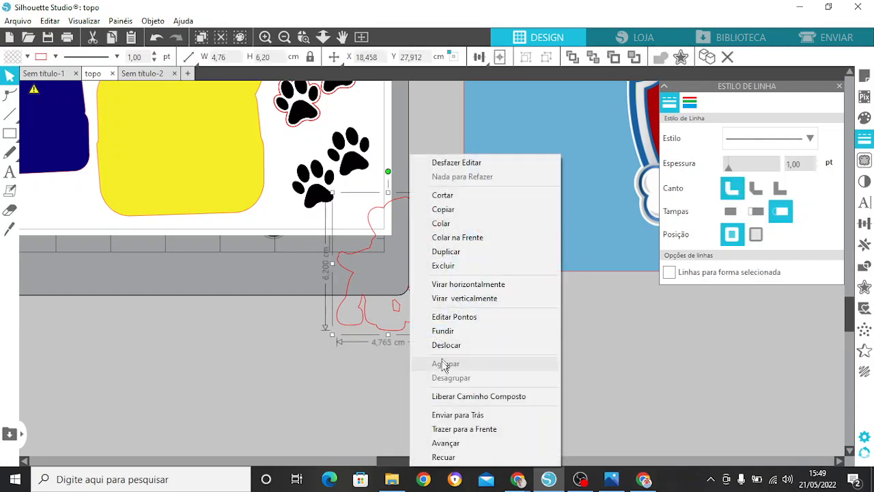
{"action": "left_click", "coordinate": [459, 398]}
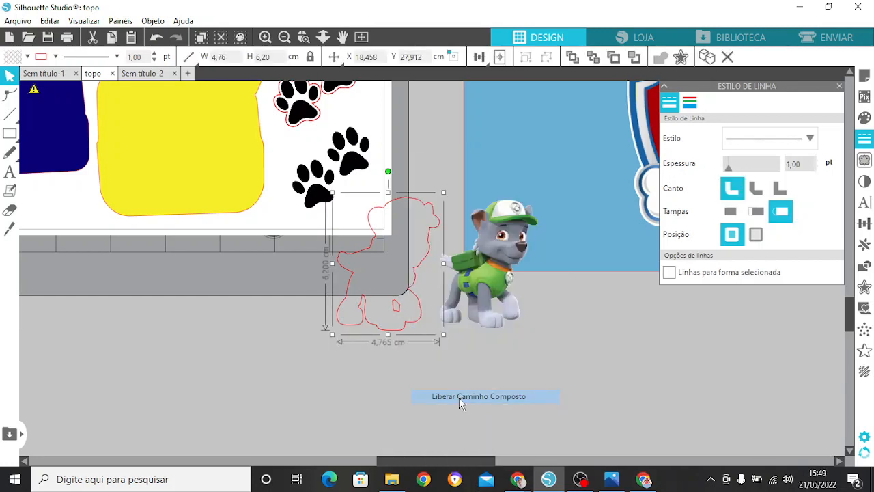
{"action": "left_click", "coordinate": [410, 333]}
{"action": "left_click", "coordinate": [401, 311]}
{"action": "key", "text": "Delete"}
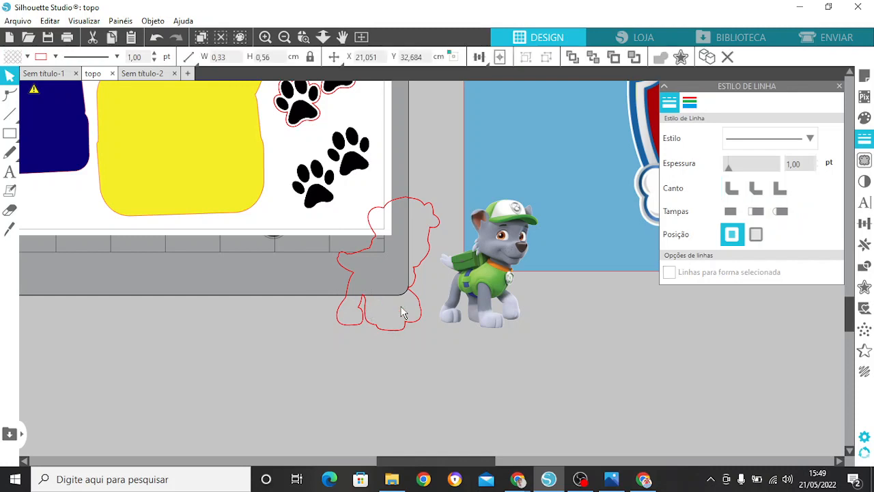
{"action": "left_click", "coordinate": [479, 310]}
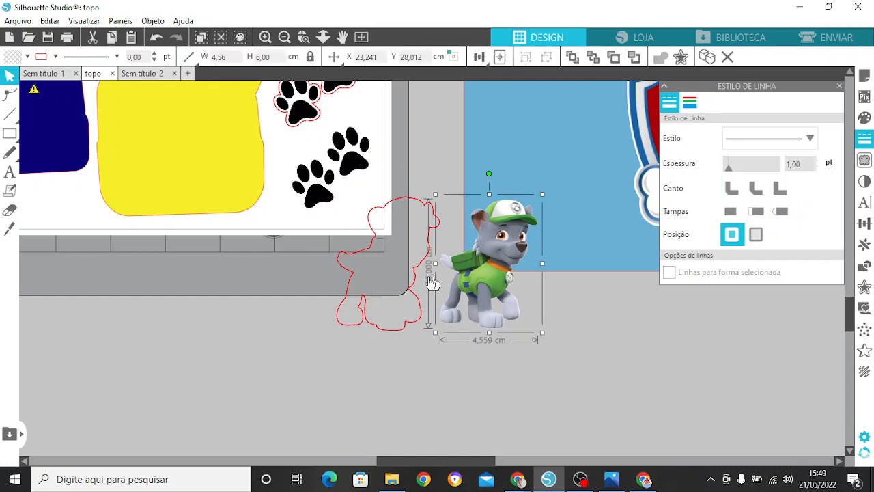
{"action": "left_click_drag", "start_coordinate": [479, 309], "coordinate": [392, 286]}
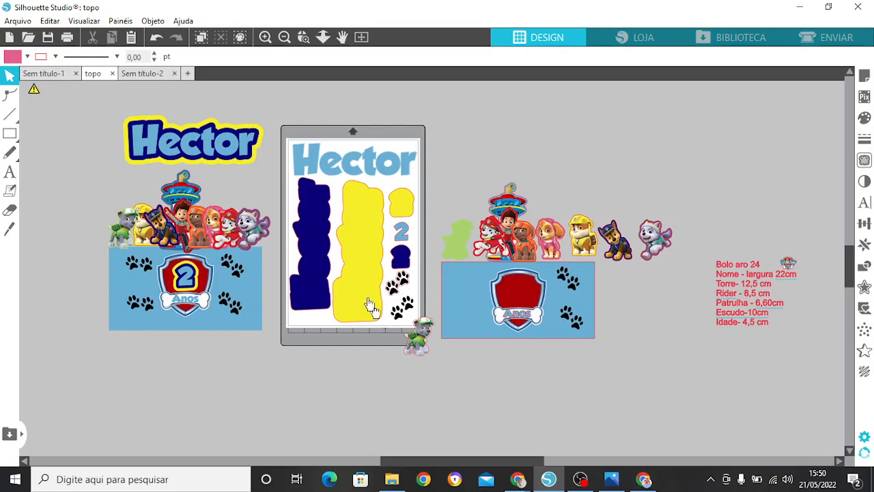
Step: Move all the name, number and paw-print pieces off the page to the area below the assembled sample
{"action": "left_click", "coordinate": [344, 220]}
{"action": "left_click_drag", "start_coordinate": [371, 278], "coordinate": [221, 433]}
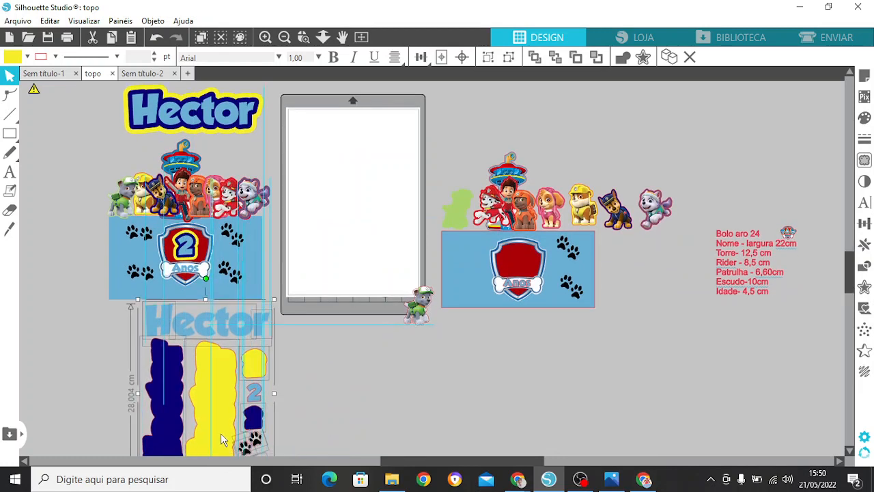
{"action": "left_click", "coordinate": [332, 356]}
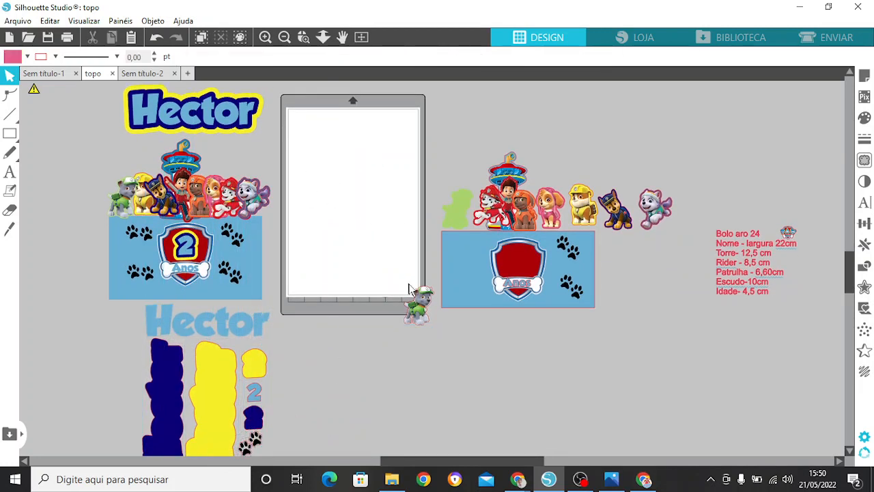
Step: Place the outlined green-capped pup in the empty page's upper left corner and the red firefighter pup beside it
{"action": "left_click_drag", "start_coordinate": [419, 311], "coordinate": [306, 137]}
{"action": "left_click", "coordinate": [344, 134]}
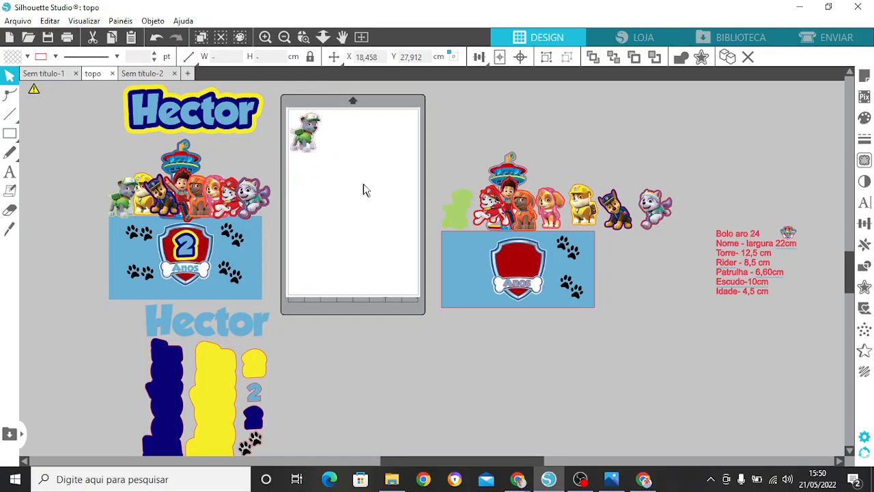
{"action": "left_click_drag", "start_coordinate": [486, 199], "coordinate": [323, 131]}
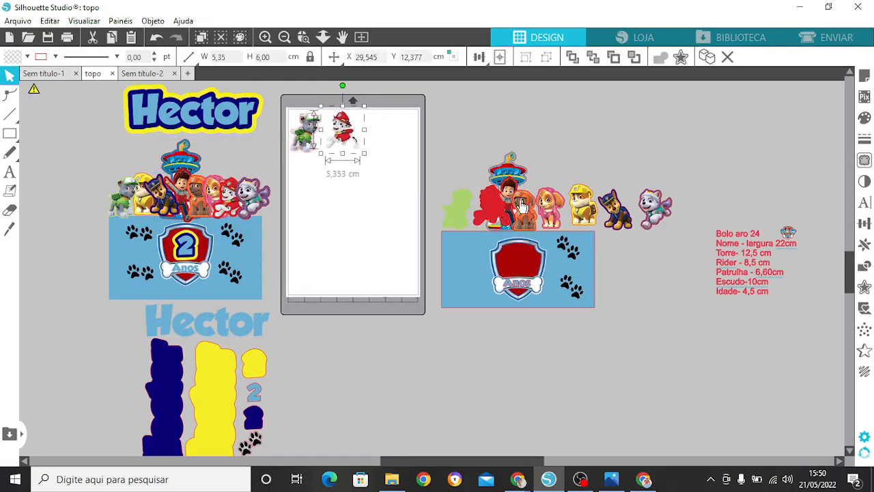
Step: Place the orange and pink pup images in the page's first row and the police, purple-clad and yellow-helmeted pups in a second row
{"action": "left_click_drag", "start_coordinate": [521, 206], "coordinate": [371, 135]}
{"action": "left_click_drag", "start_coordinate": [549, 219], "coordinate": [373, 134]}
{"action": "left_click_drag", "start_coordinate": [582, 214], "coordinate": [394, 186]}
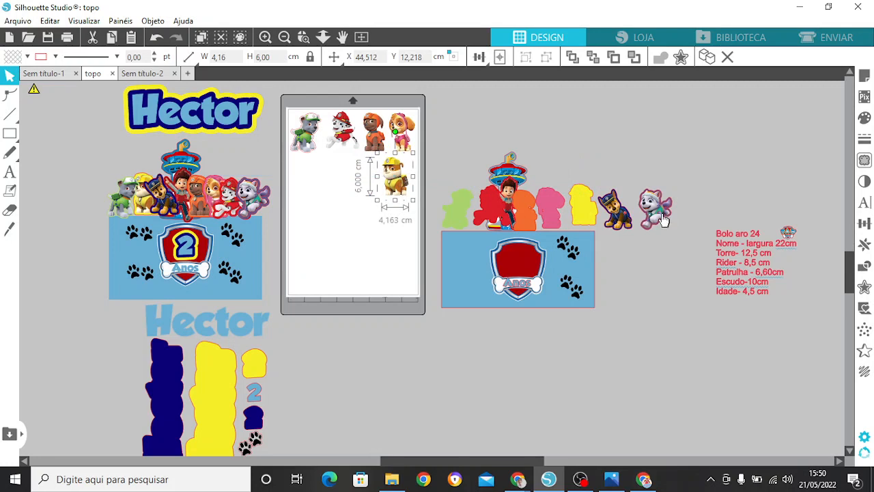
{"action": "left_click_drag", "start_coordinate": [662, 220], "coordinate": [368, 179]}
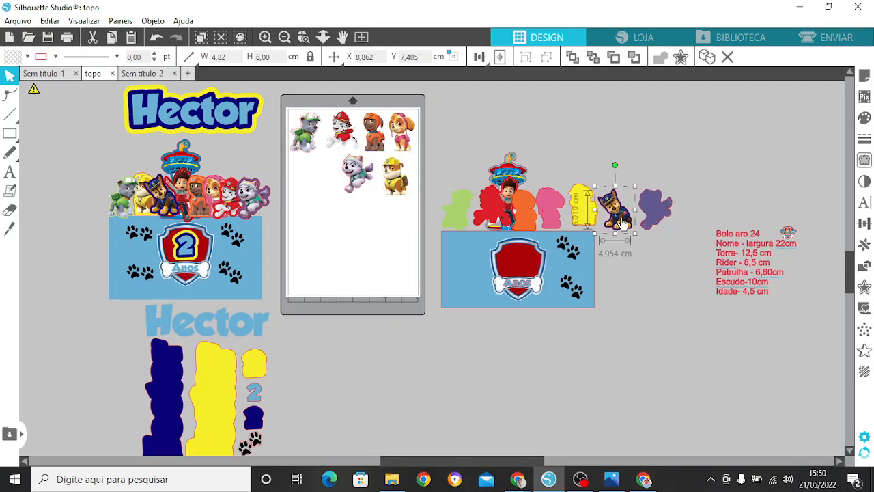
{"action": "left_click_drag", "start_coordinate": [610, 223], "coordinate": [325, 185]}
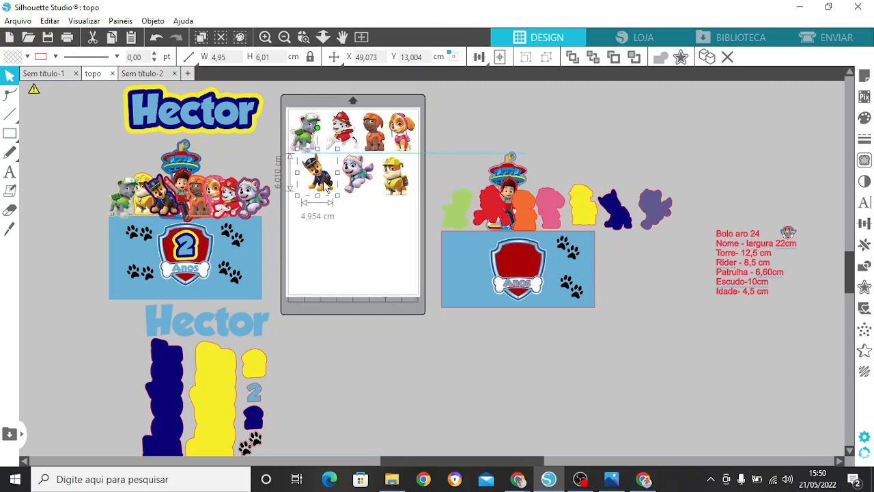
Step: Move the green, red and orange pup silhouettes onto the page in a third row below the pup images
{"action": "left_click", "coordinate": [459, 209]}
{"action": "left_click_drag", "start_coordinate": [459, 209], "coordinate": [311, 217]}
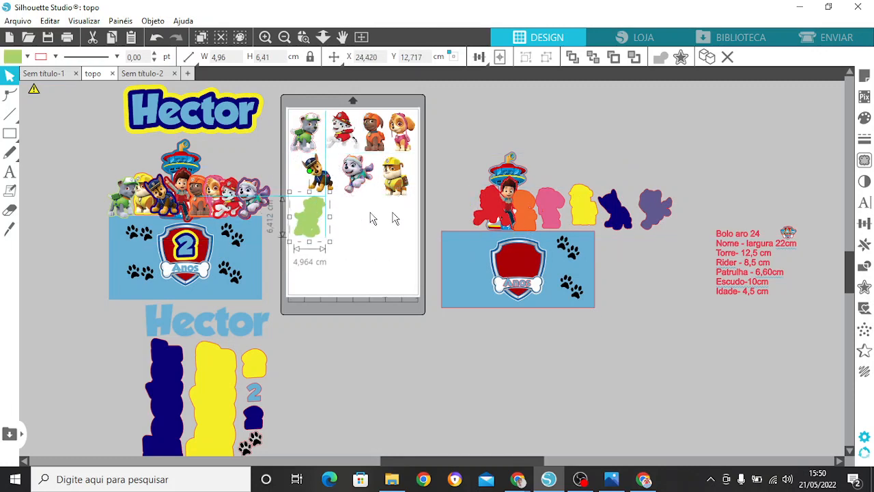
{"action": "left_click", "coordinate": [481, 215]}
{"action": "left_click_drag", "start_coordinate": [482, 216], "coordinate": [351, 221]}
{"action": "left_click", "coordinate": [534, 217]}
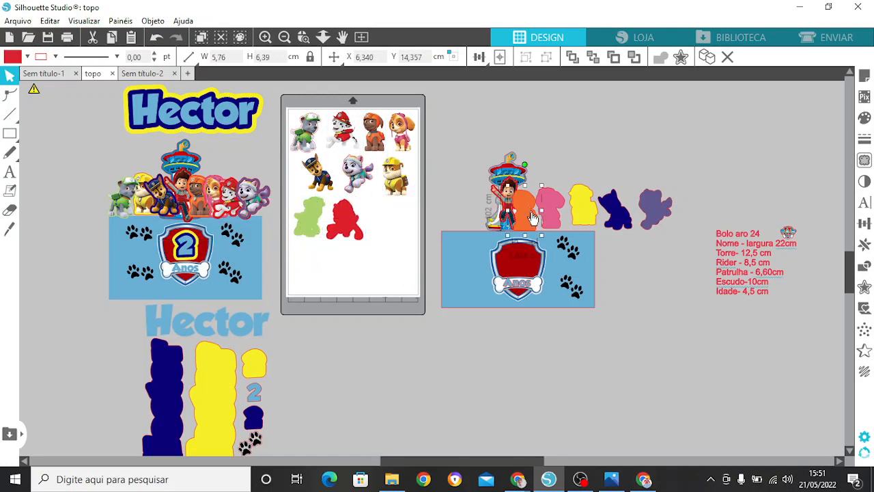
{"action": "left_click_drag", "start_coordinate": [526, 212], "coordinate": [378, 217]}
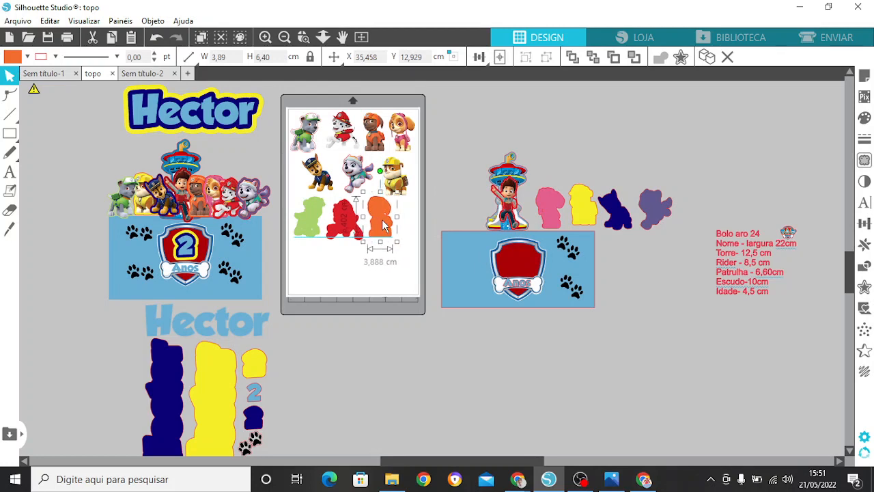
Step: Place the yellow, pink, navy and purple pup silhouettes in the page's bottom row and space out the silhouettes so they do not overlap
{"action": "left_click_drag", "start_coordinate": [588, 214], "coordinate": [408, 268]}
{"action": "left_click_drag", "start_coordinate": [557, 207], "coordinate": [372, 267]}
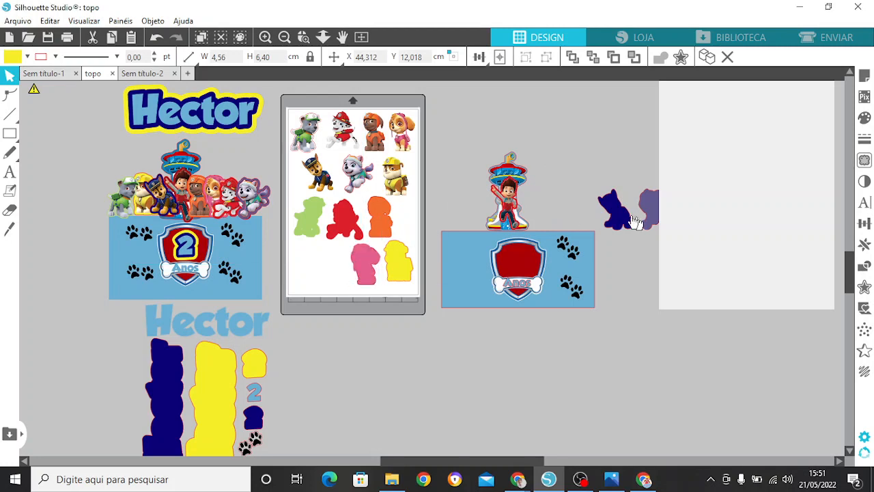
{"action": "left_click", "coordinate": [623, 220]}
{"action": "left_click_drag", "start_coordinate": [623, 220], "coordinate": [339, 273]}
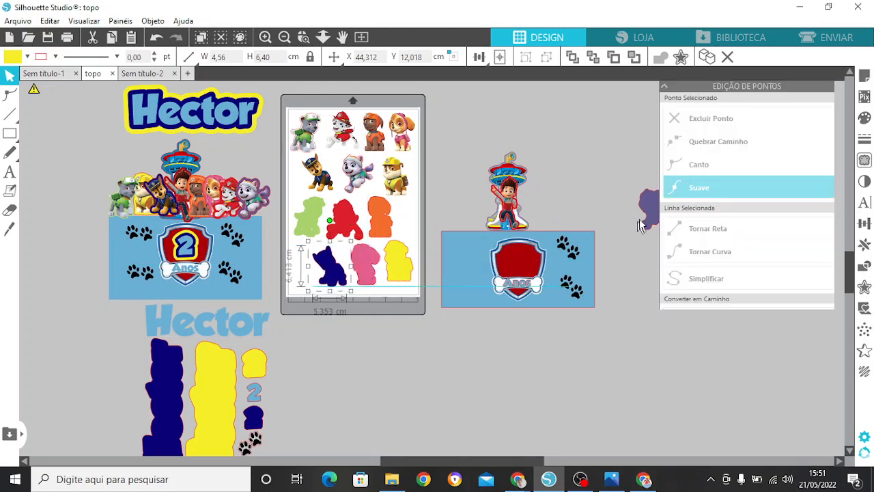
{"action": "left_click_drag", "start_coordinate": [650, 213], "coordinate": [322, 276]}
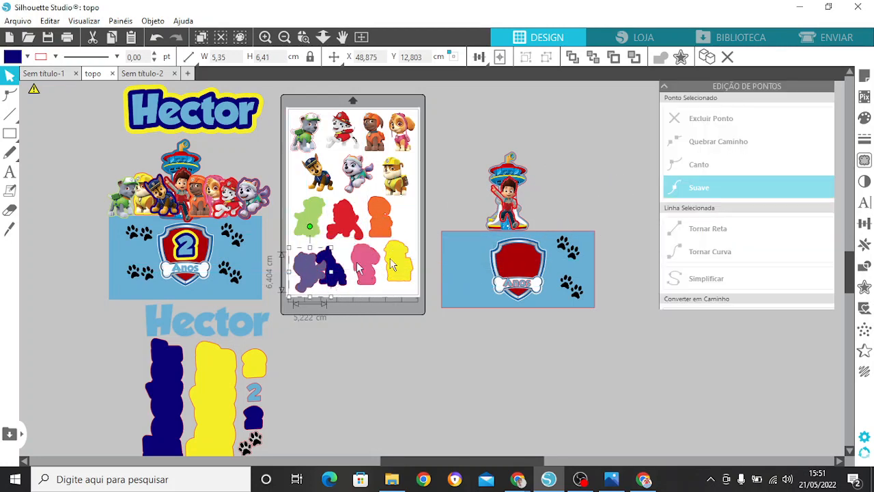
{"action": "left_click_drag", "start_coordinate": [387, 236], "coordinate": [386, 224]}
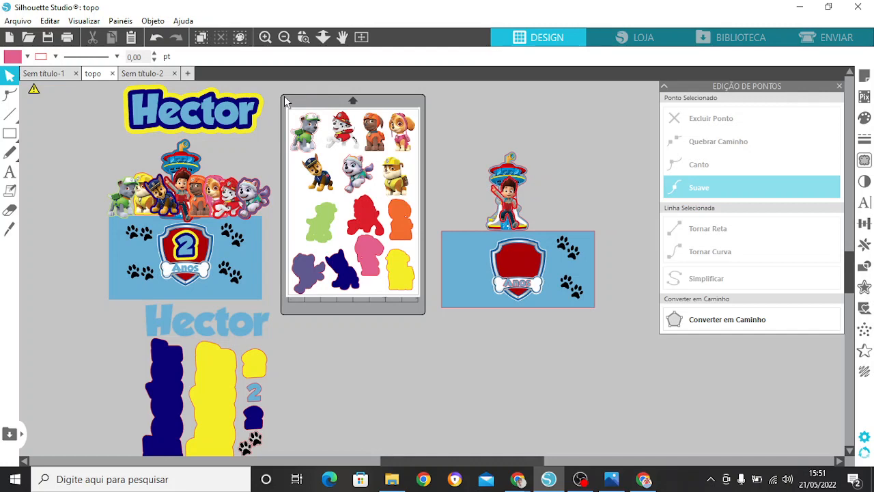
Step: Move all the pup images and their silhouettes together off the page to the area directly below it
{"action": "left_click_drag", "start_coordinate": [284, 97], "coordinate": [413, 309]}
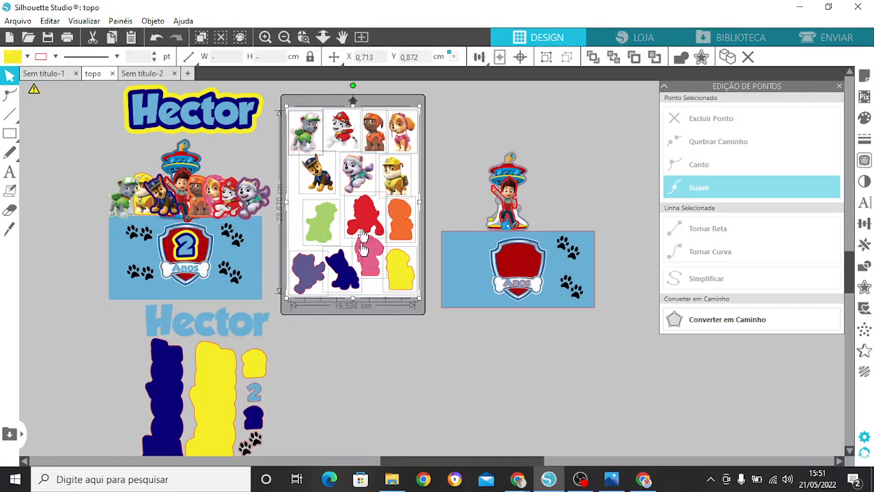
{"action": "left_click_drag", "start_coordinate": [362, 236], "coordinate": [380, 457]}
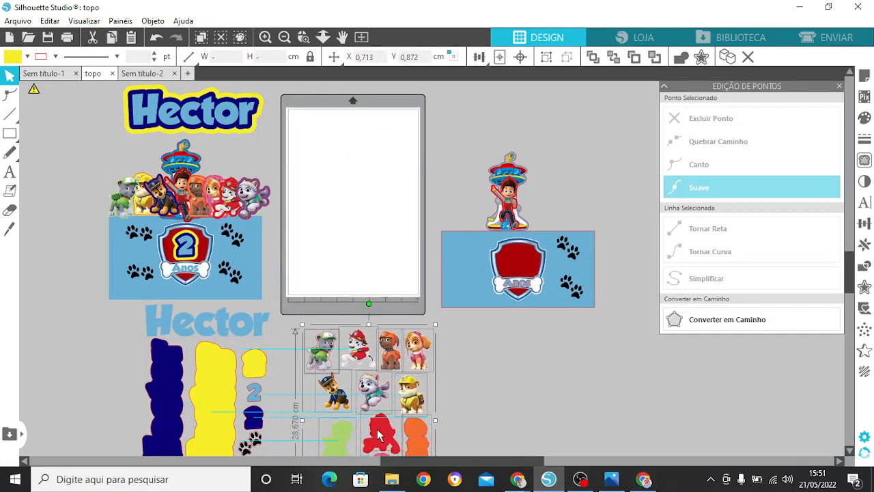
{"action": "left_click", "coordinate": [468, 395]}
Step: Arrange the boy, the tower, their red and blue silhouettes, the shield and the paw prints on the empty page
{"action": "left_click_drag", "start_coordinate": [514, 204], "coordinate": [358, 159]}
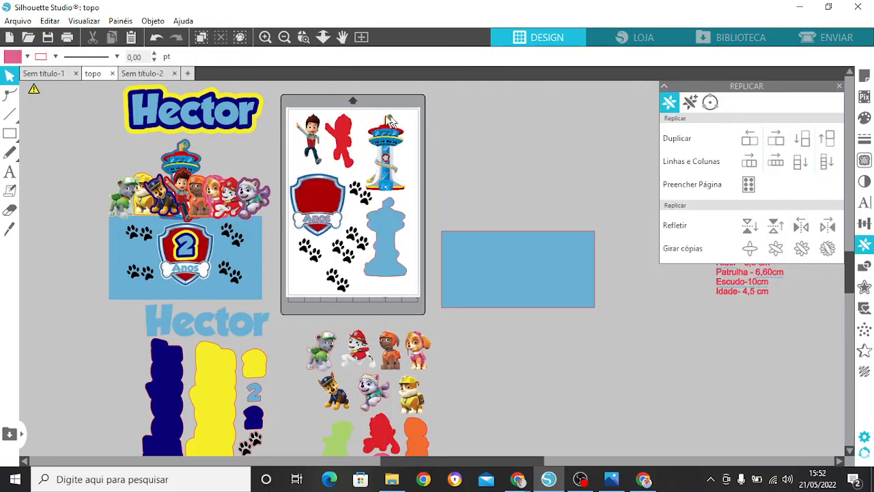
{"action": "left_click", "coordinate": [345, 153]}
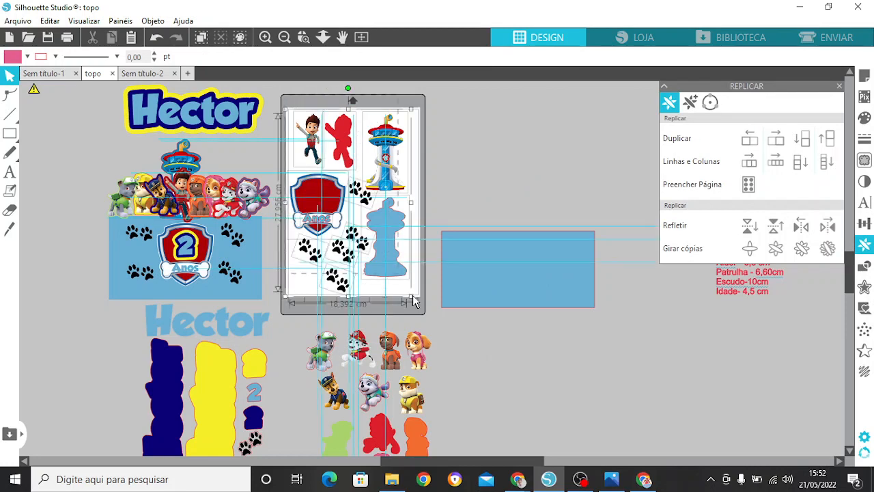
{"action": "left_click", "coordinate": [442, 198]}
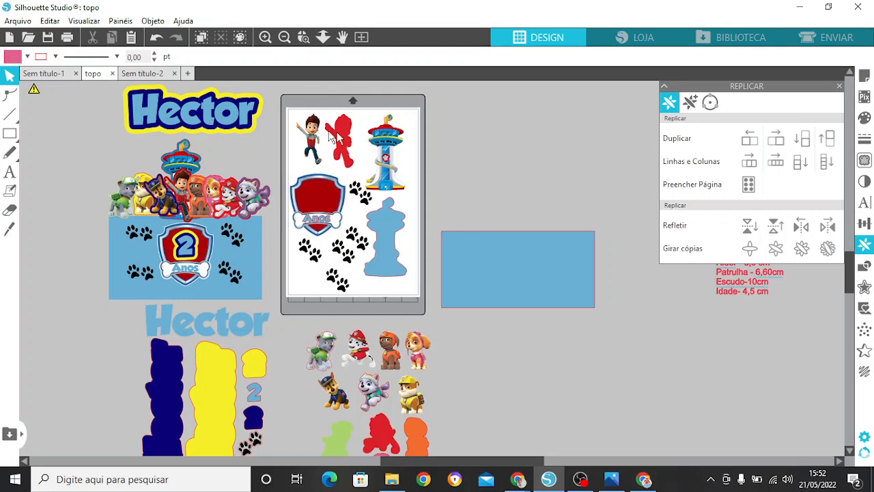
Step: Move the boy, tower, shield and paw-print pieces together off the page, beside the pup set, and close the replicate options
{"action": "left_click_drag", "start_coordinate": [296, 102], "coordinate": [407, 282]}
{"action": "left_click_drag", "start_coordinate": [368, 246], "coordinate": [540, 457]}
{"action": "left_click", "coordinate": [647, 408]}
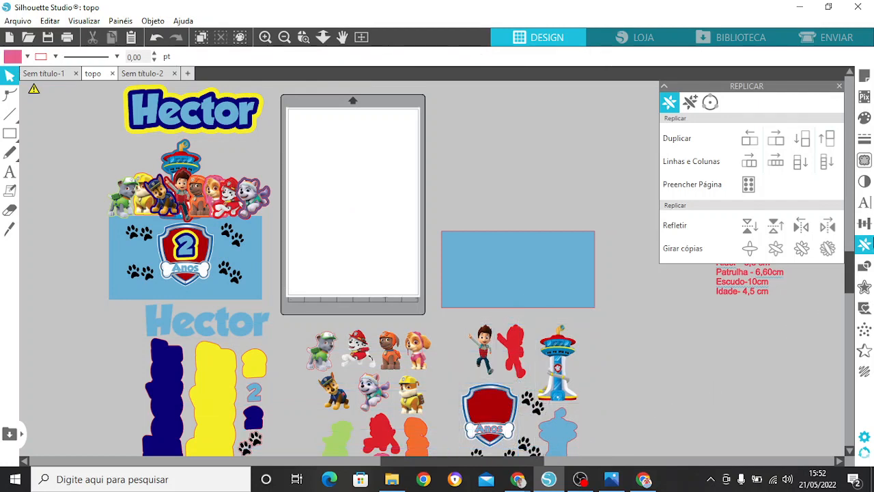
{"action": "left_click", "coordinate": [840, 86]}
{"action": "left_click_drag", "start_coordinate": [850, 267], "coordinate": [851, 284]}
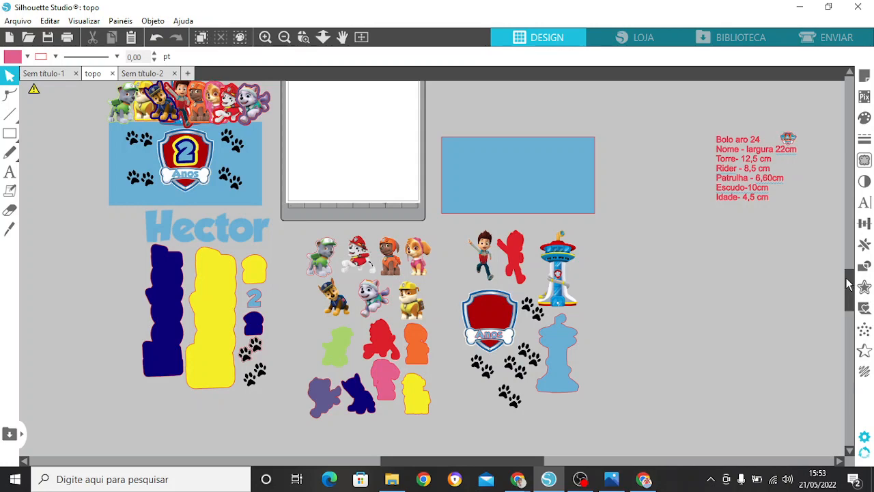
{"action": "left_click_drag", "start_coordinate": [850, 284], "coordinate": [854, 276]}
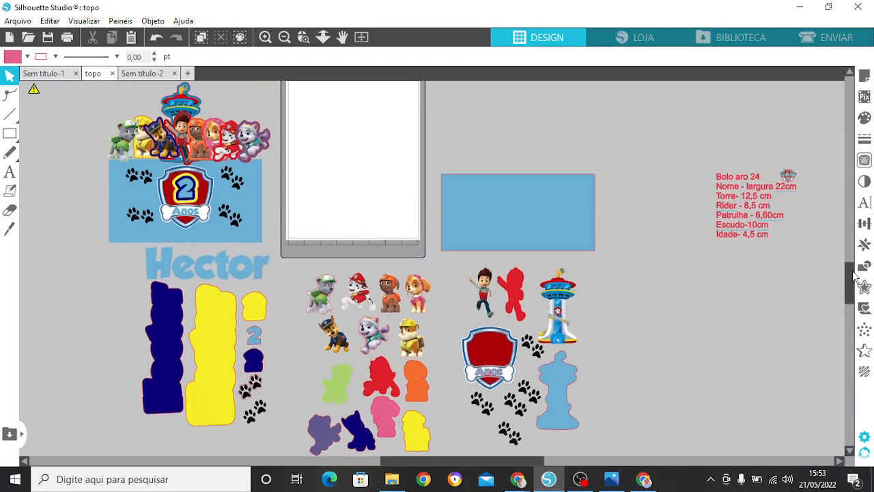
{"action": "left_click_drag", "start_coordinate": [853, 275], "coordinate": [849, 298]}
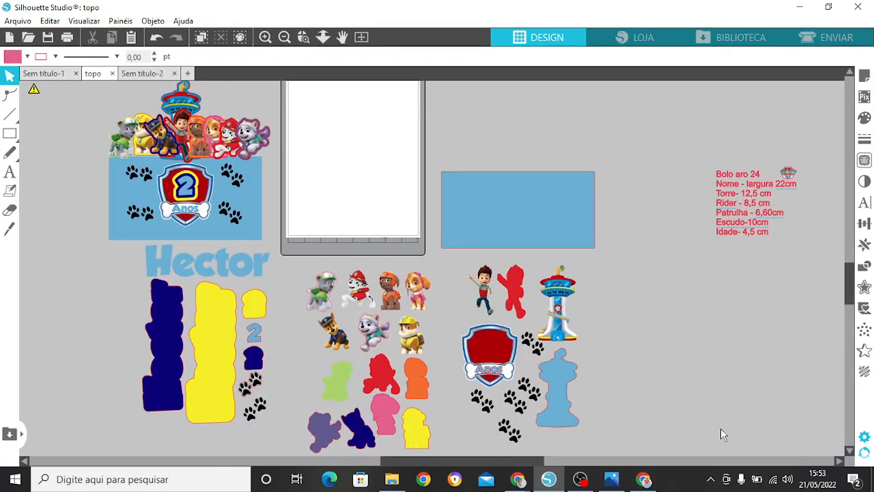